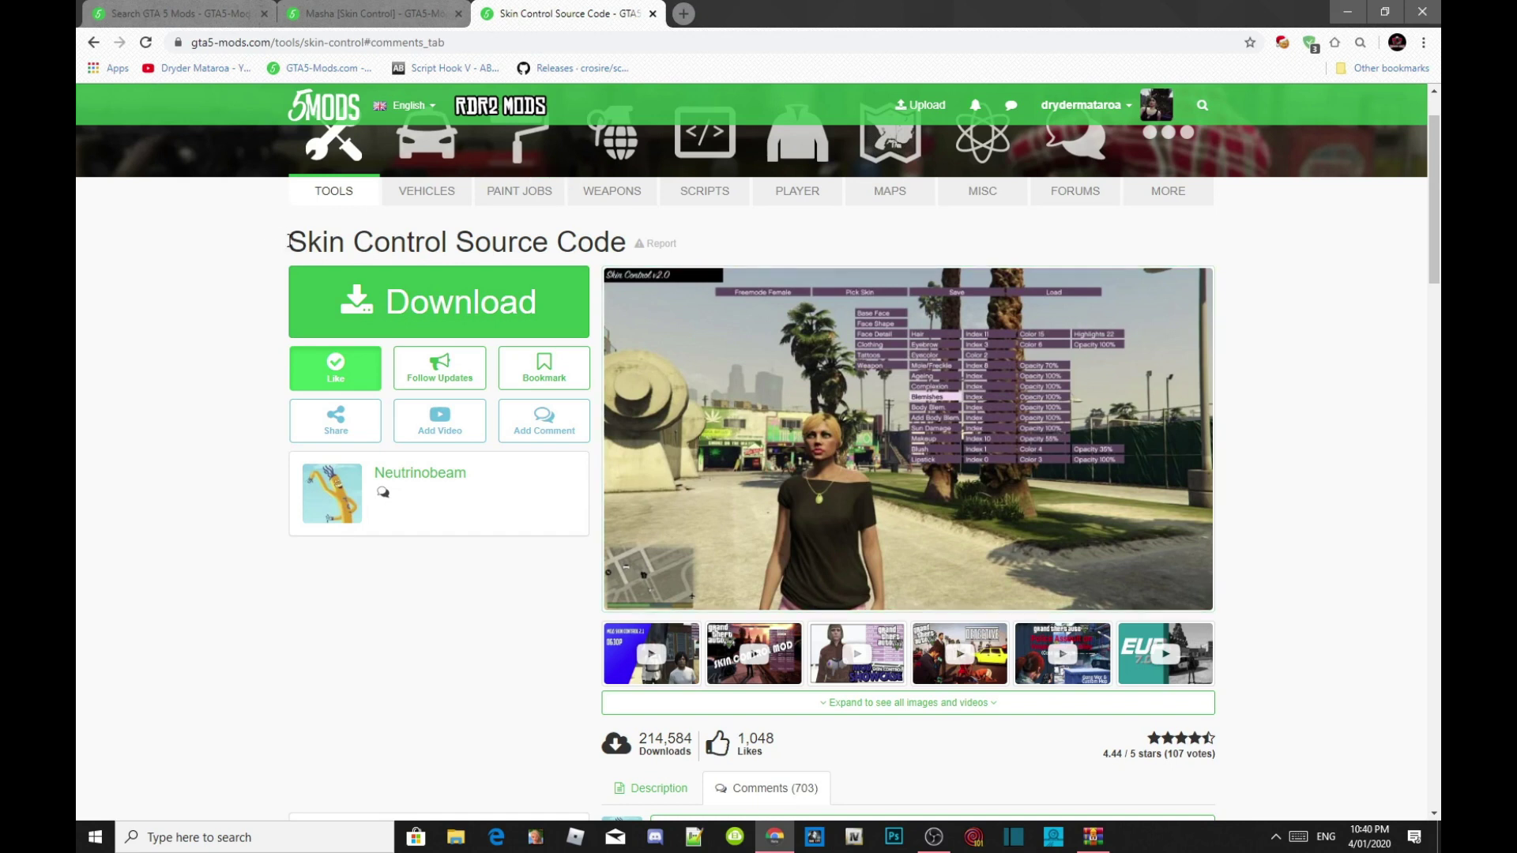
drag(289, 242, 634, 238)
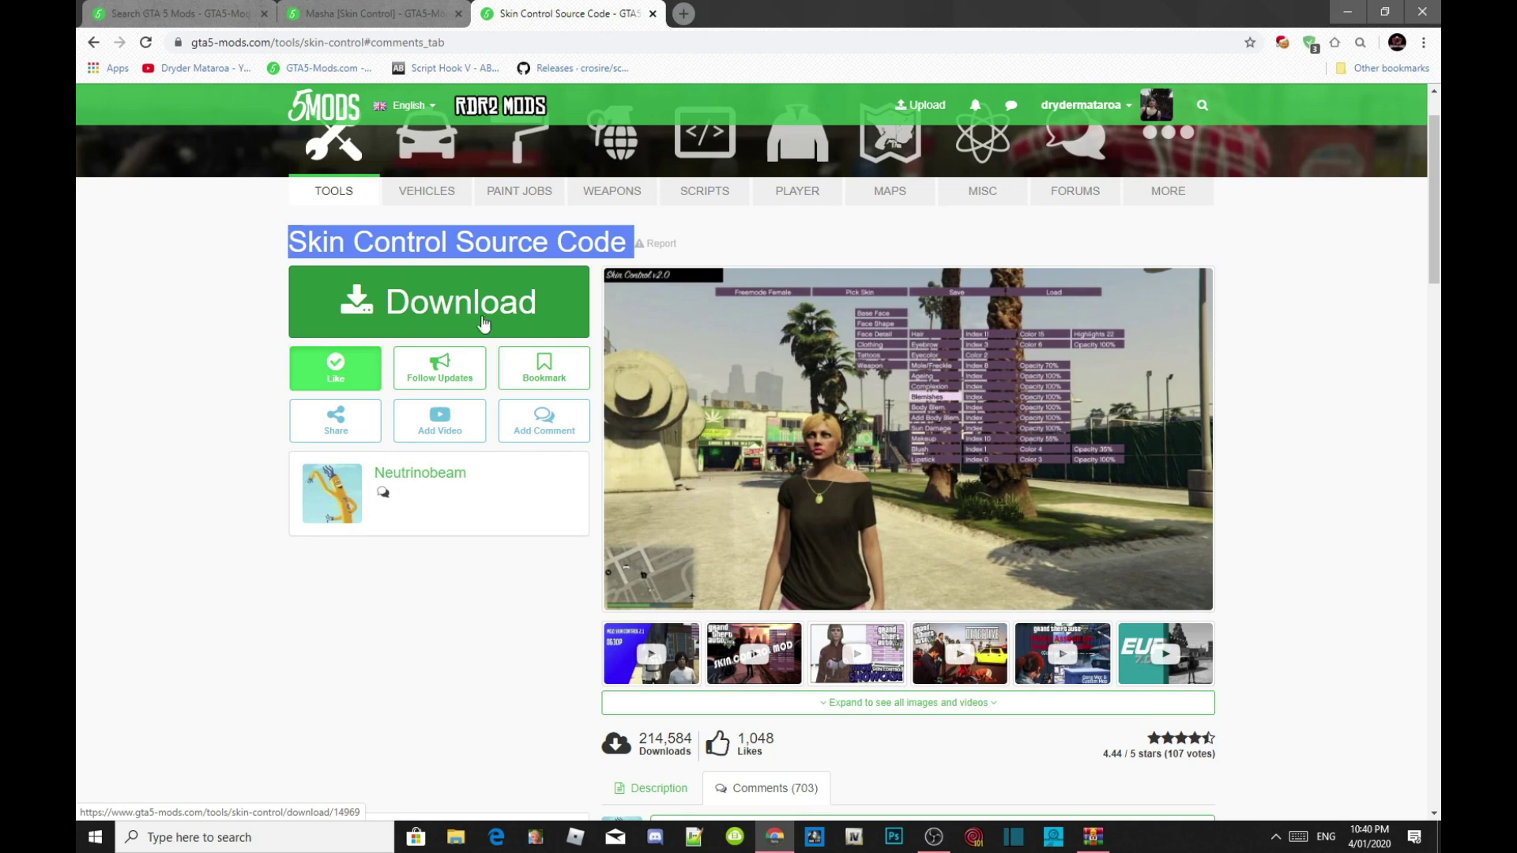
click(322, 248)
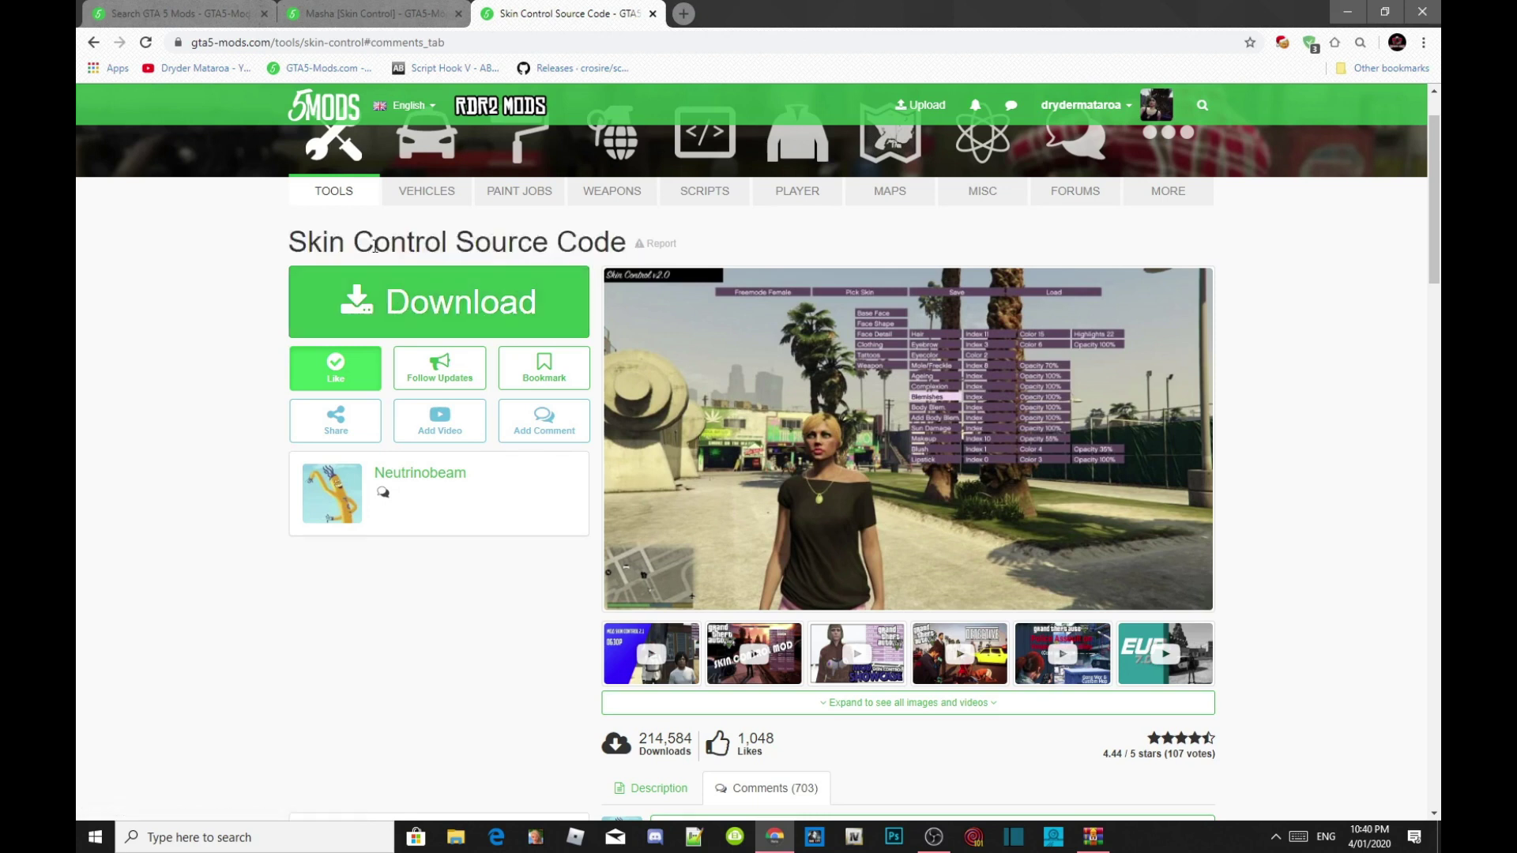
drag(293, 245, 628, 238)
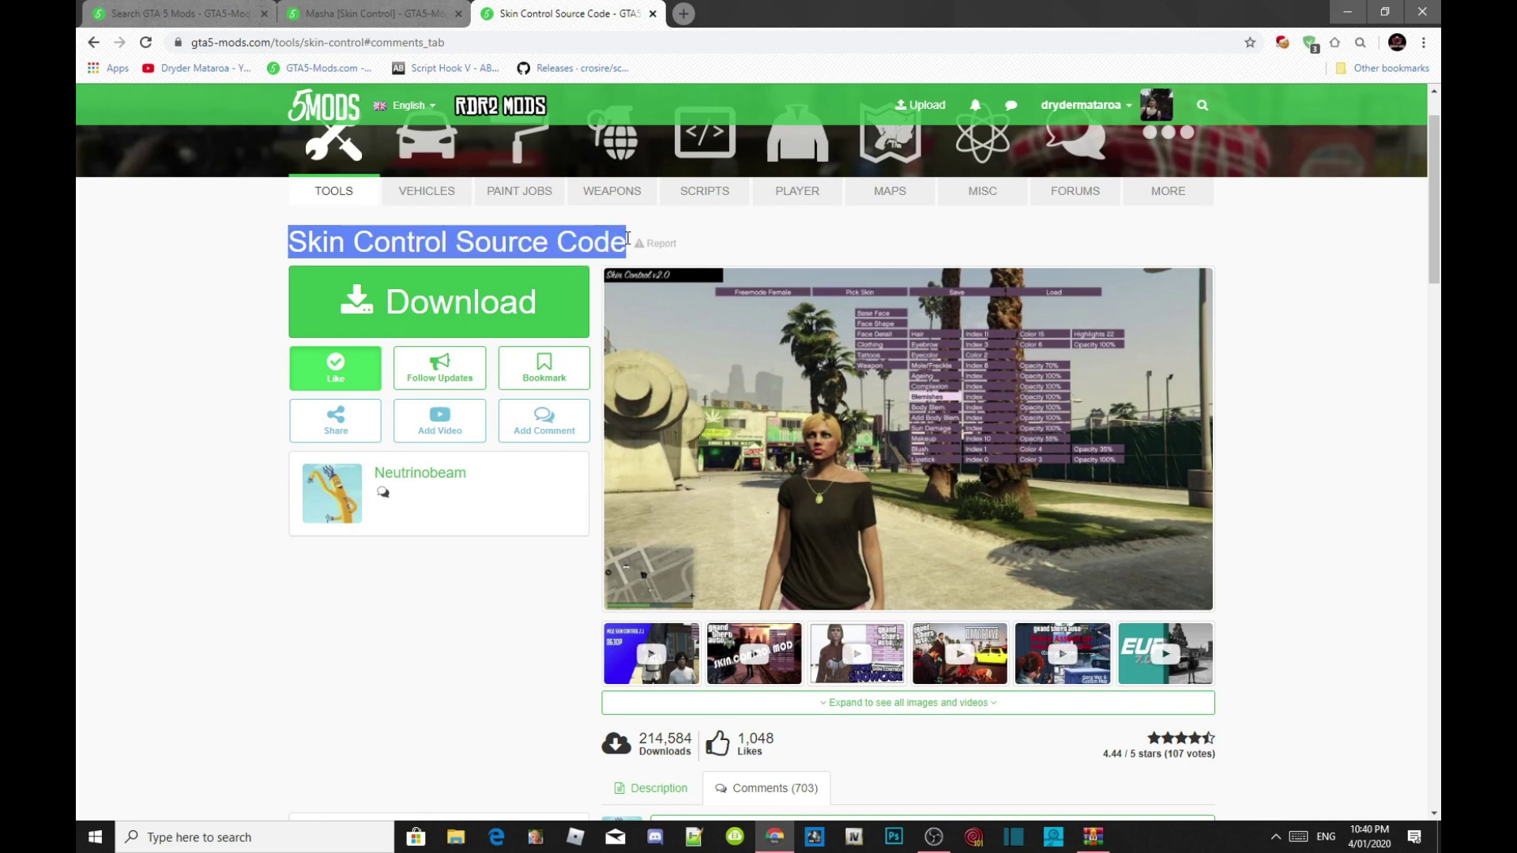
click(237, 286)
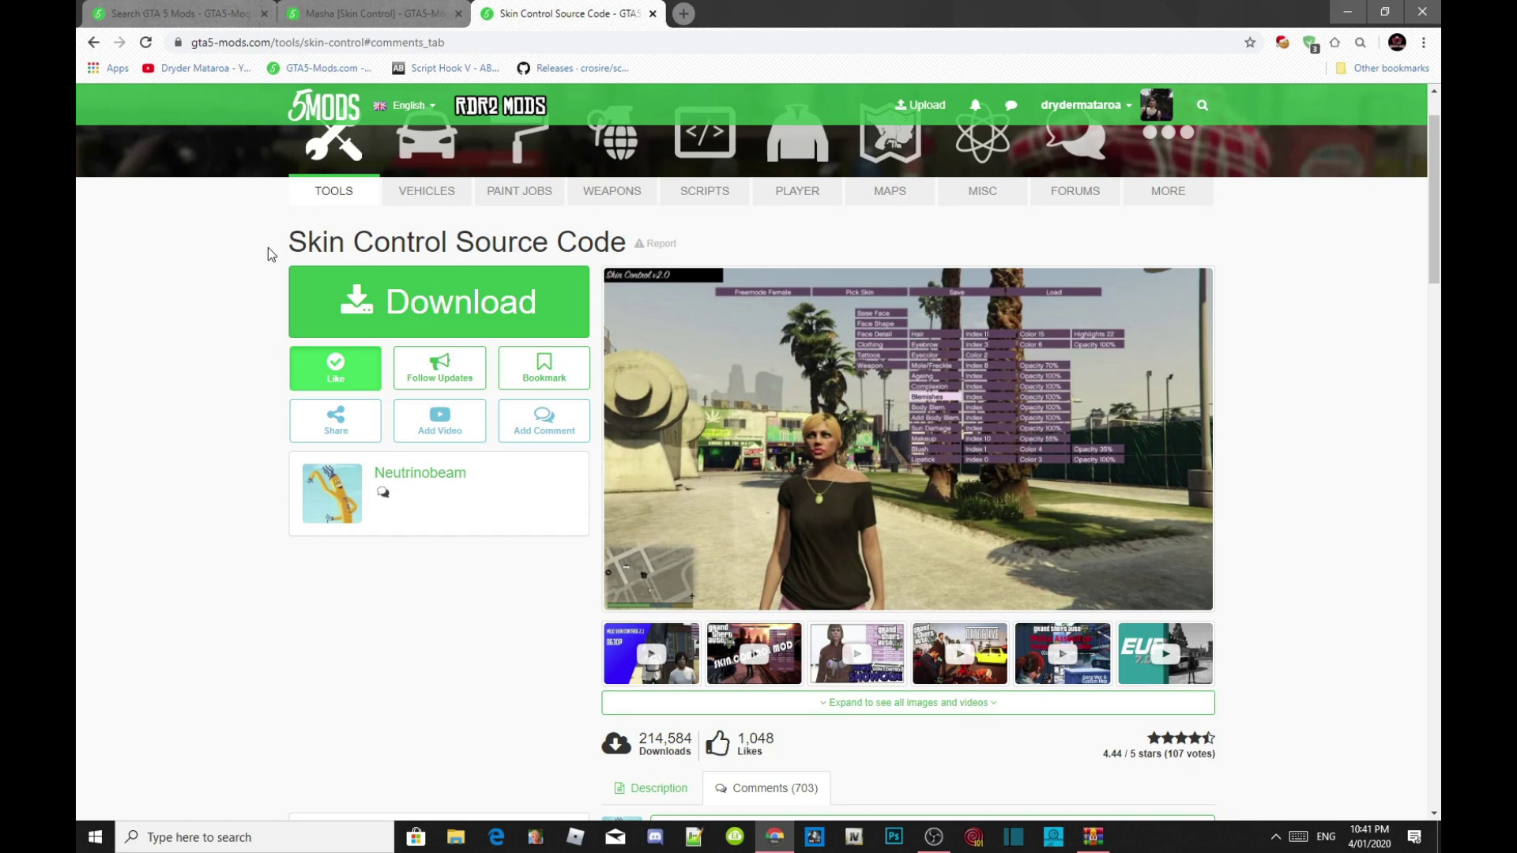
Scroll through the skin control search results on GTA5-Mods.com
key(ctrl+Tab)
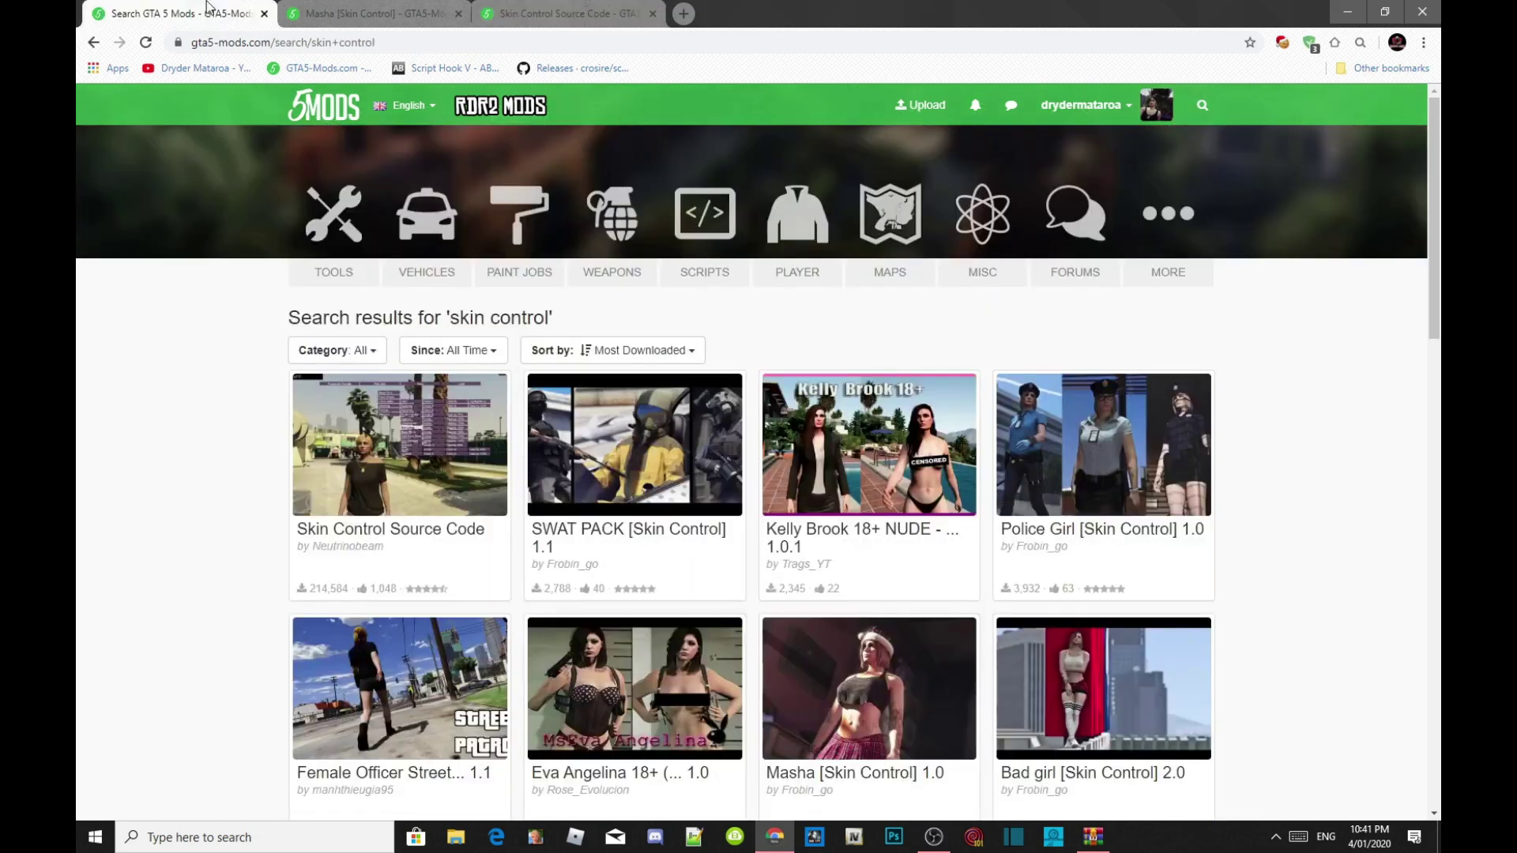
scroll(213, 459, down, 2)
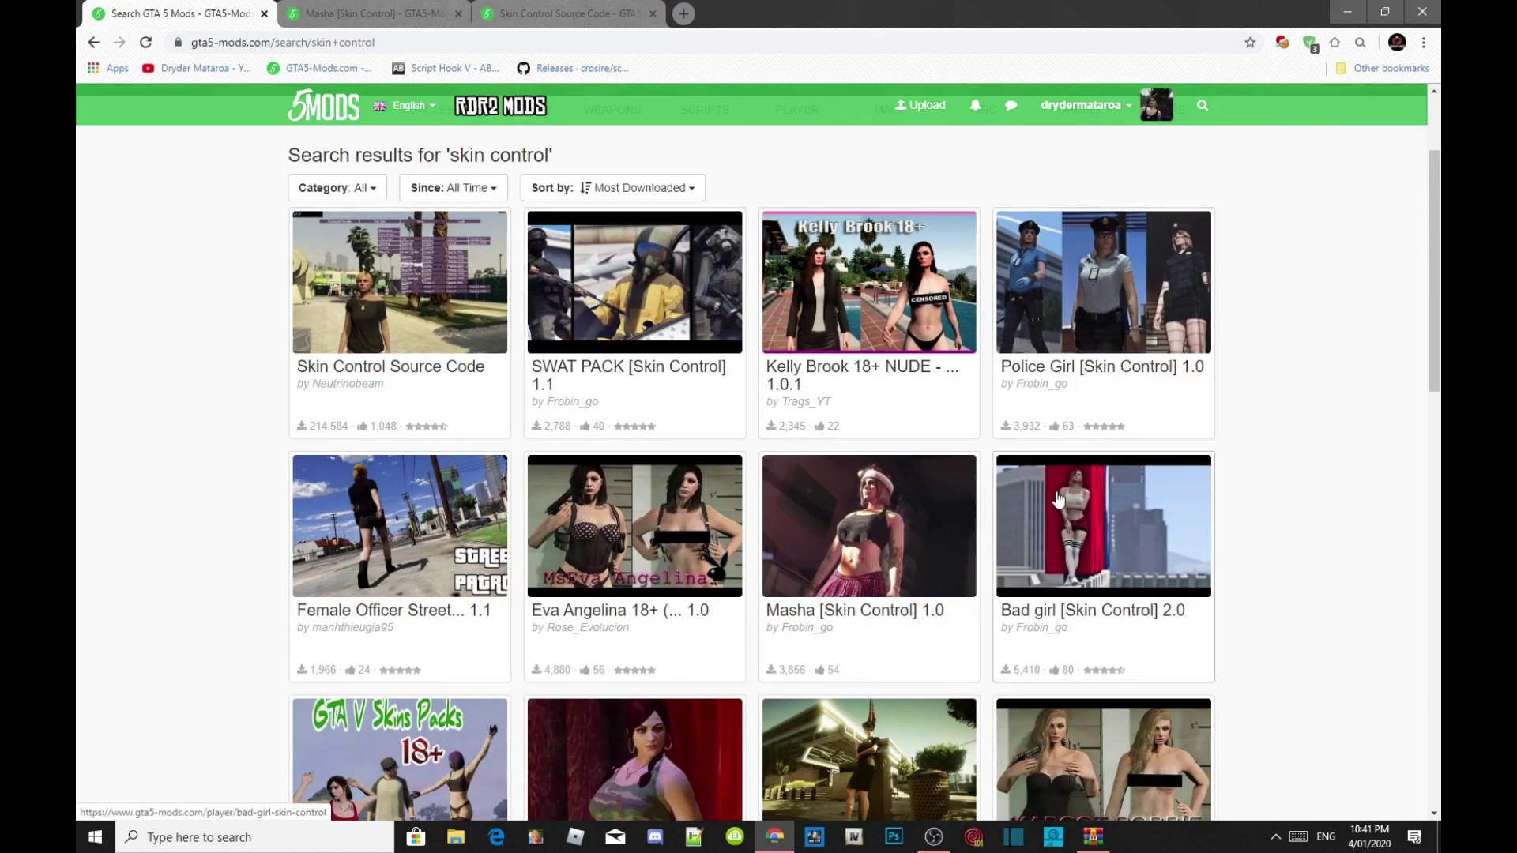
scroll(1059, 500, down, 1)
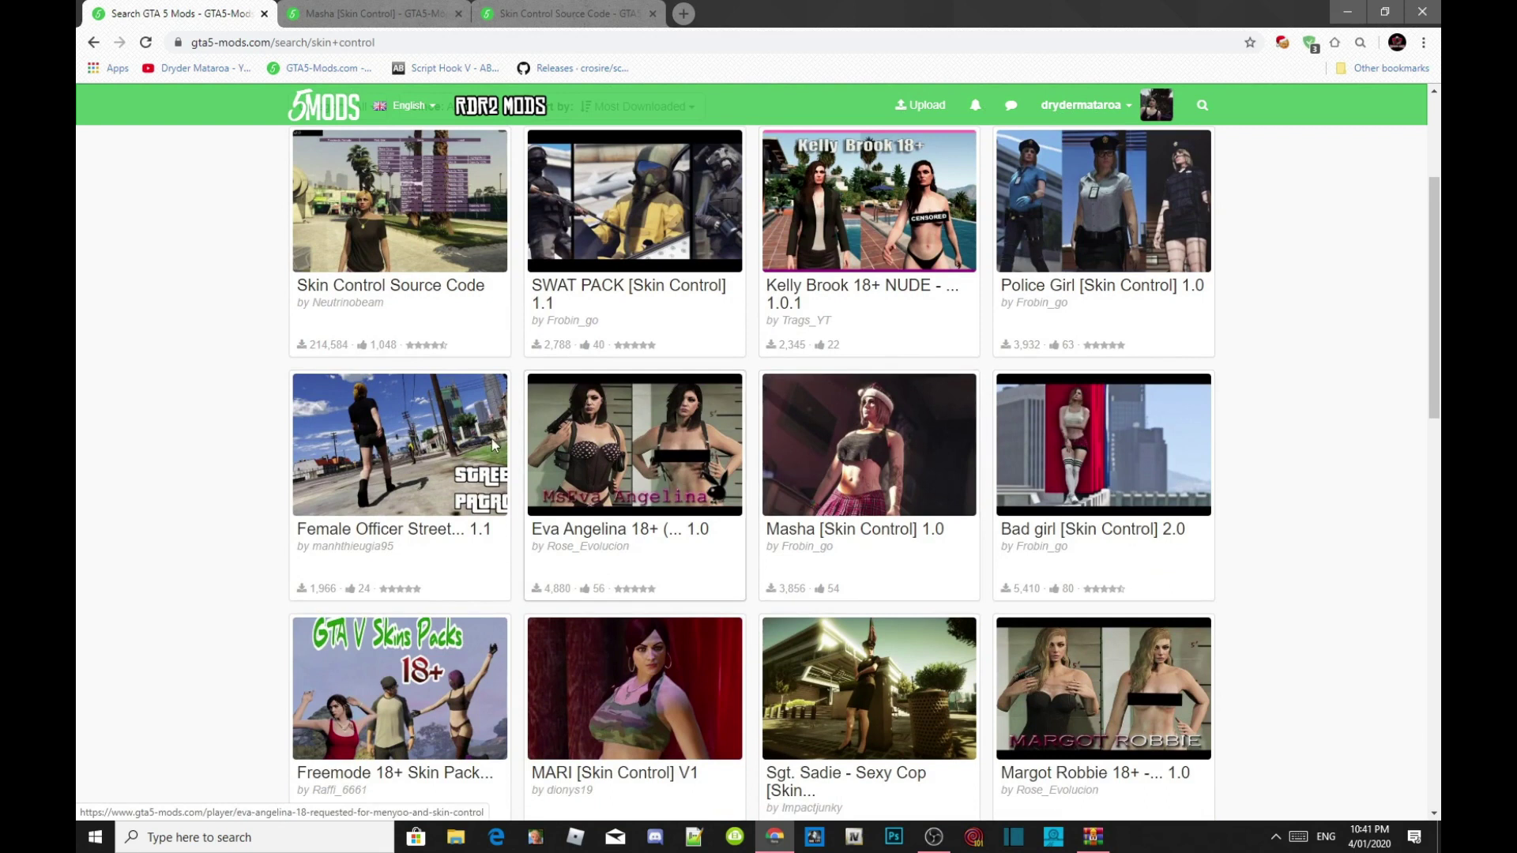
scroll(402, 433, down, 2)
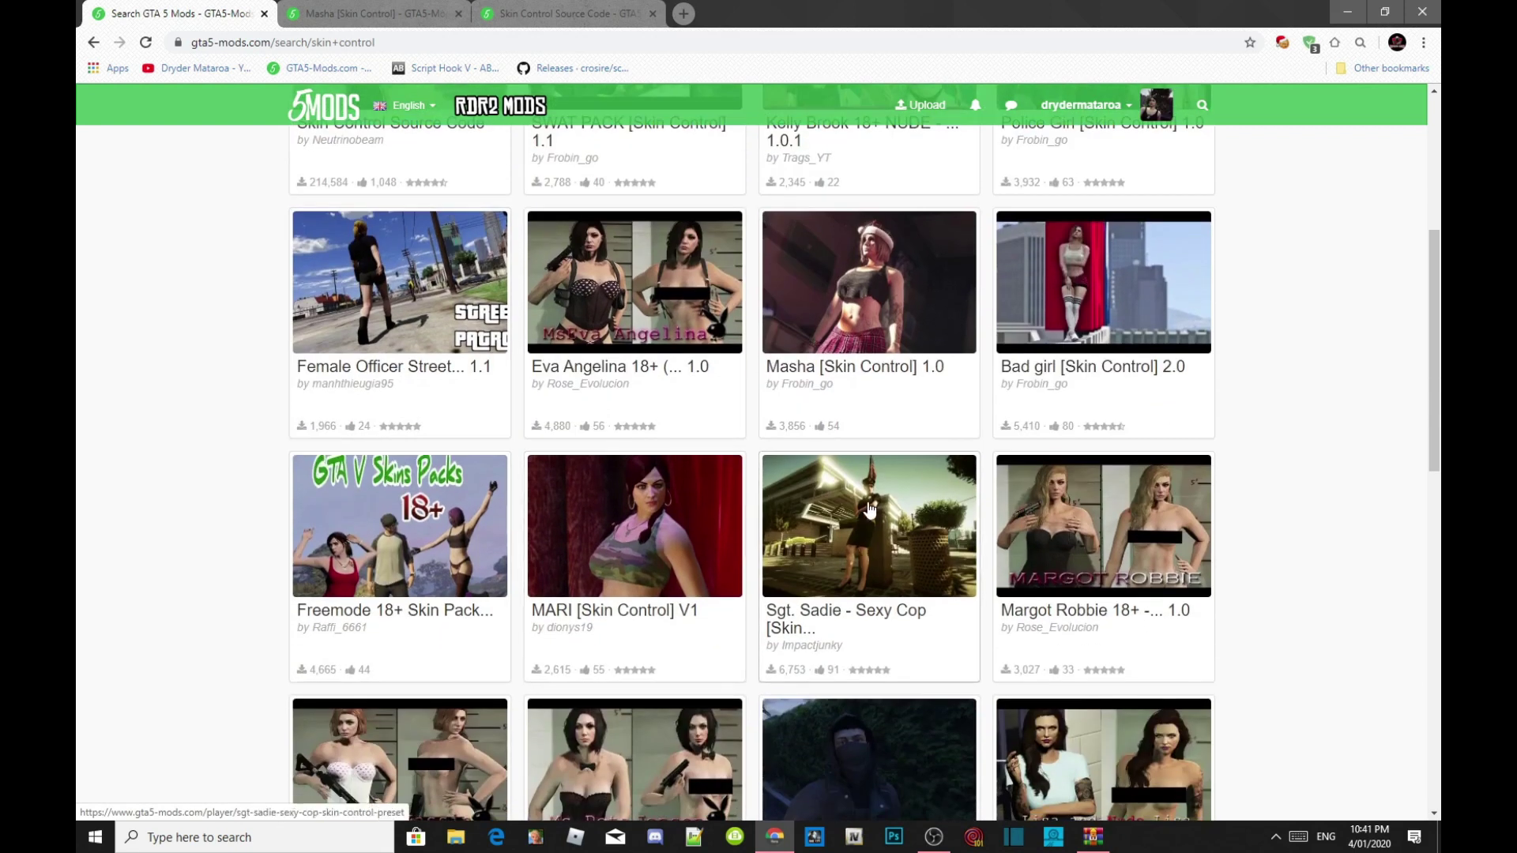
scroll(1109, 537, down, 2)
scroll(988, 513, up, 7)
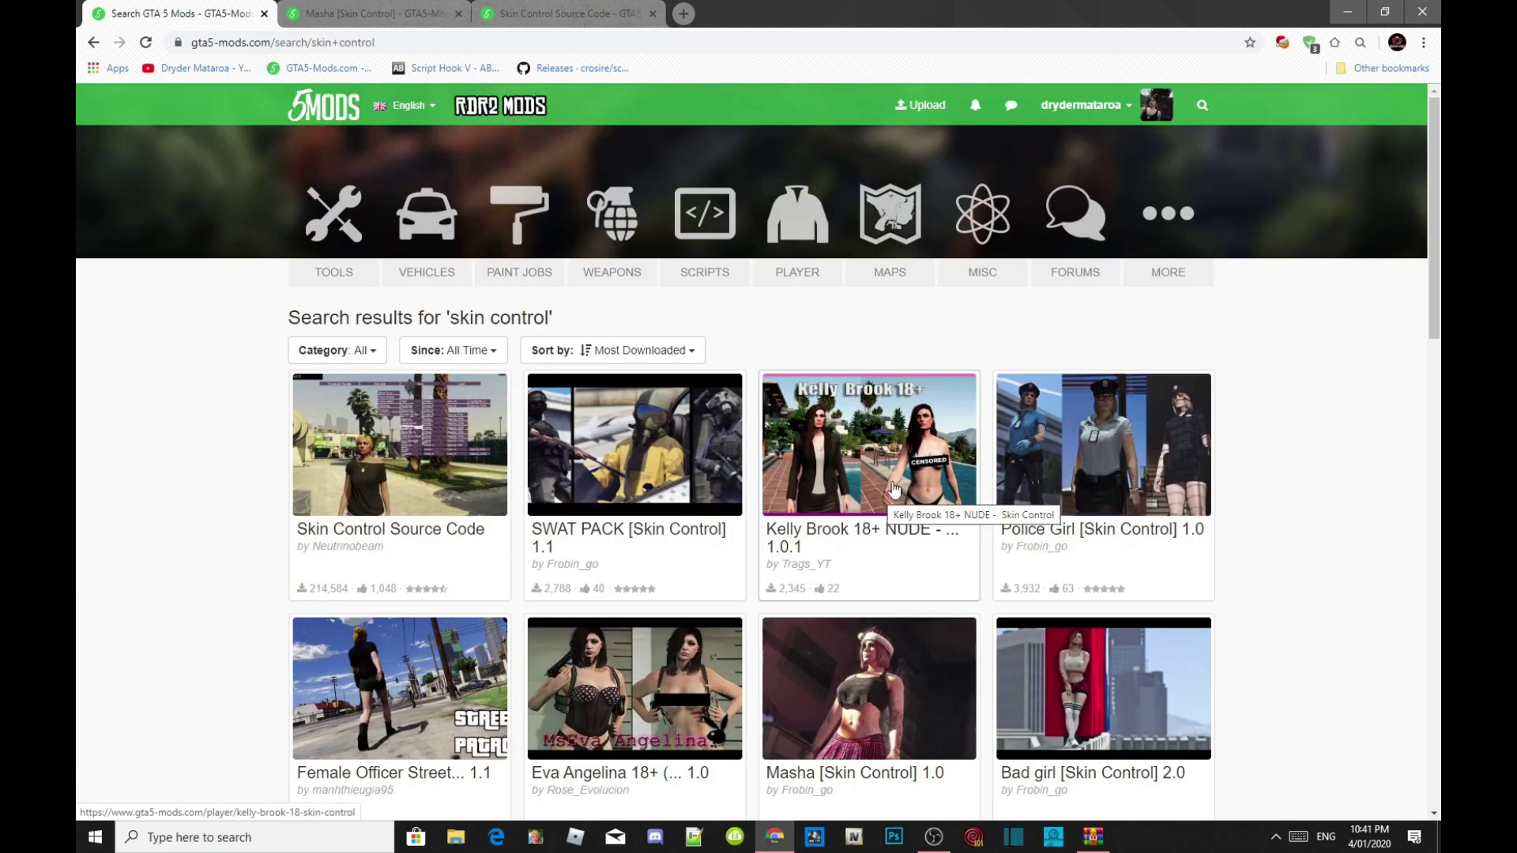
Compare the Masha [Skin Control] page with the Skin Control Source Code page
click(332, 6)
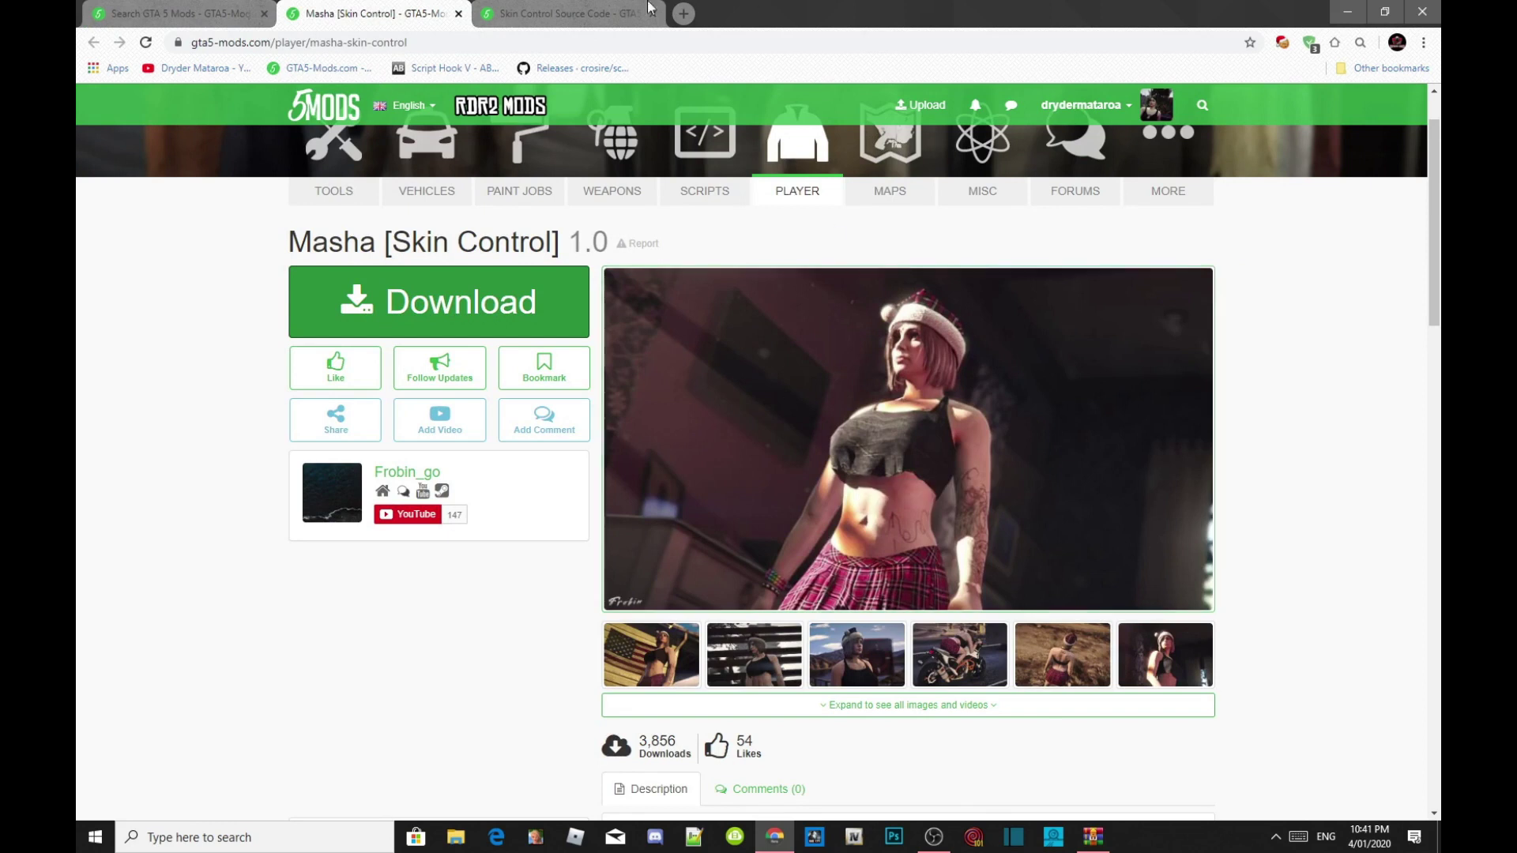
click(551, 7)
click(395, 10)
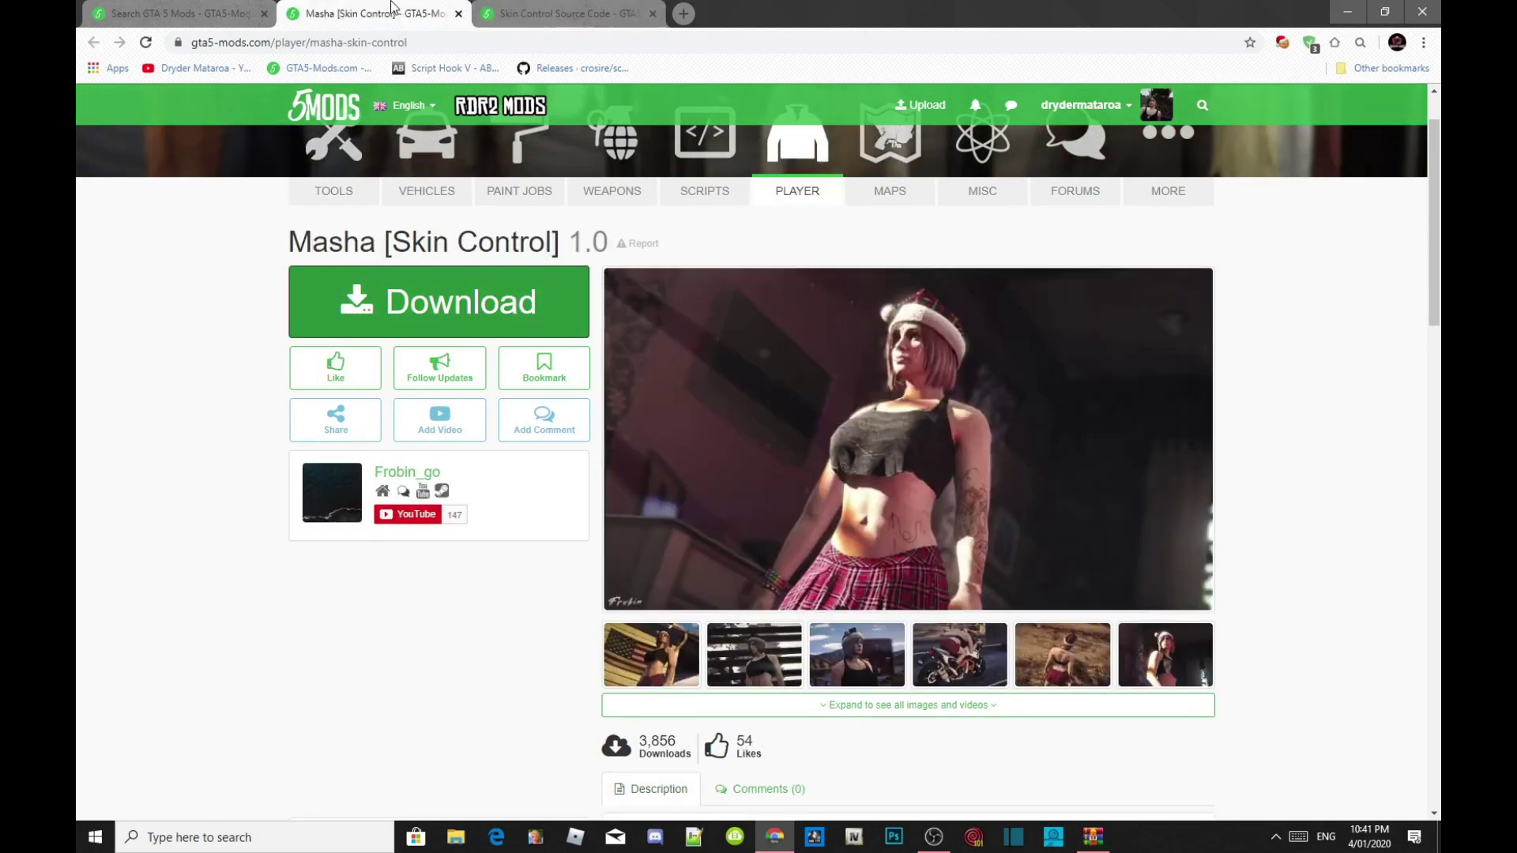
click(543, 11)
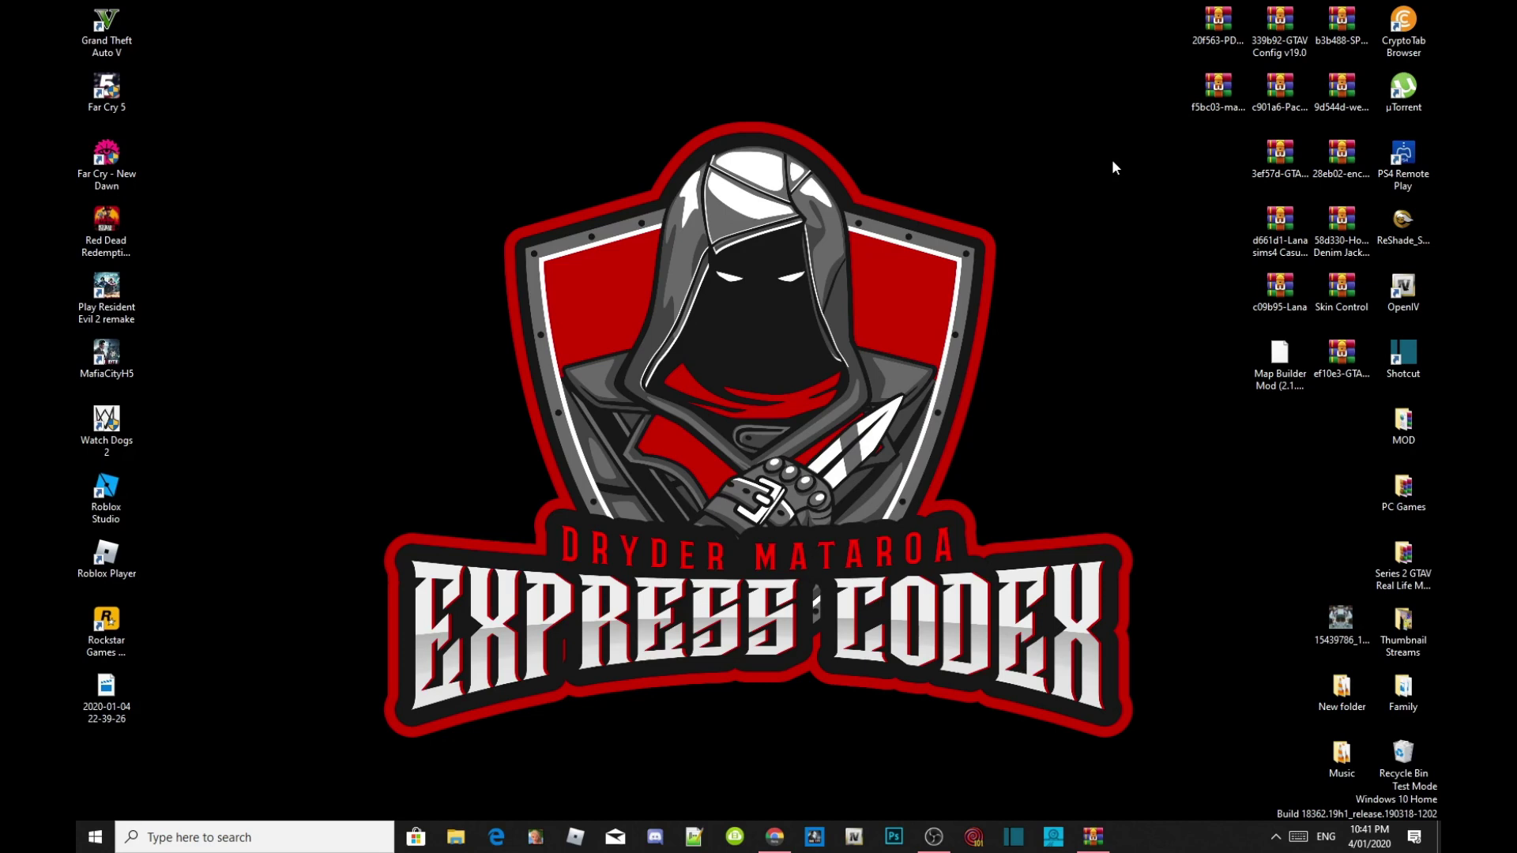
Launch OpenIV for Grand Theft Auto V on Windows and open the ASI Manager
click(853, 845)
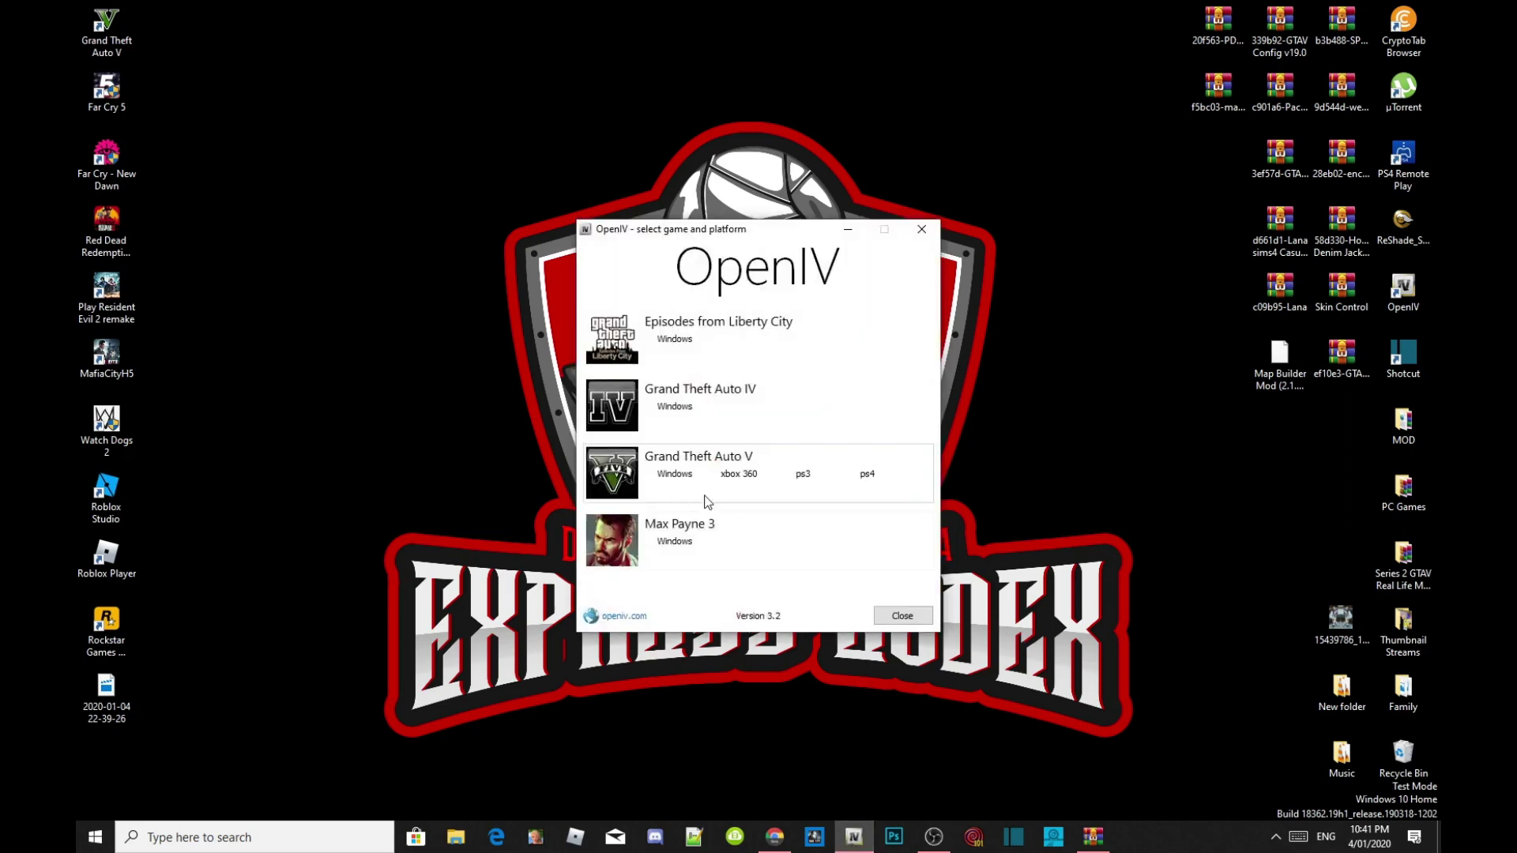
click(678, 475)
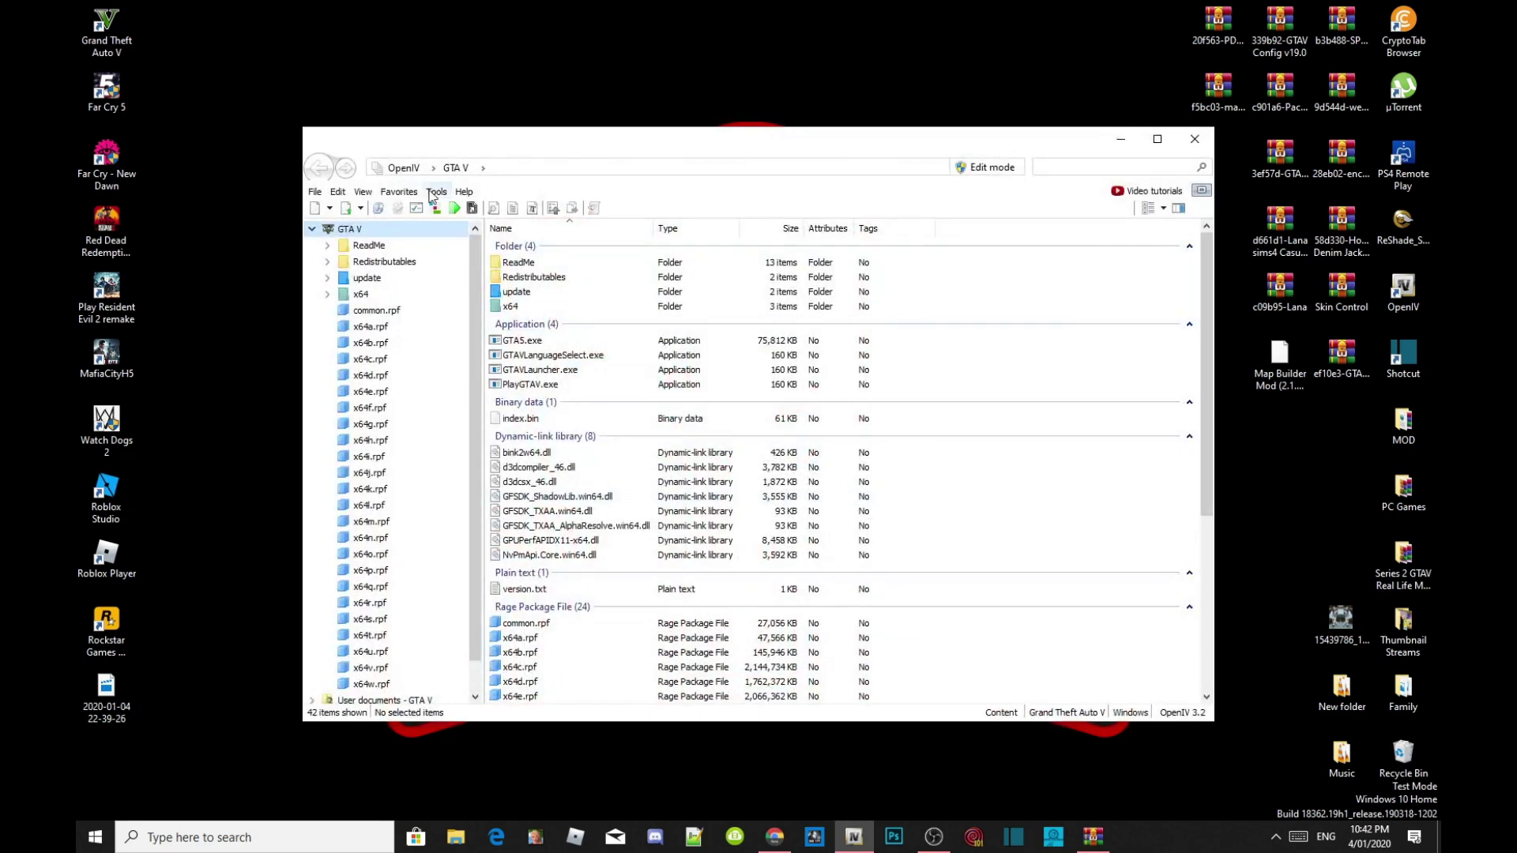
click(437, 194)
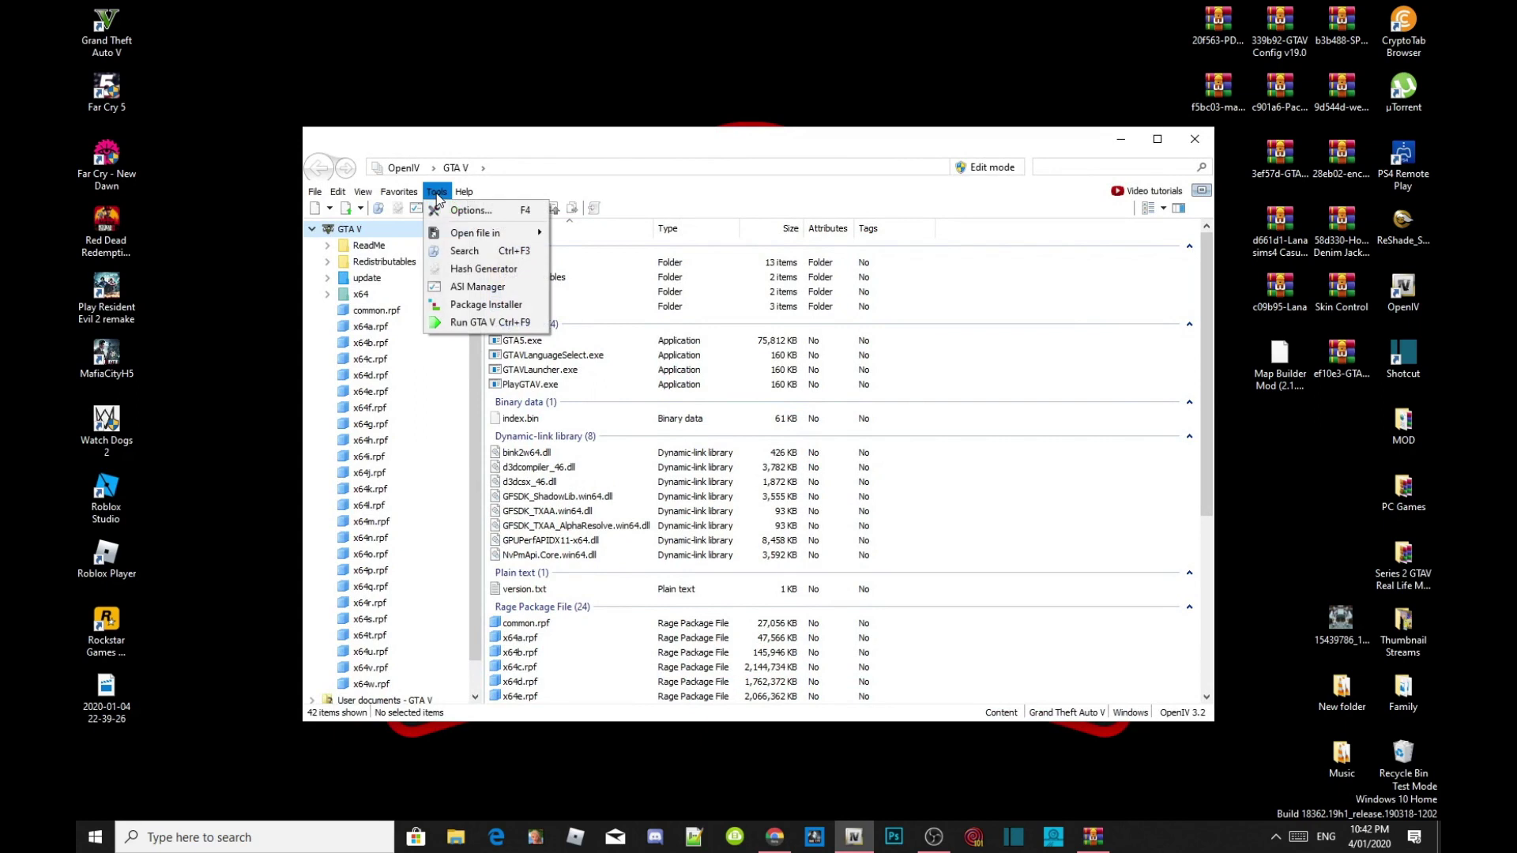
click(477, 287)
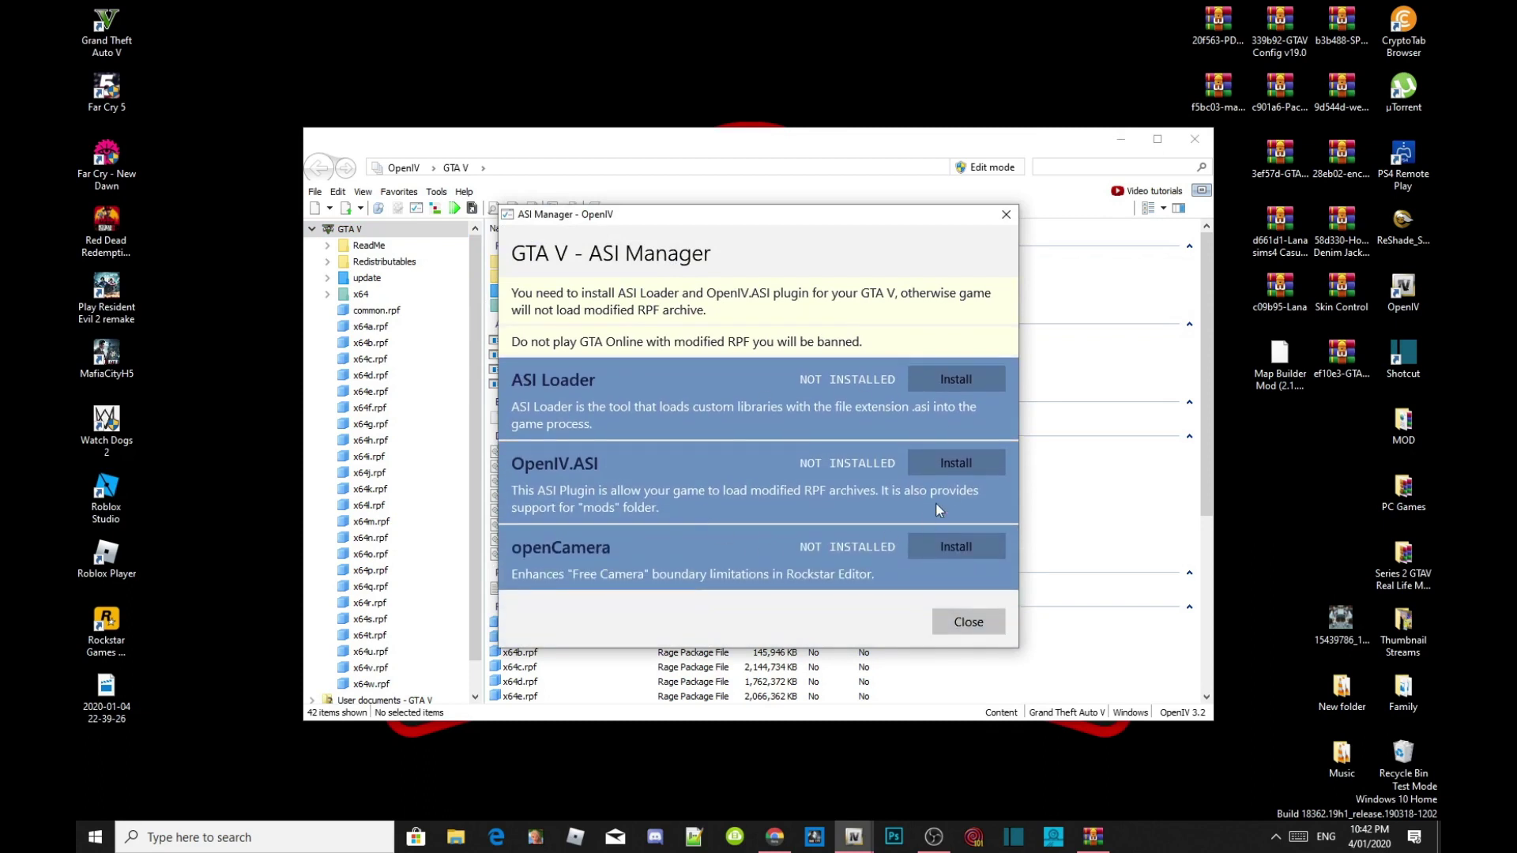
Install ASI Loader, OpenIV.ASI with a mods folder, and openCamera, then close OpenIV
click(960, 383)
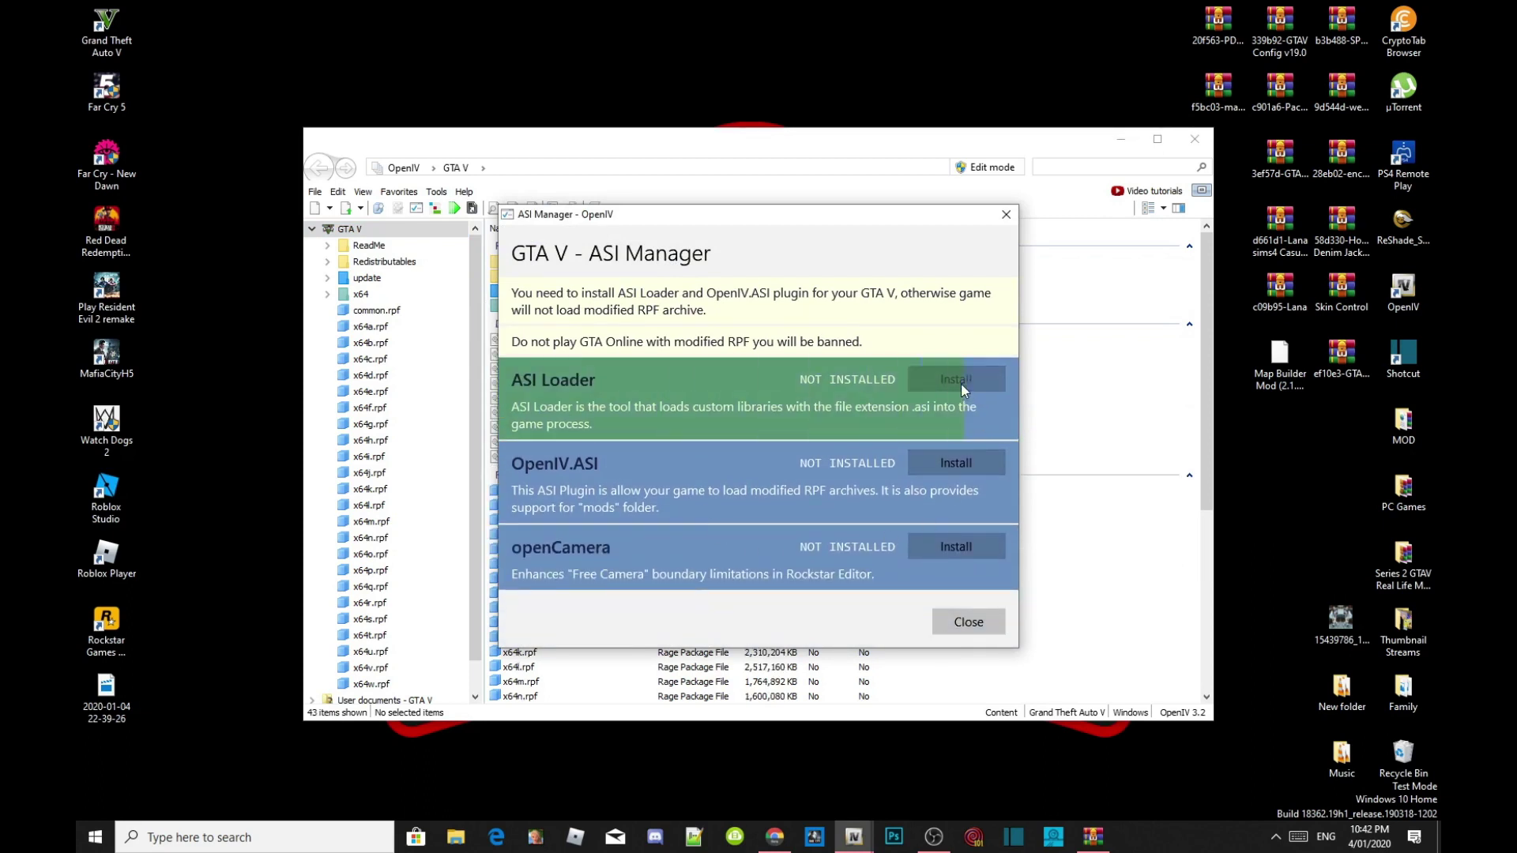
click(953, 465)
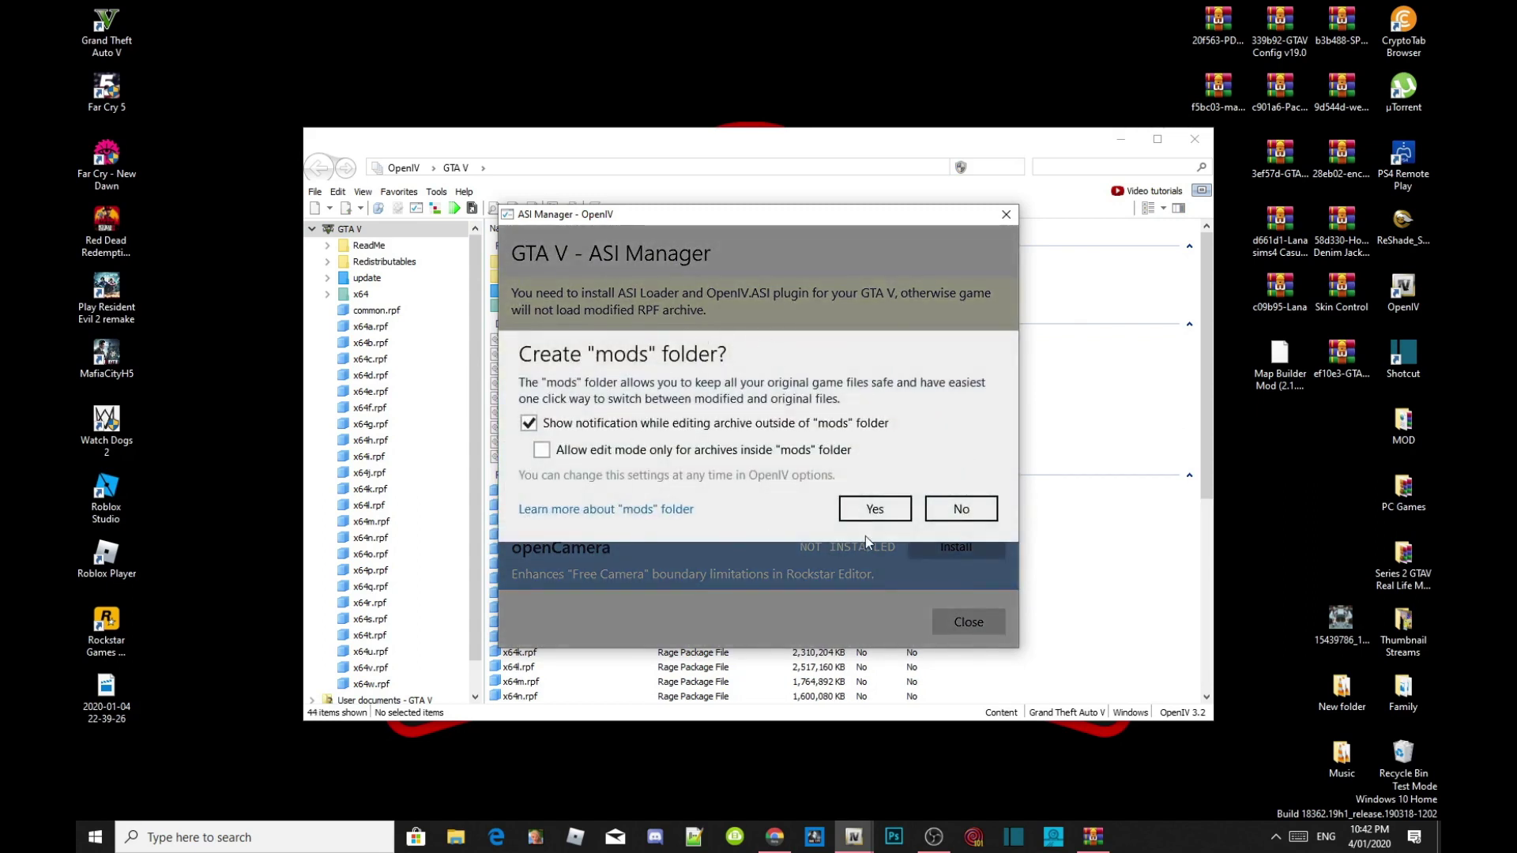
click(875, 508)
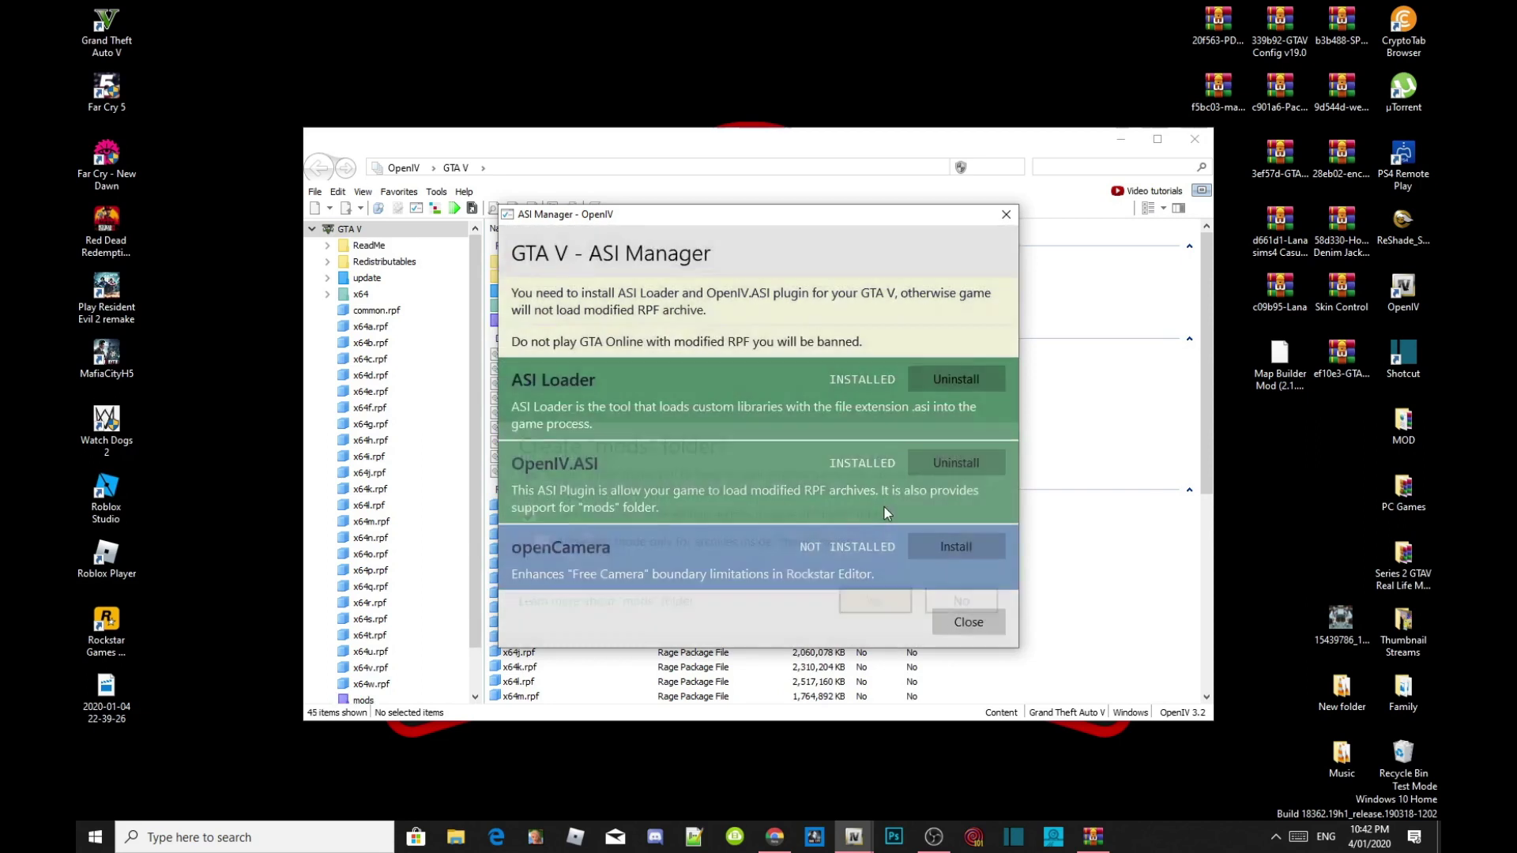
click(974, 552)
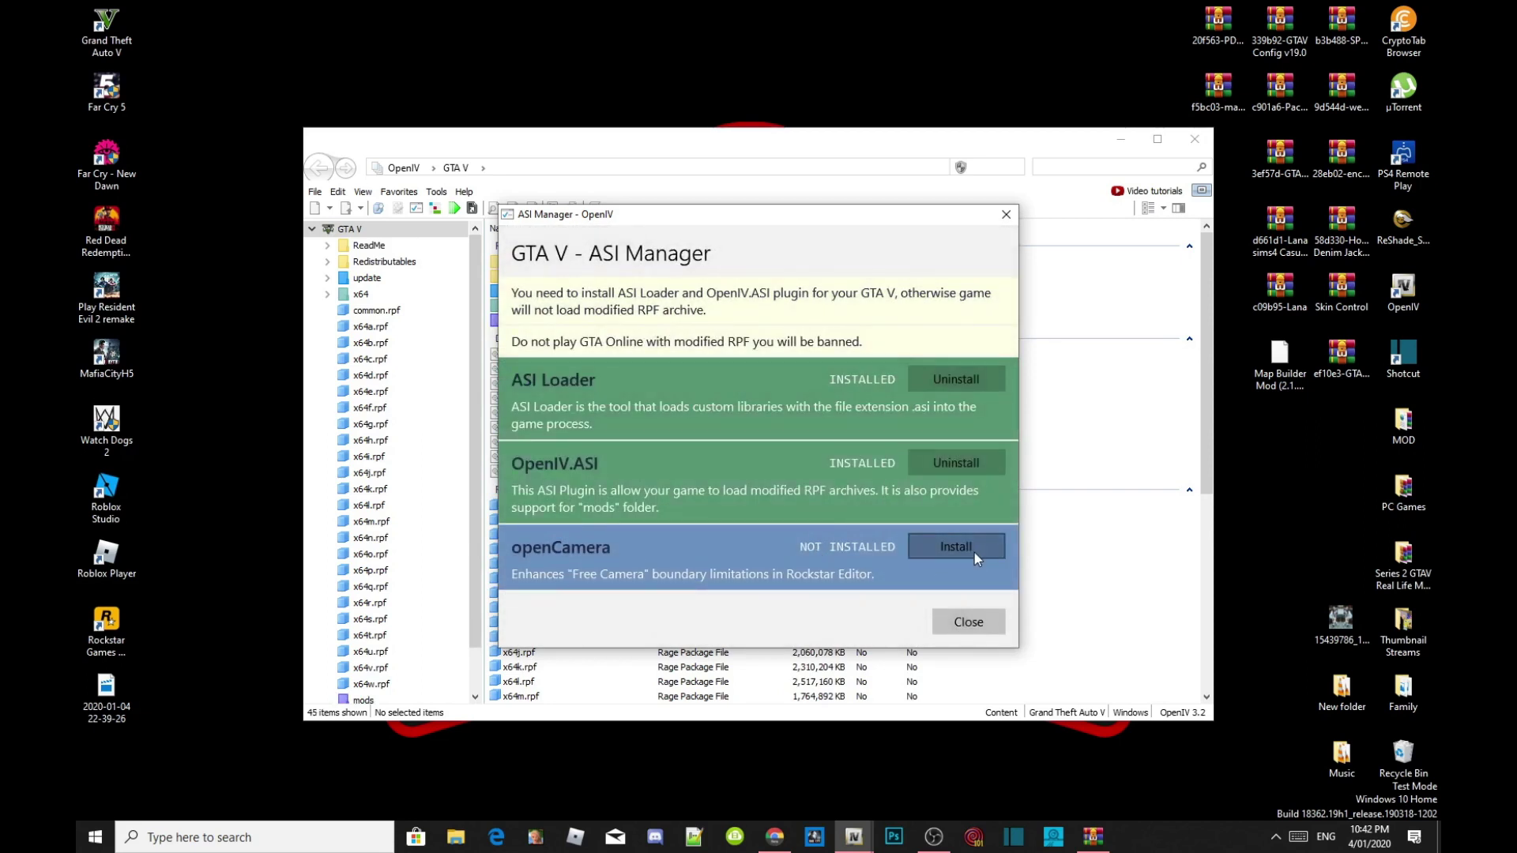
click(968, 624)
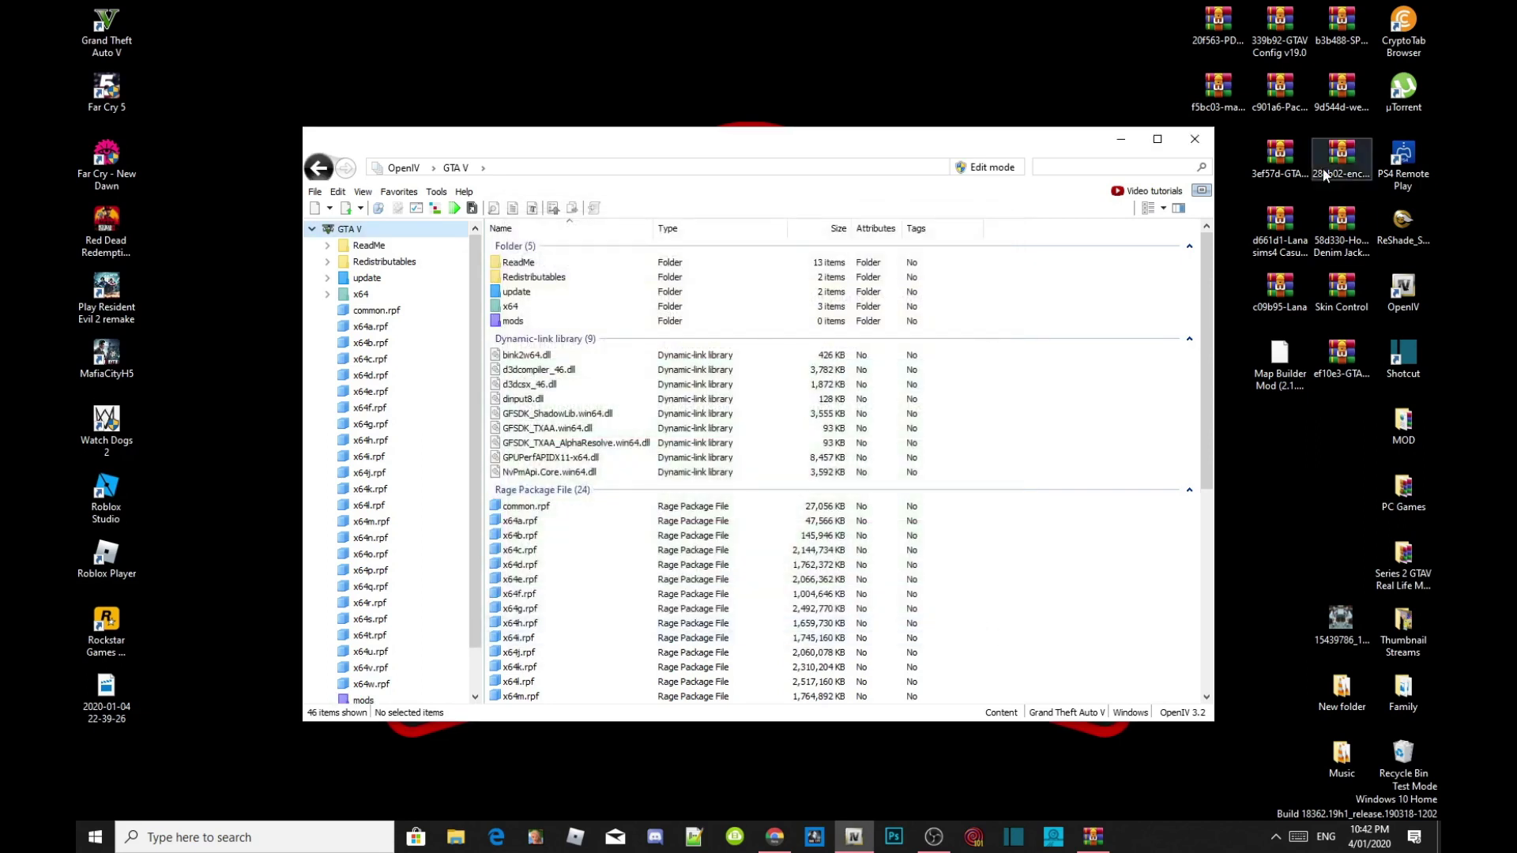
click(1195, 140)
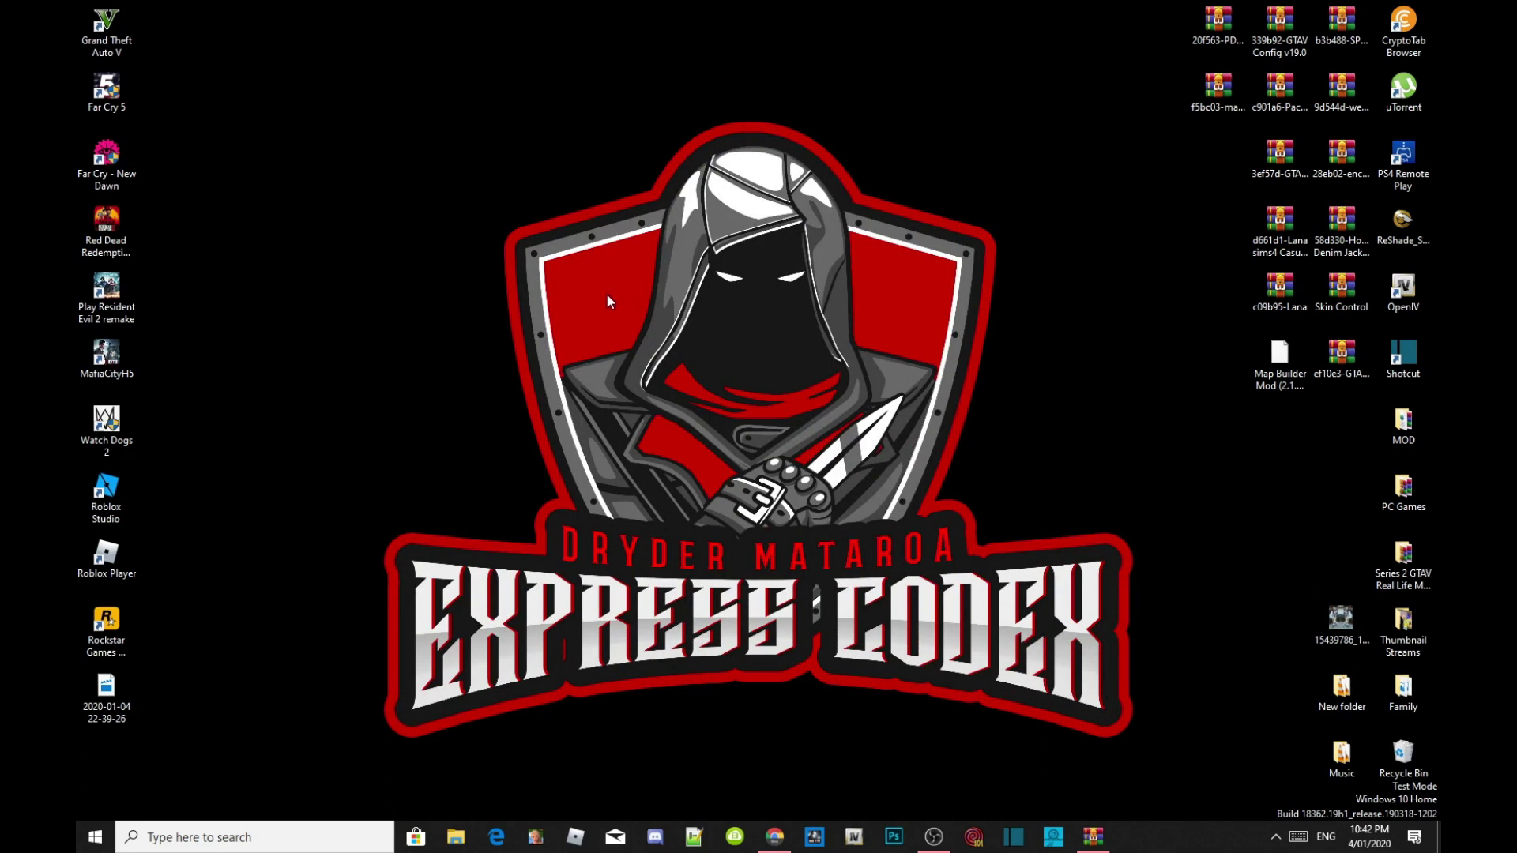
Open the Grand Theft Auto V game folder and place the MOD window beside it on the right
right_click(101, 31)
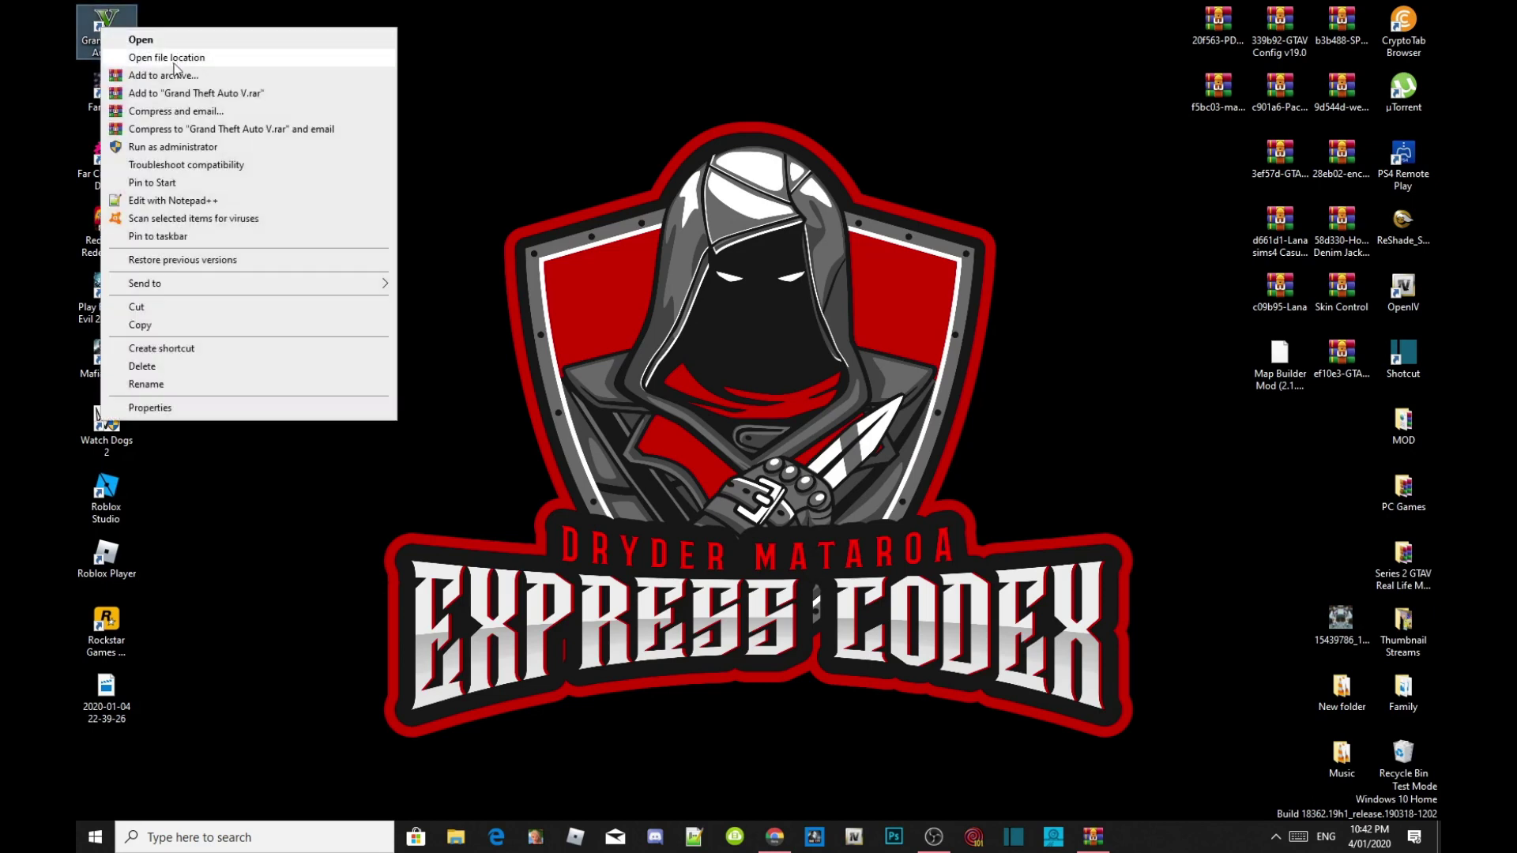
click(173, 63)
drag(661, 102, 693, 86)
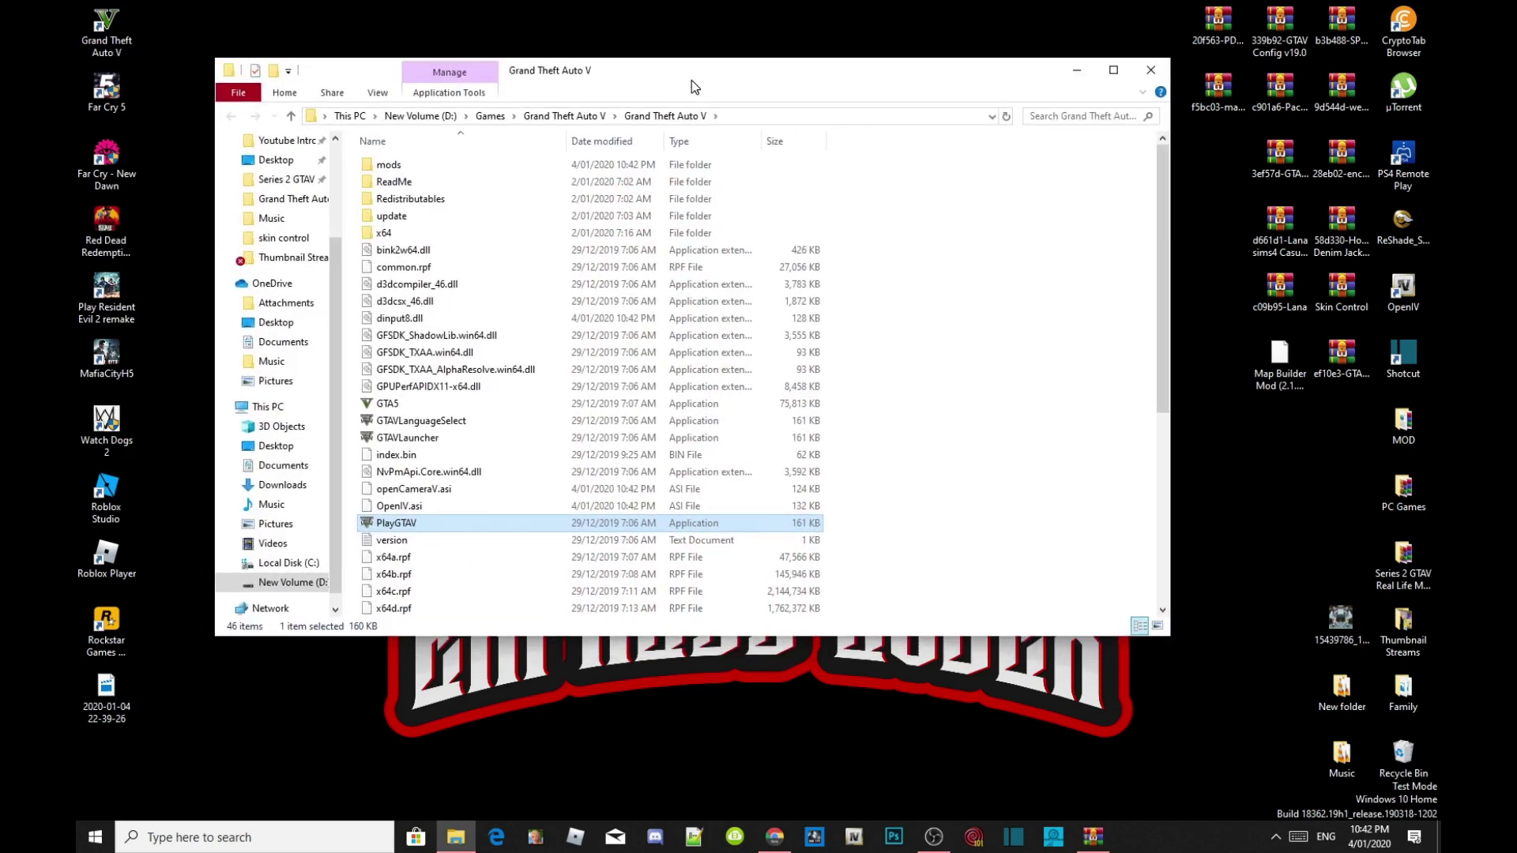
scroll(979, 430, down, 6)
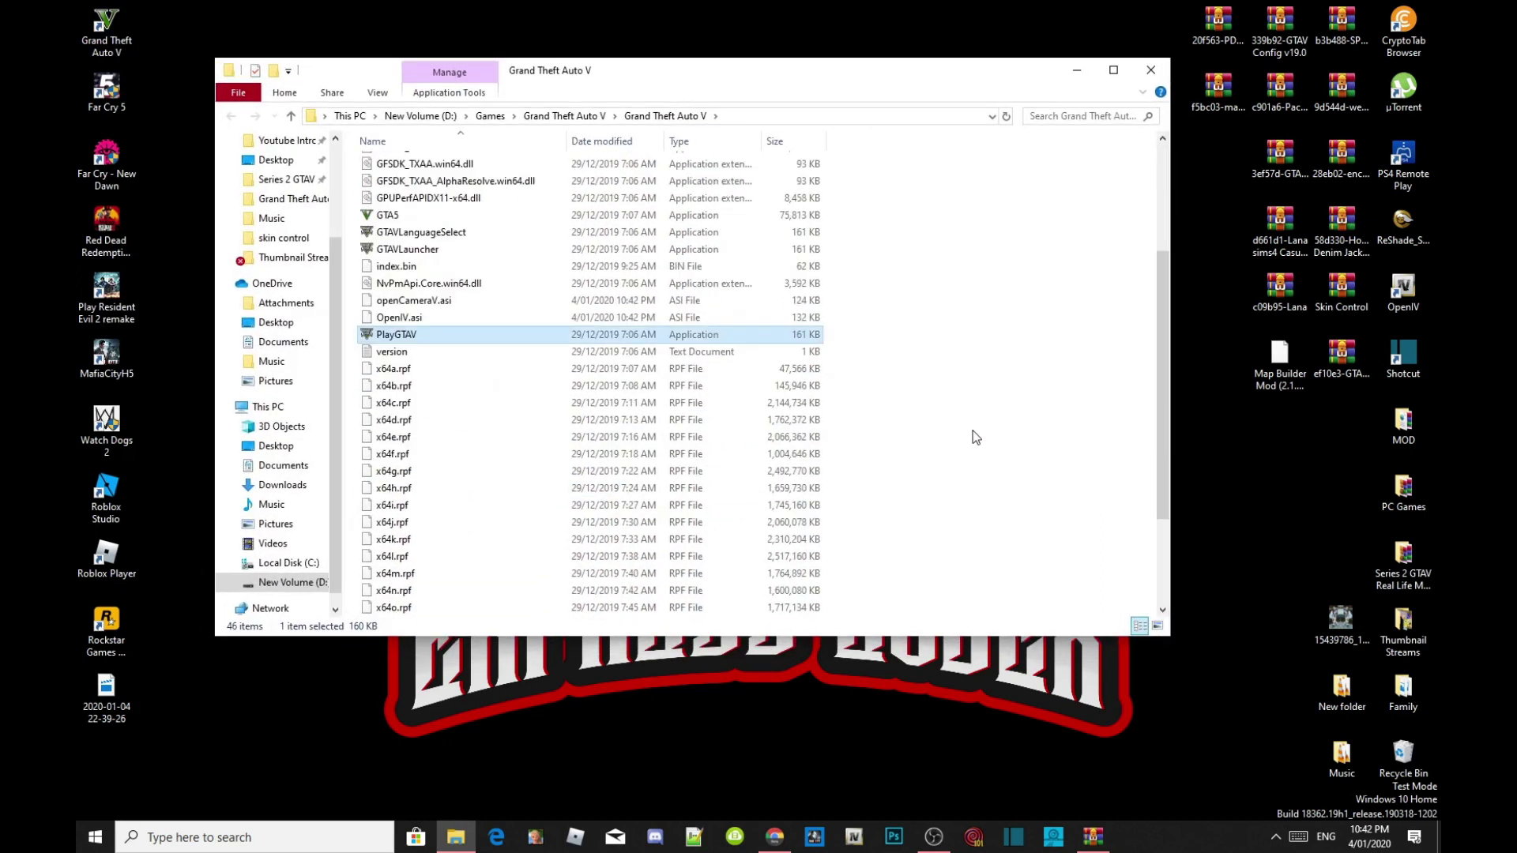
scroll(970, 432, up, 6)
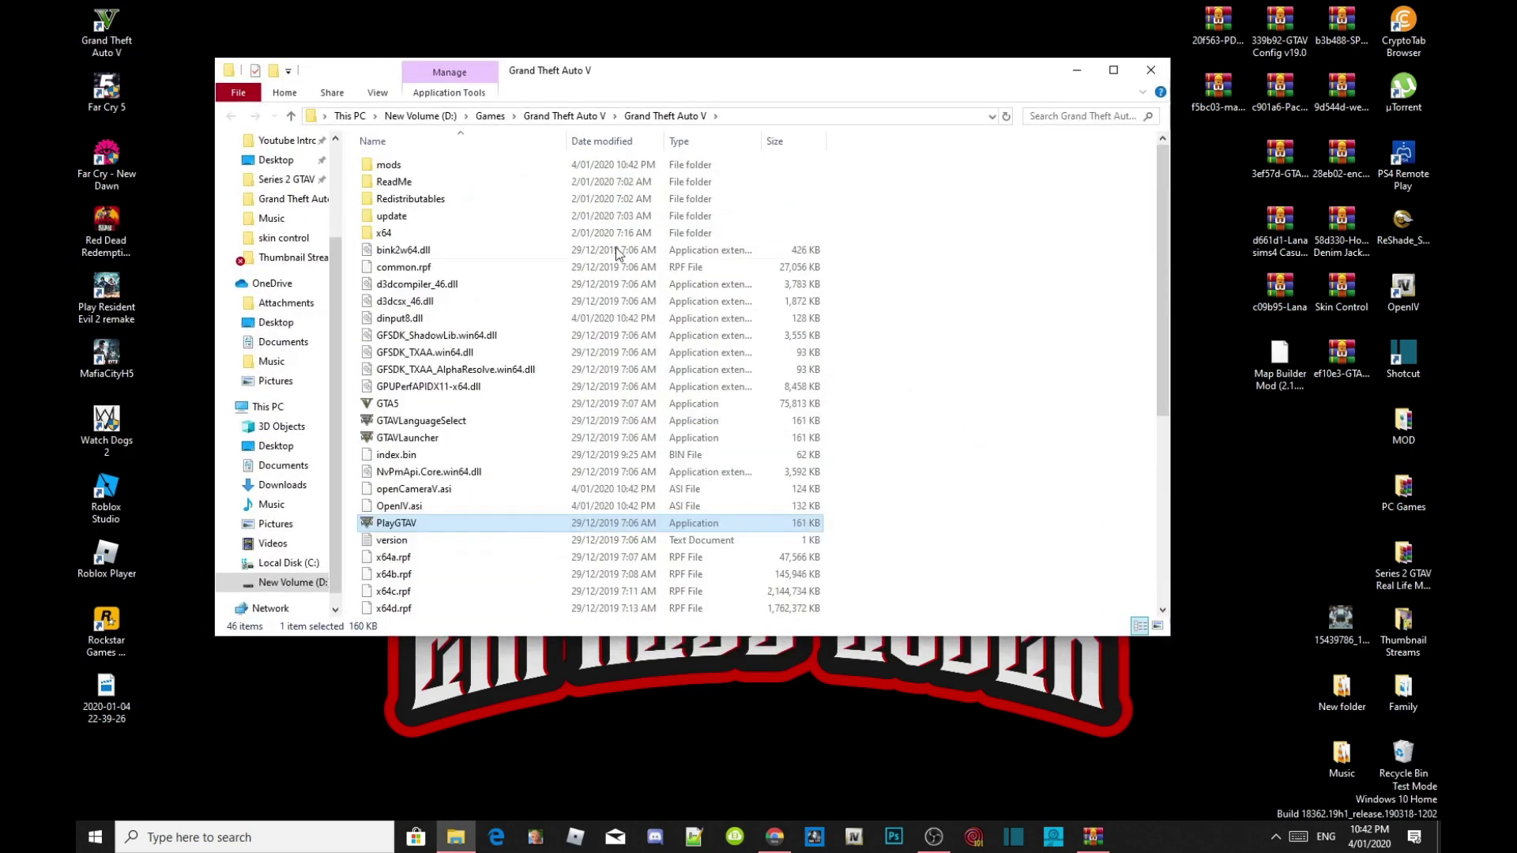
click(391, 171)
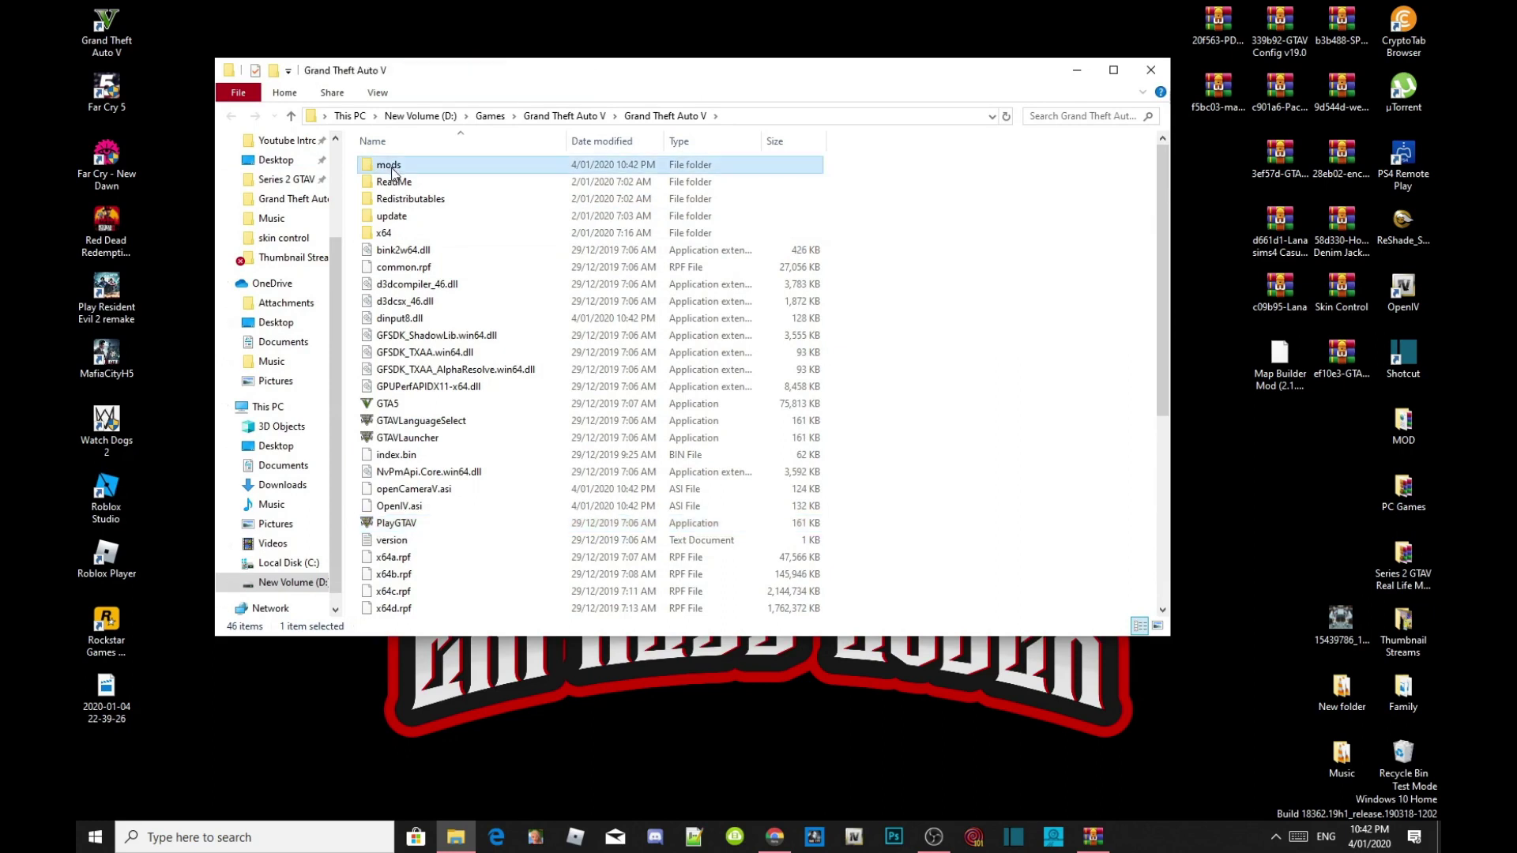
click(995, 414)
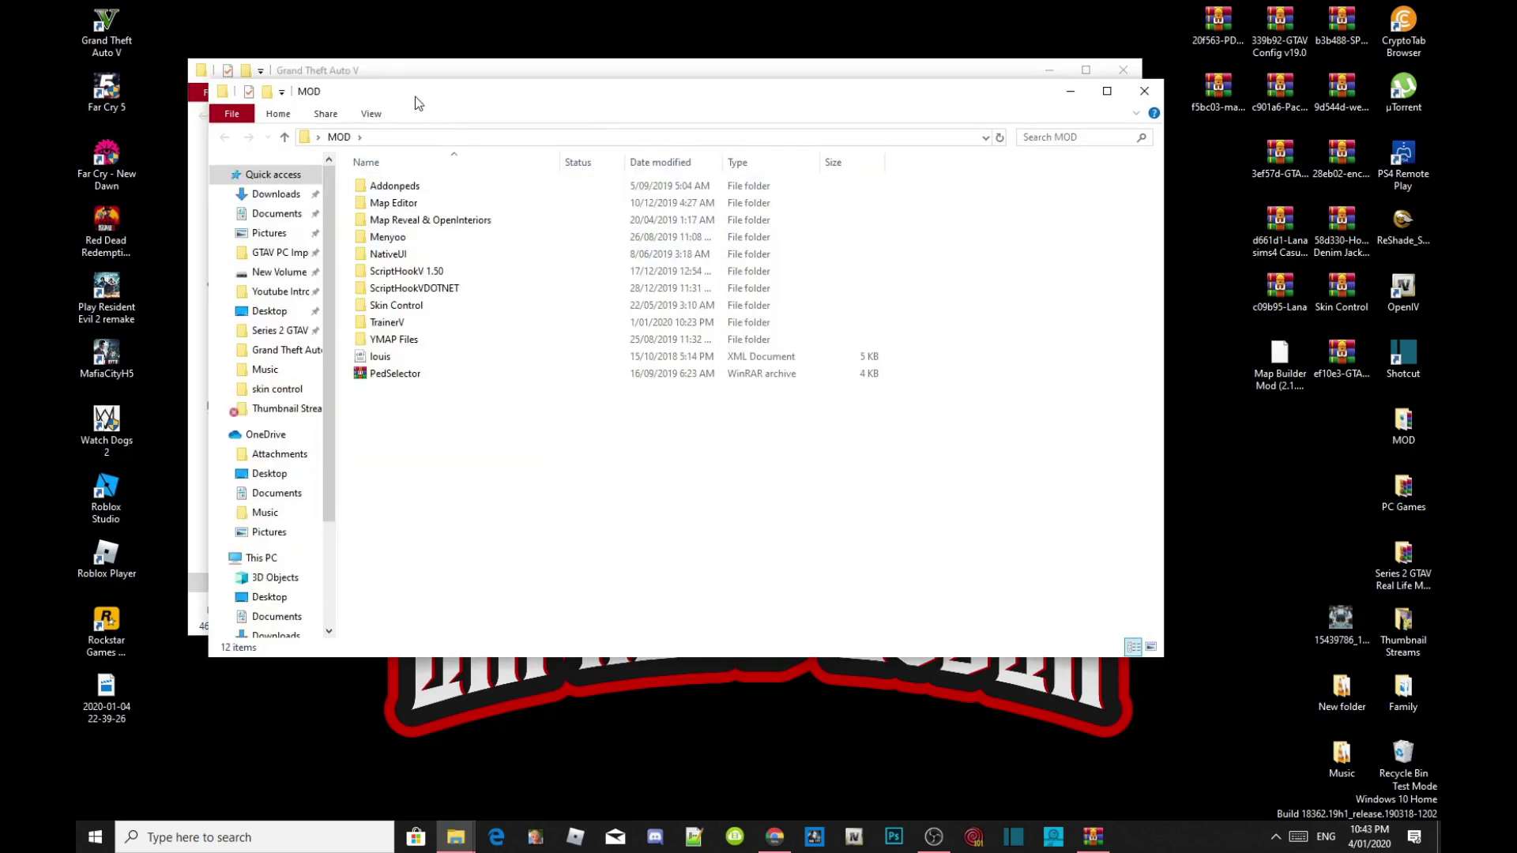
drag(417, 101, 1093, 77)
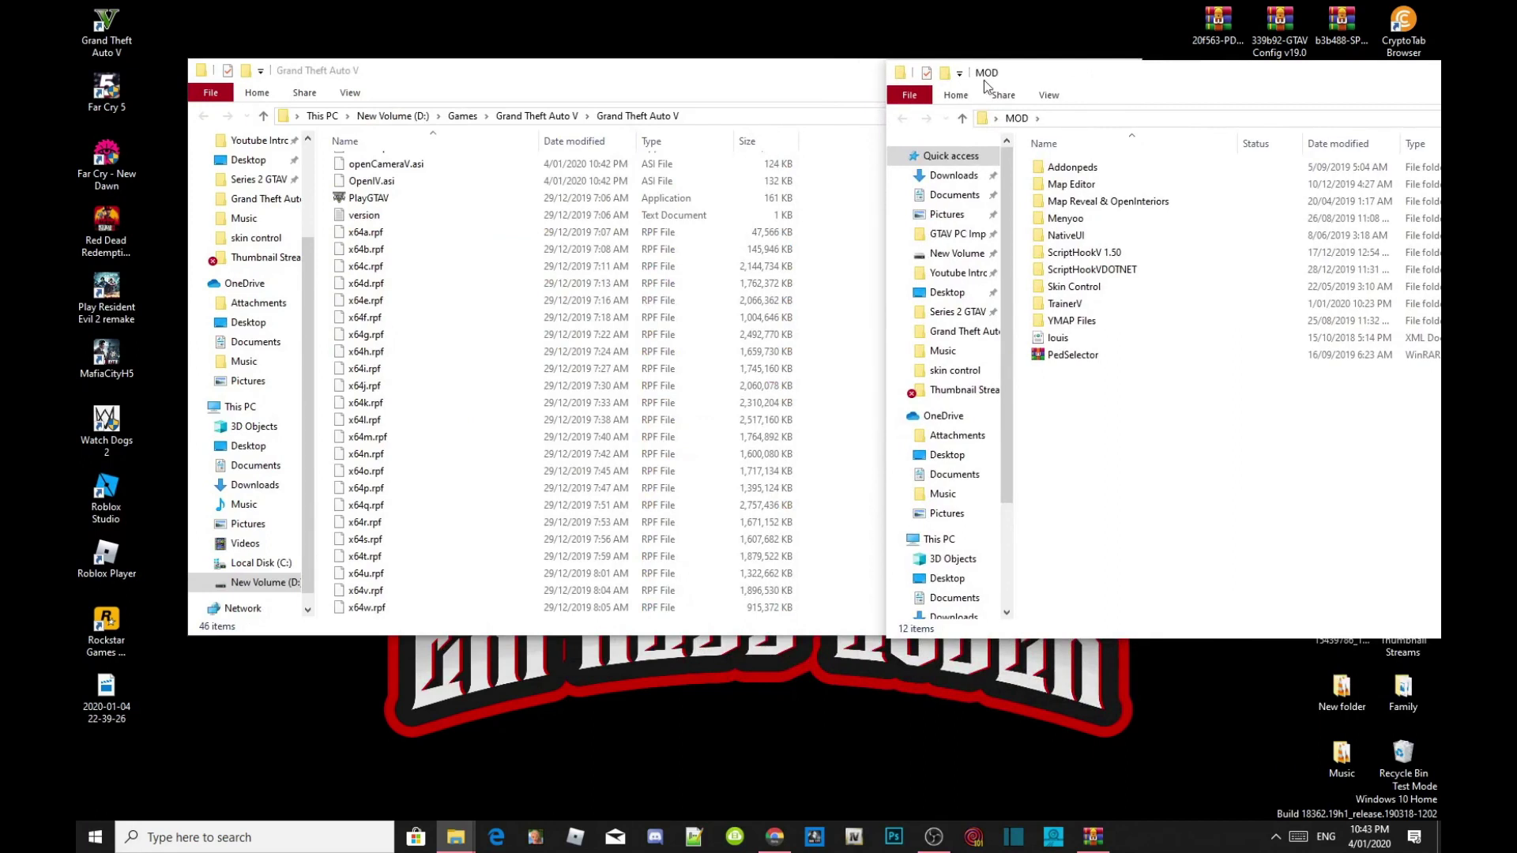
Copy dinput8.dll and ScriptHookV.dll from ScriptHookV 1.50\bin into GTA V, replacing dinput8.dll
drag(775, 70, 667, 78)
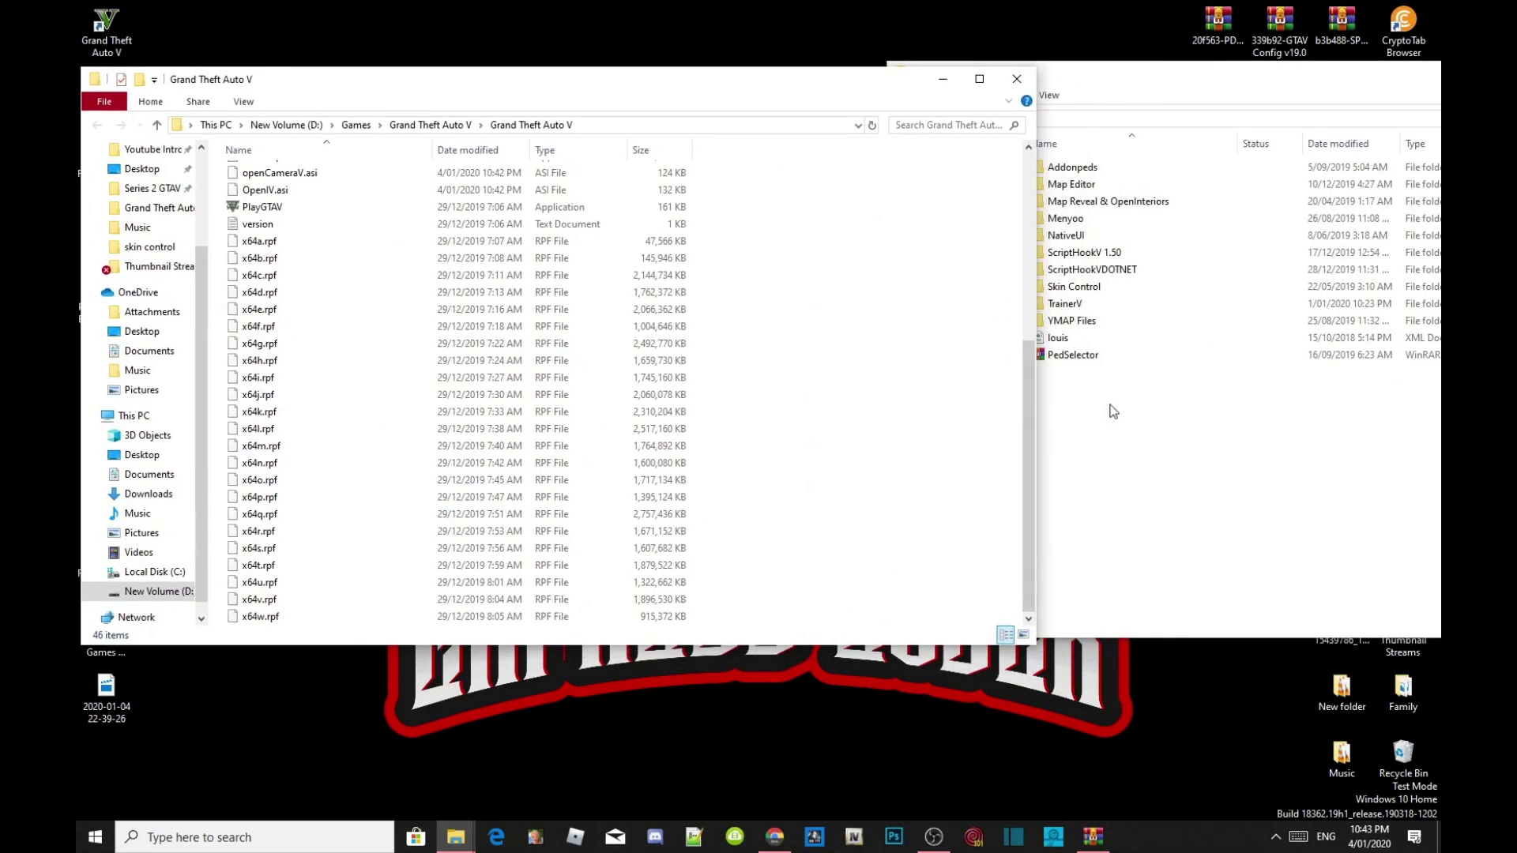
drag(1137, 83, 1315, 90)
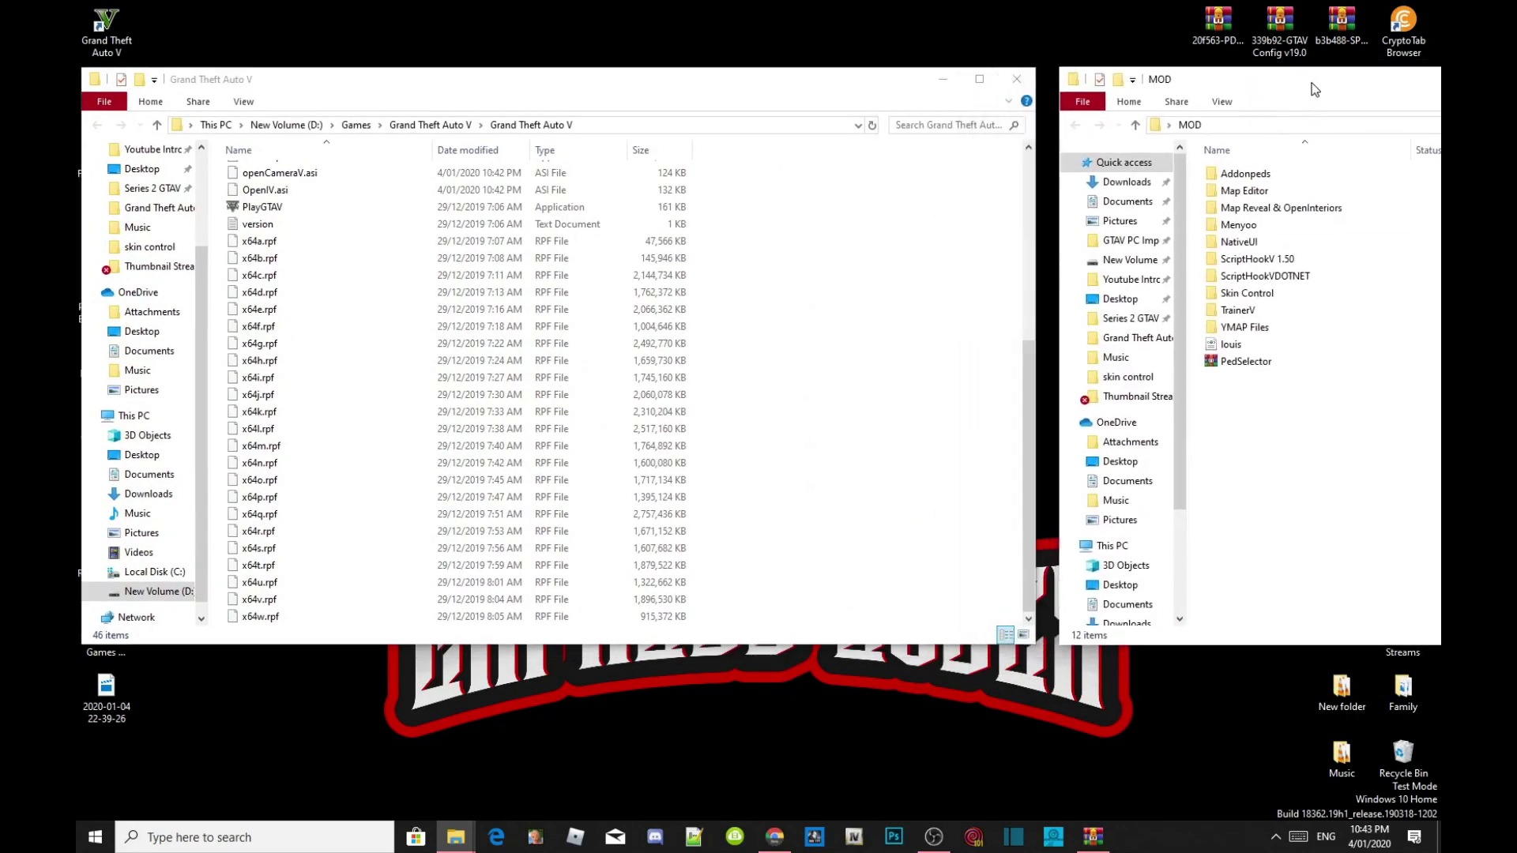
double_click(1263, 258)
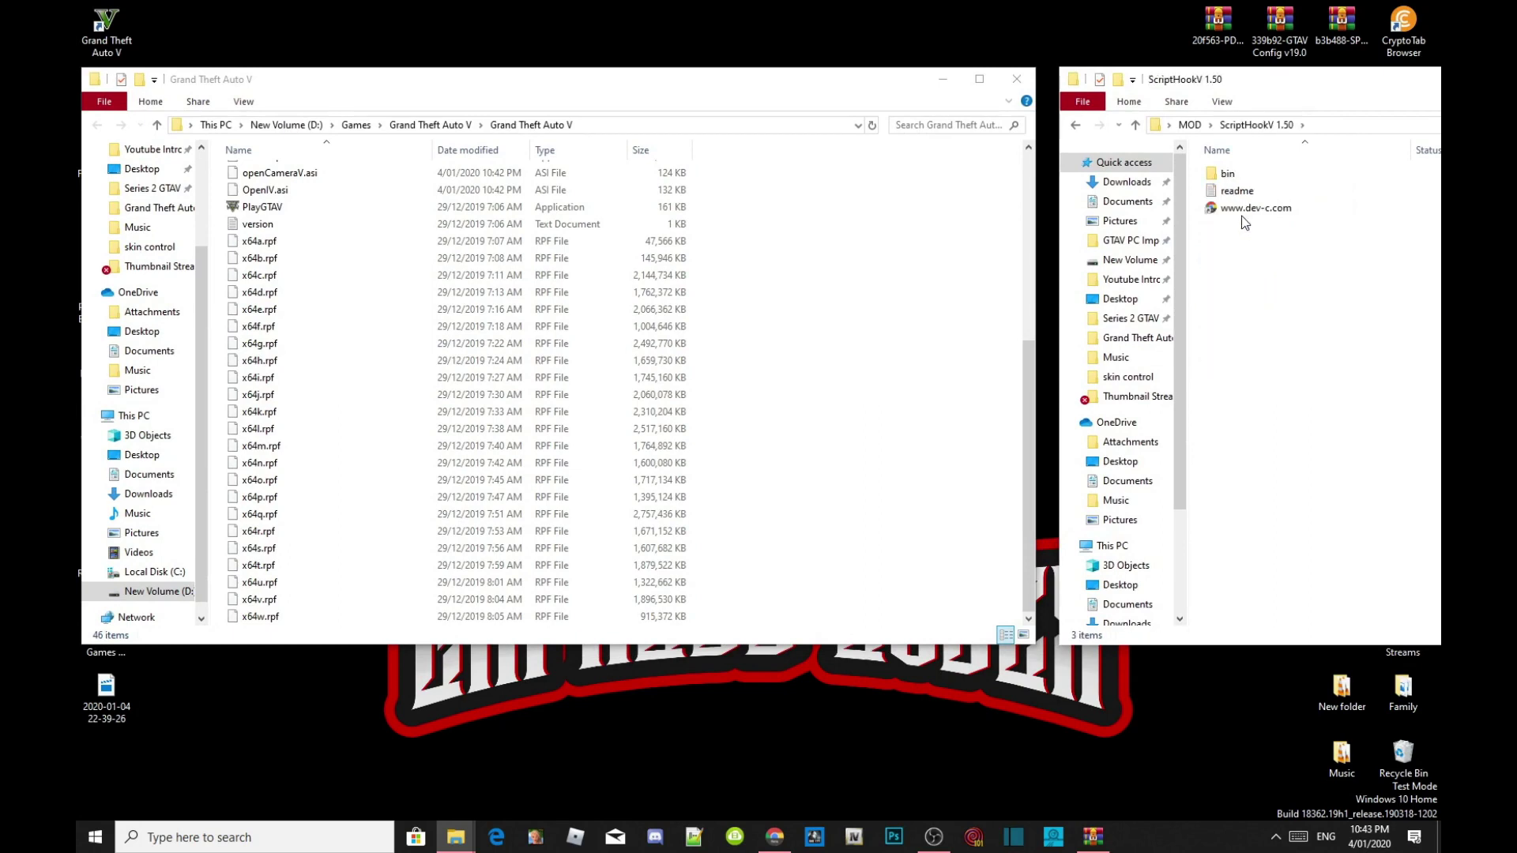
double_click(1230, 177)
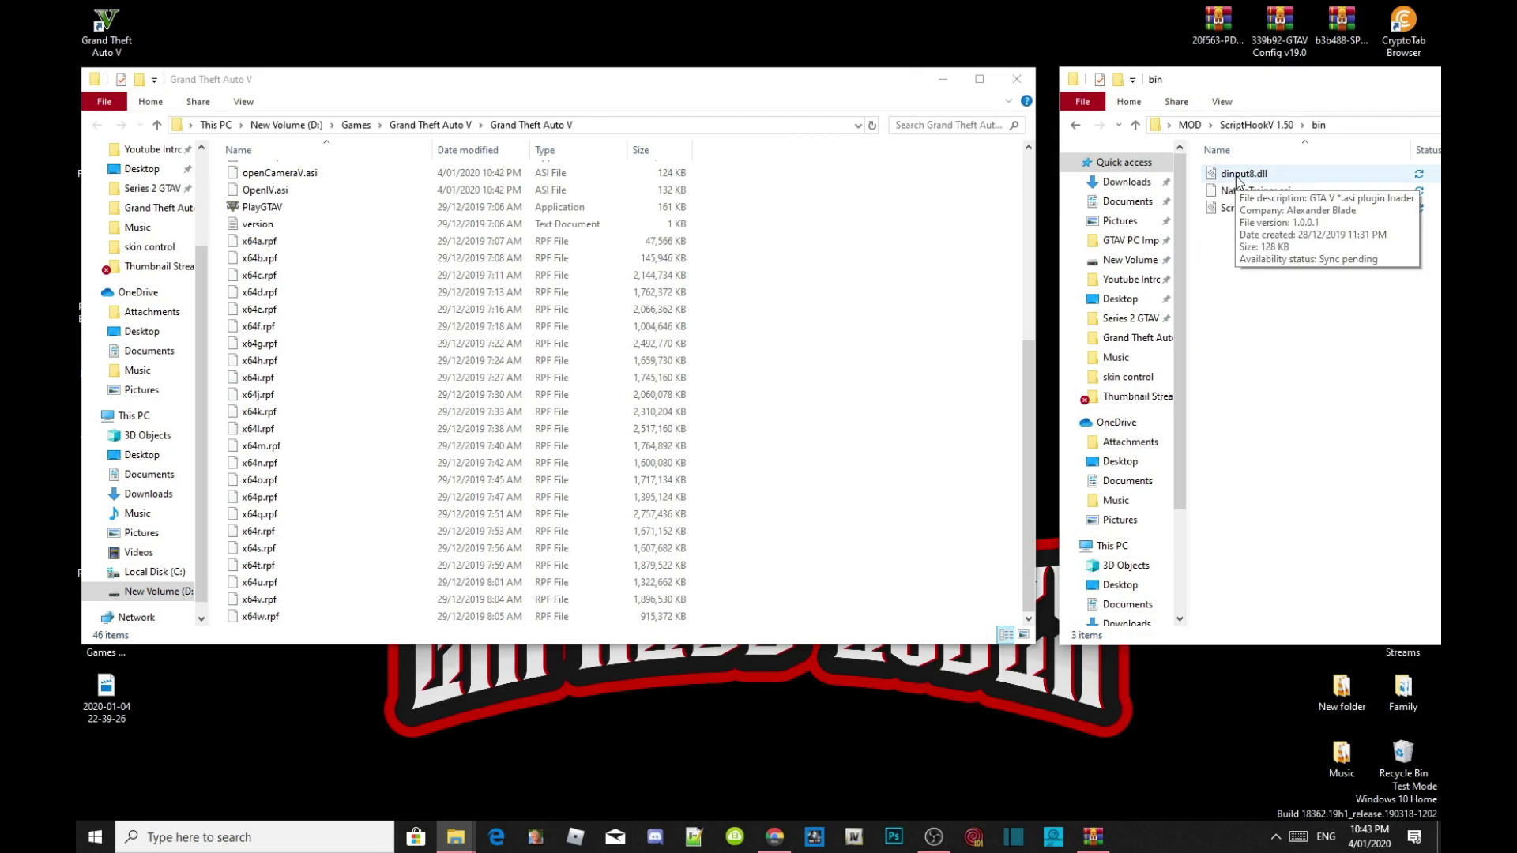
click(1238, 179)
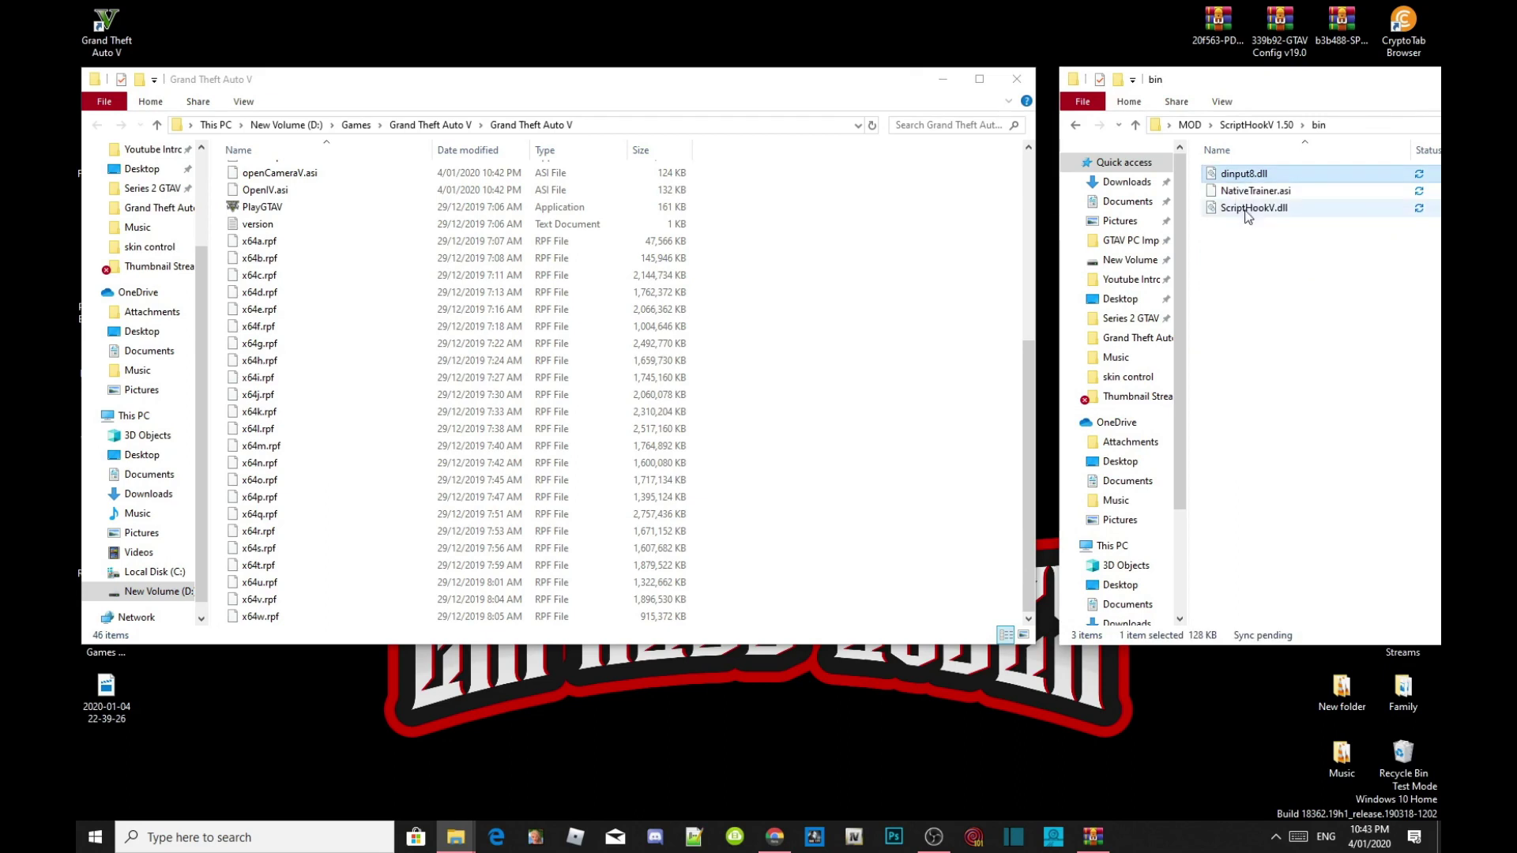
ctrl+click(1248, 210)
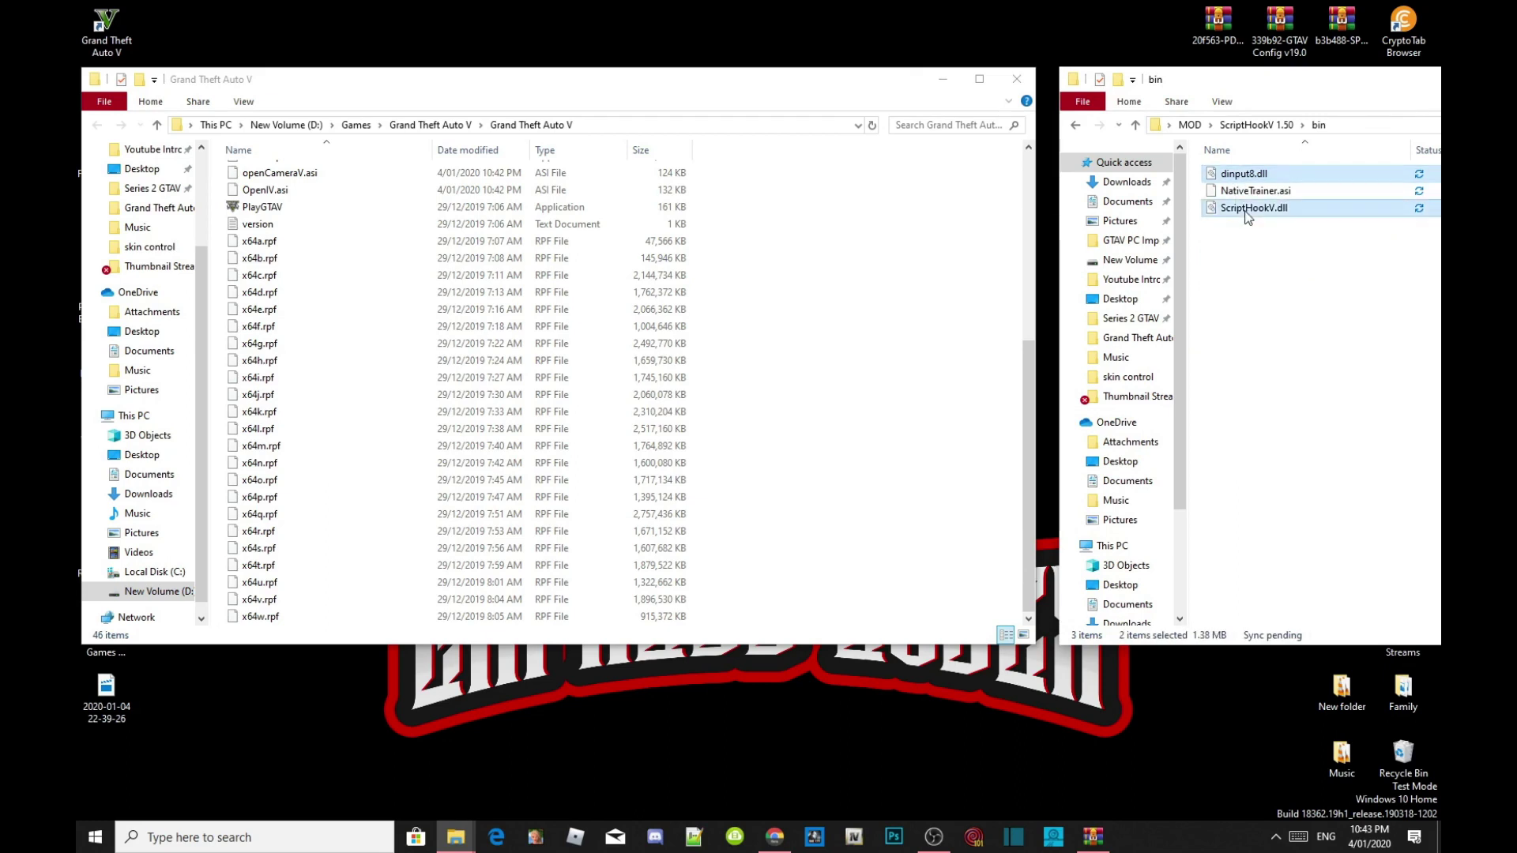
drag(1248, 212, 837, 386)
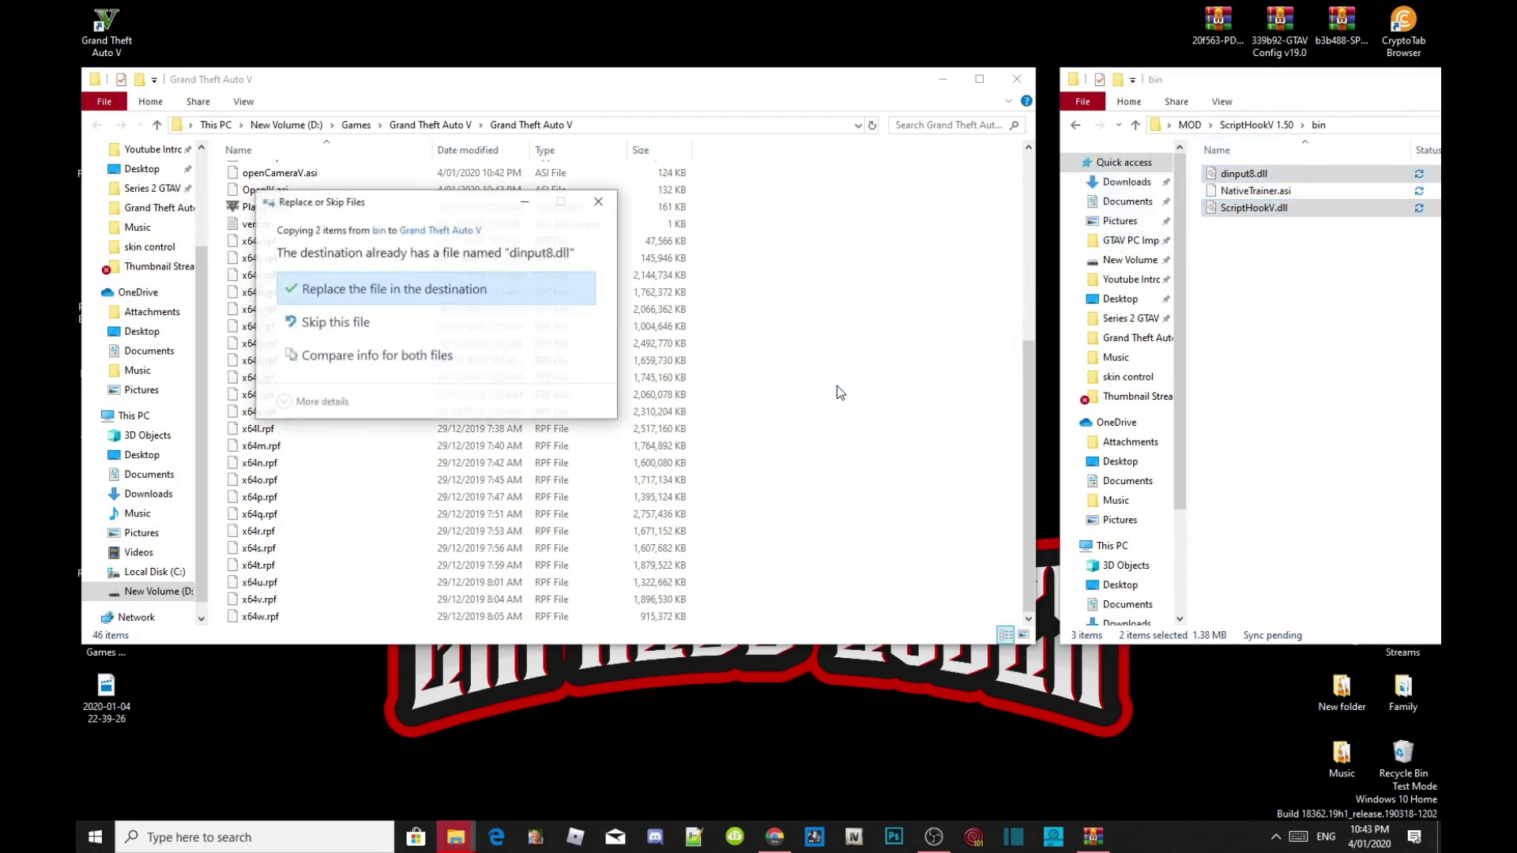
click(406, 291)
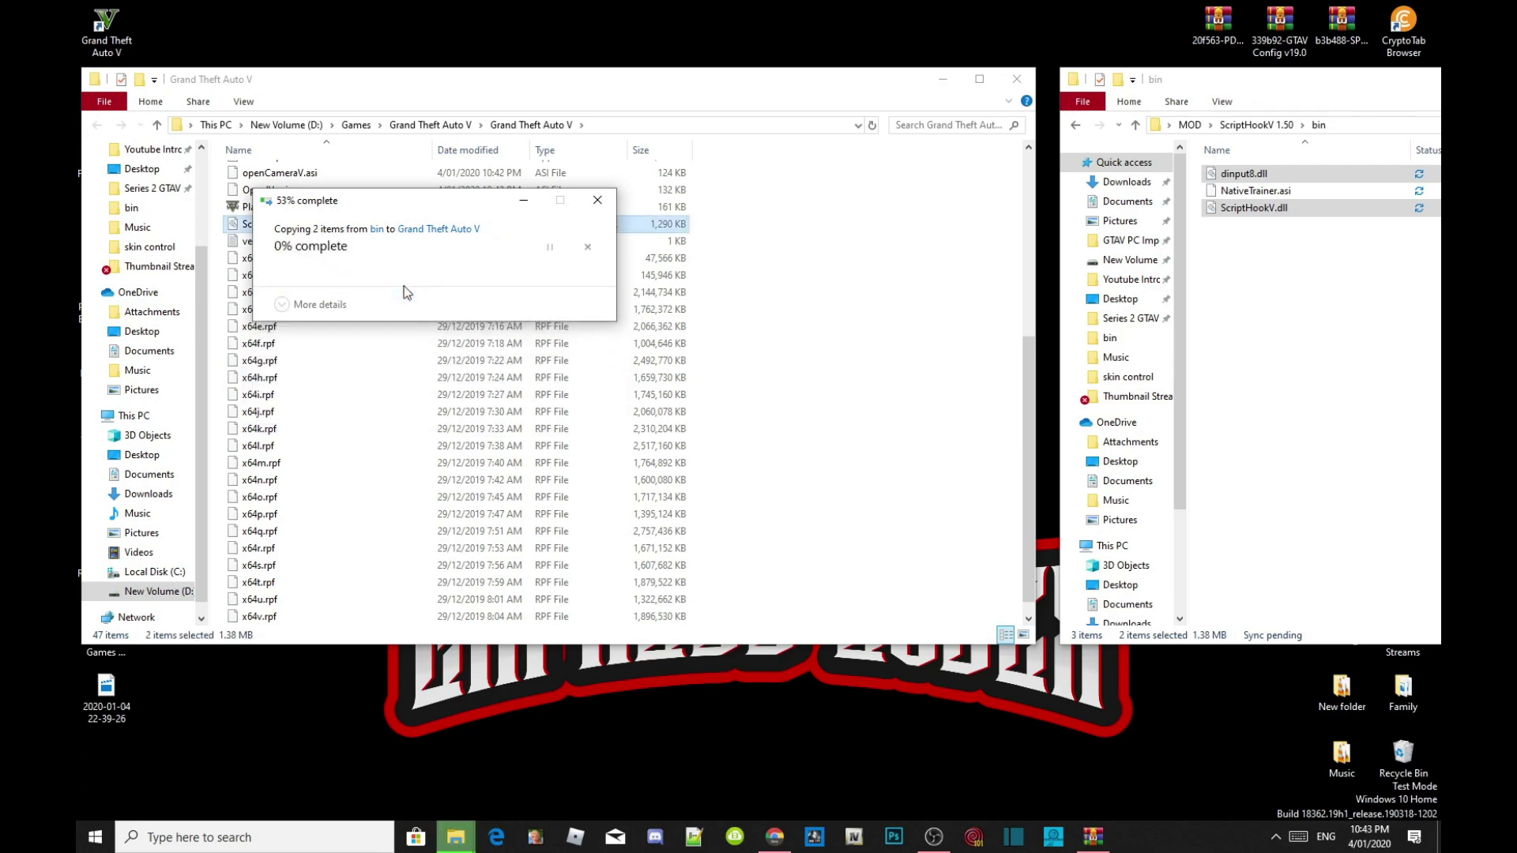
Copy four ScriptHookVDotNet files, excluding the ScriptHookVDotNet3 ones, into the GTA V folder
click(1072, 127)
click(1072, 126)
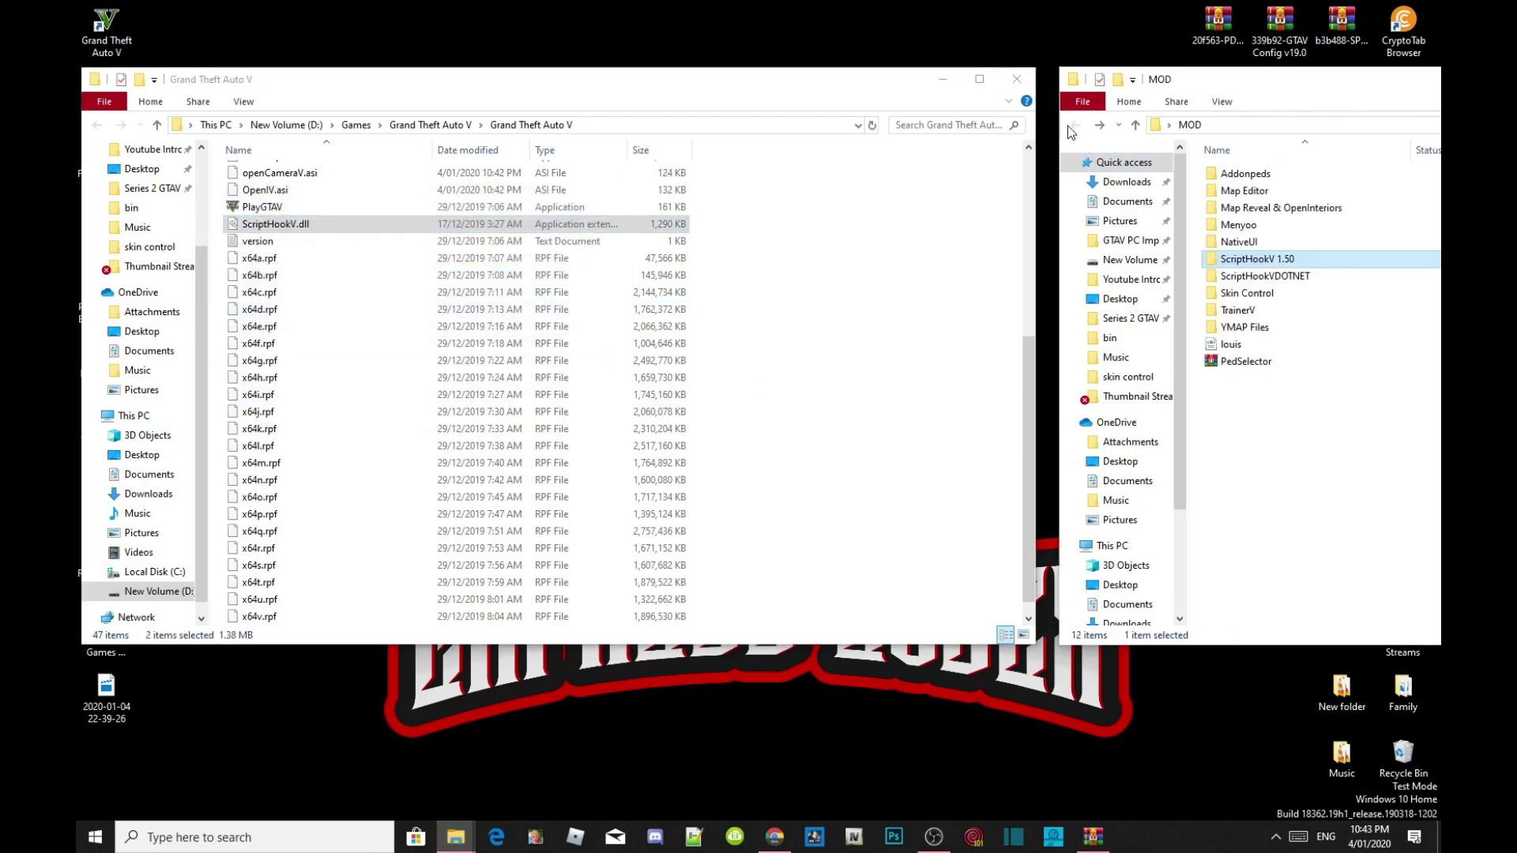
double_click(1260, 279)
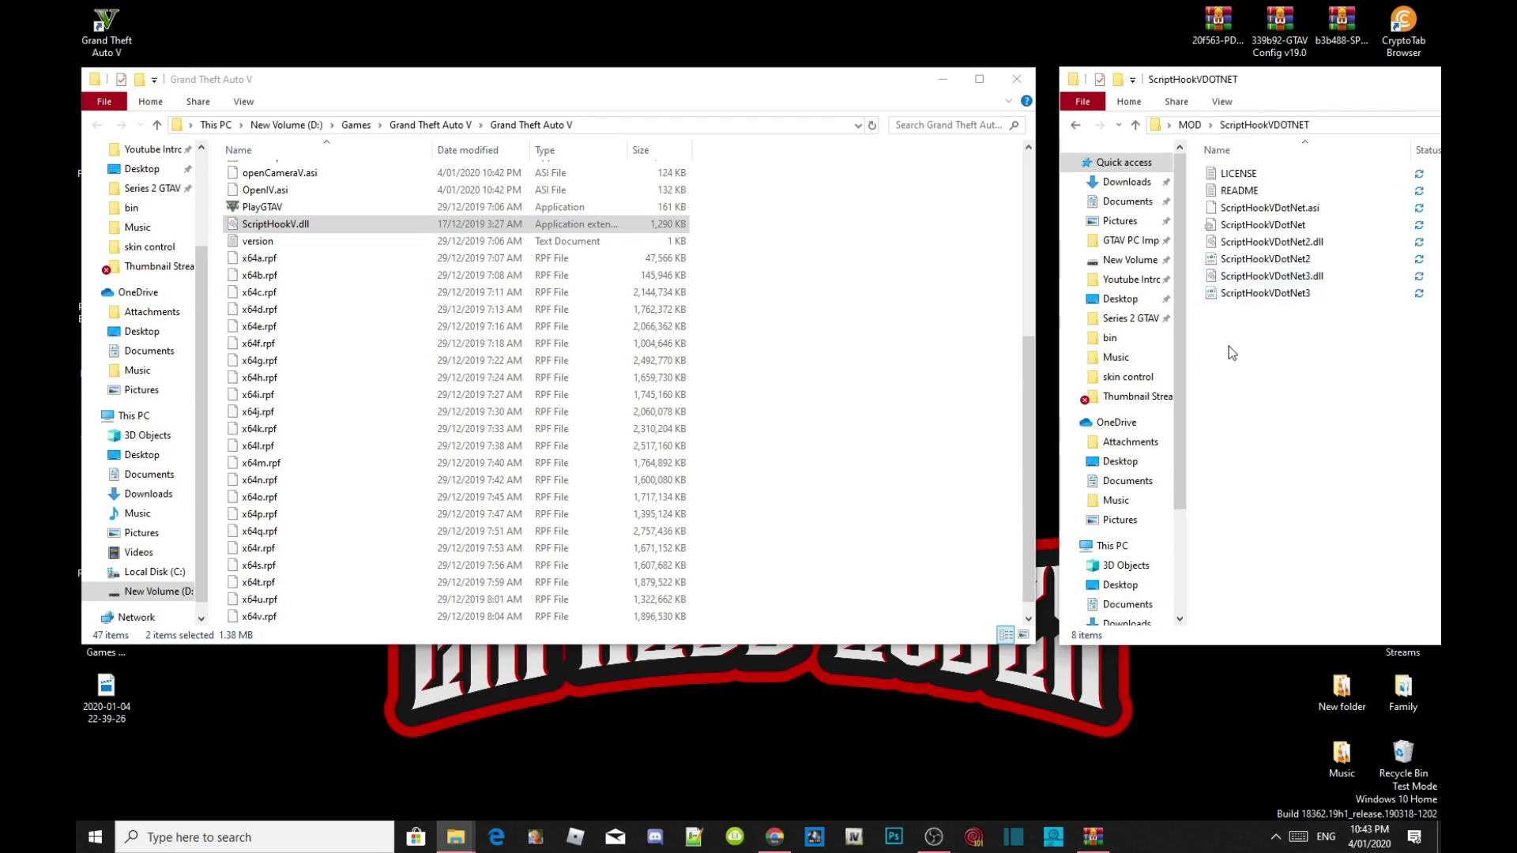
drag(1277, 271, 1285, 207)
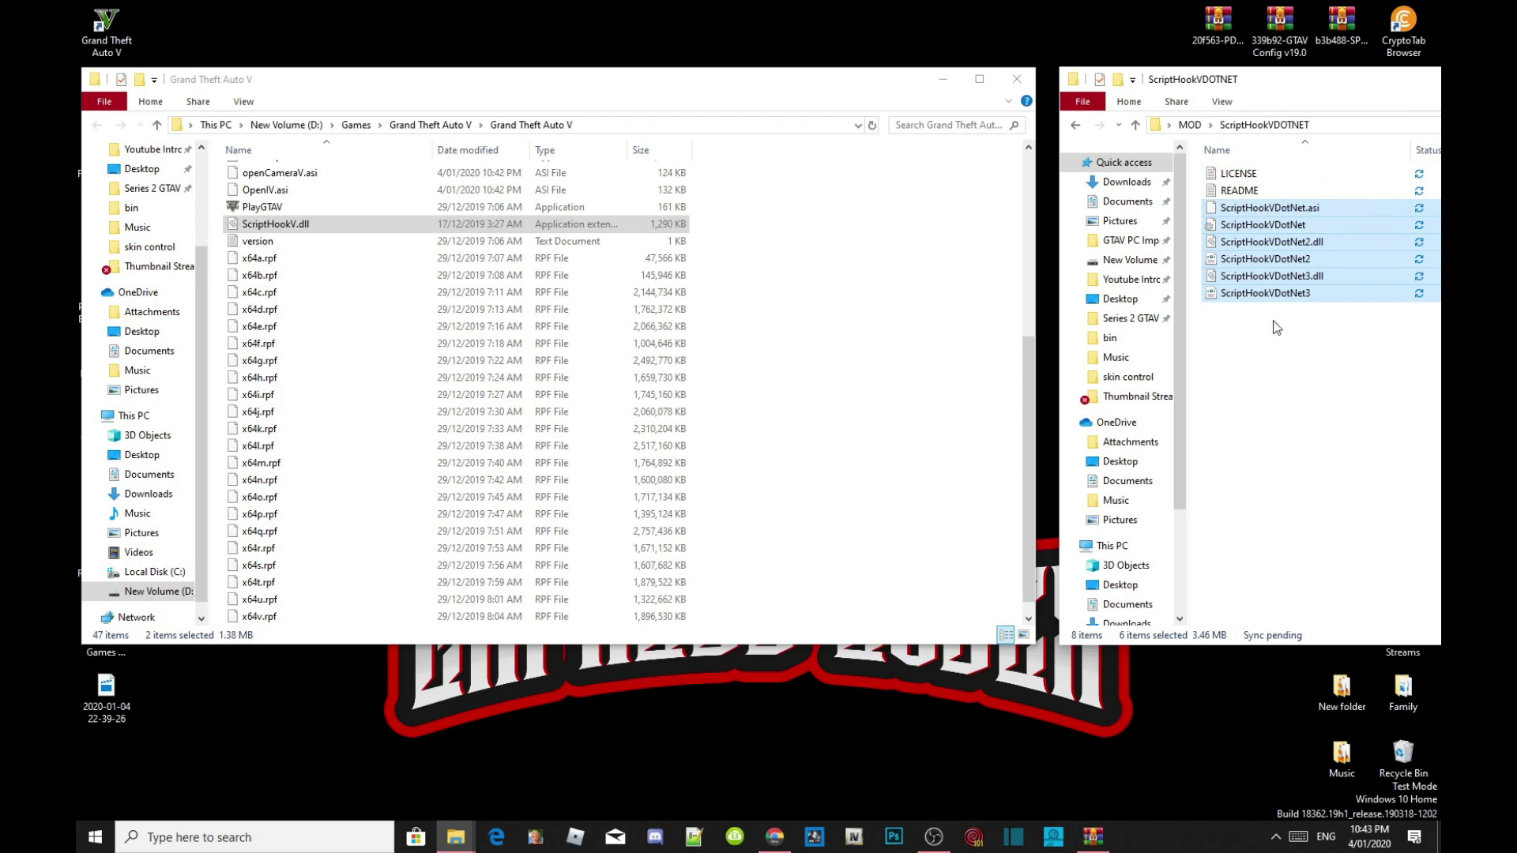
ctrl+click(1280, 301)
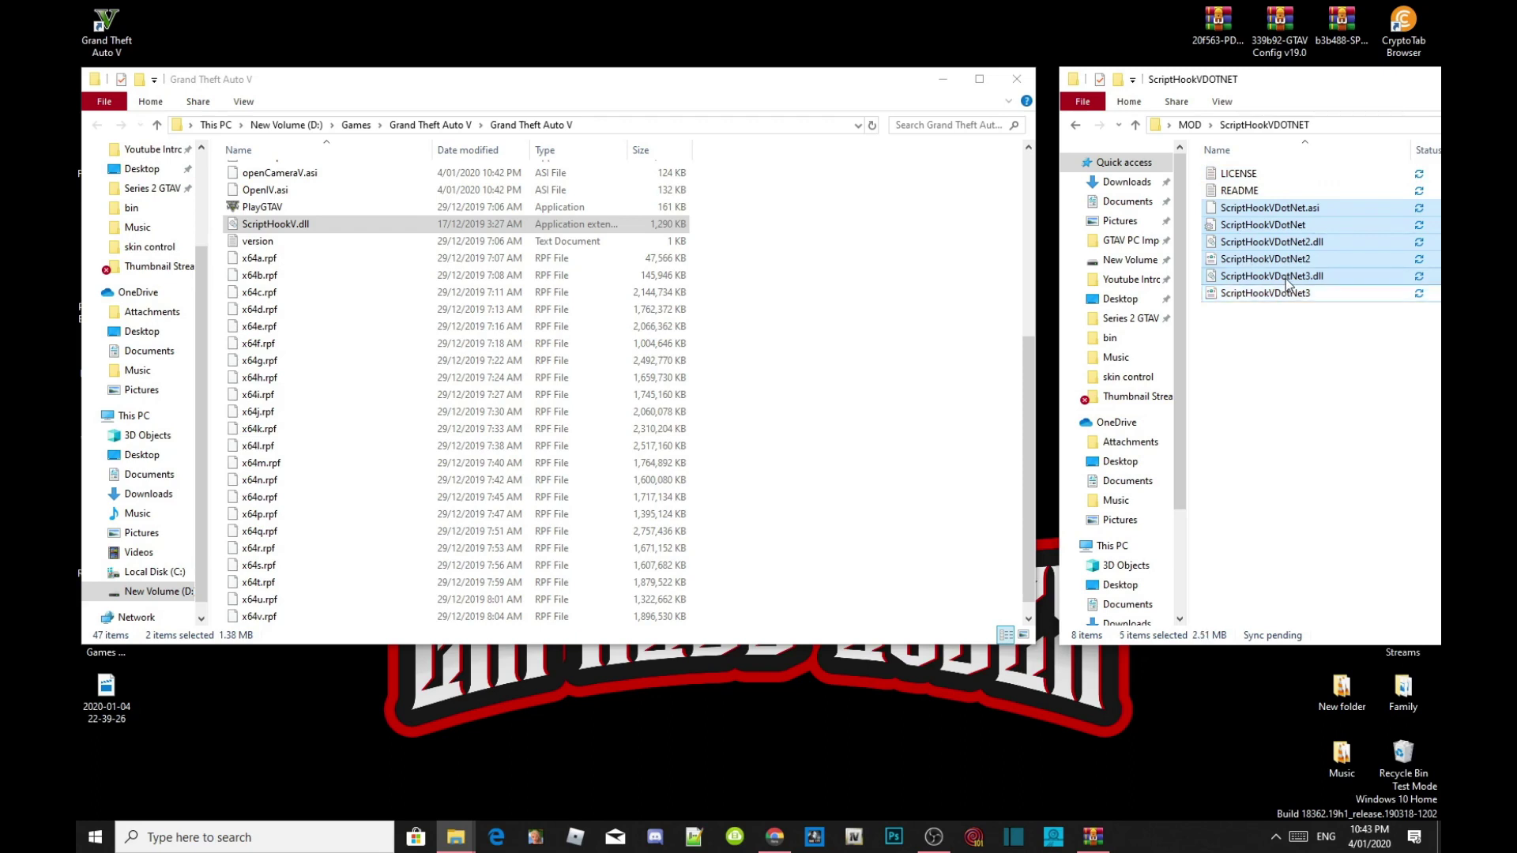
ctrl+click(1276, 276)
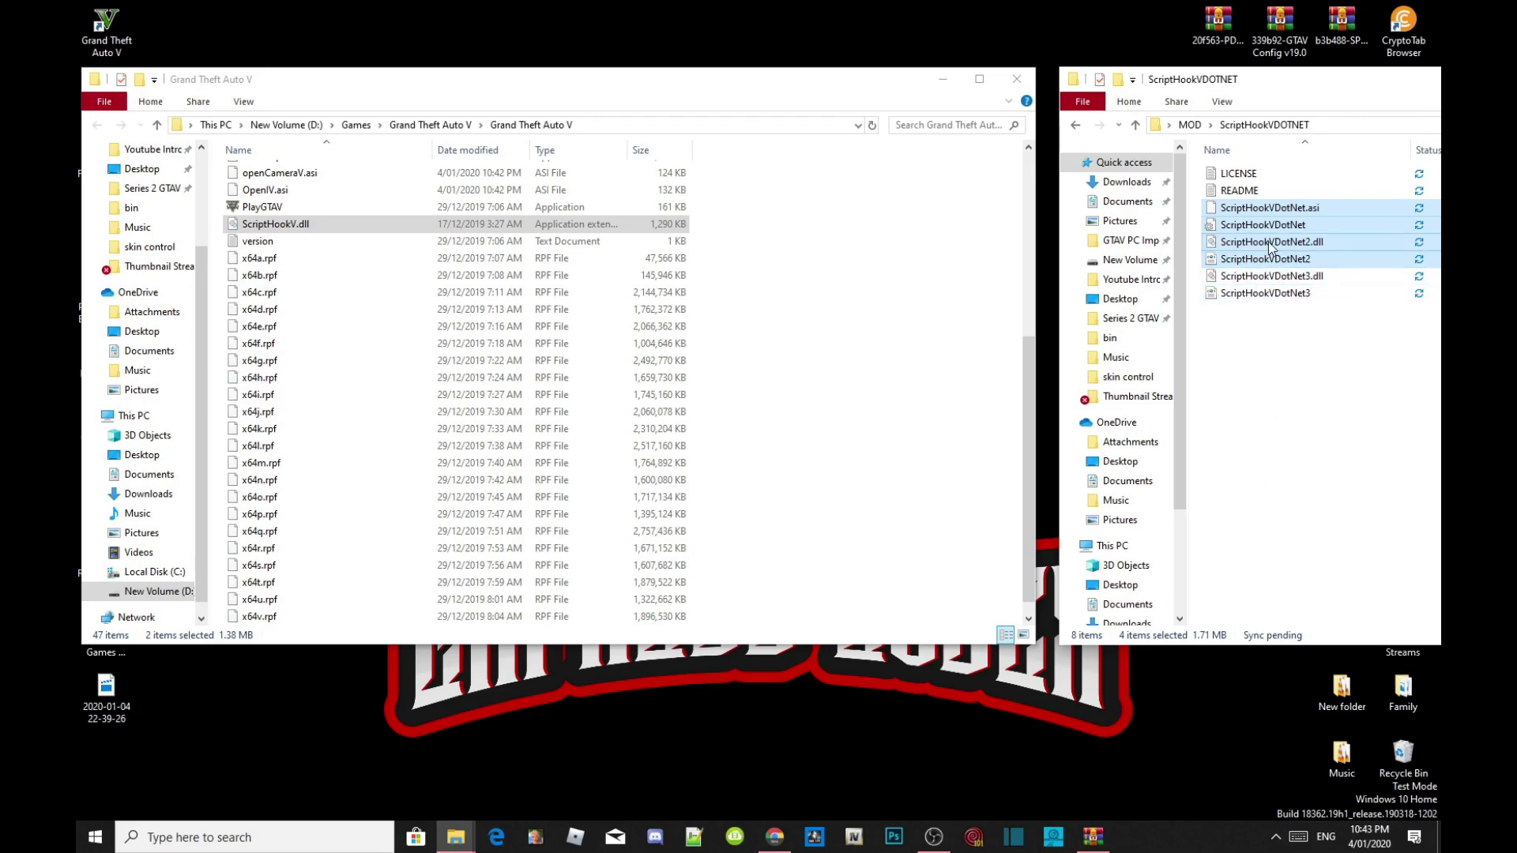
drag(1269, 247, 871, 440)
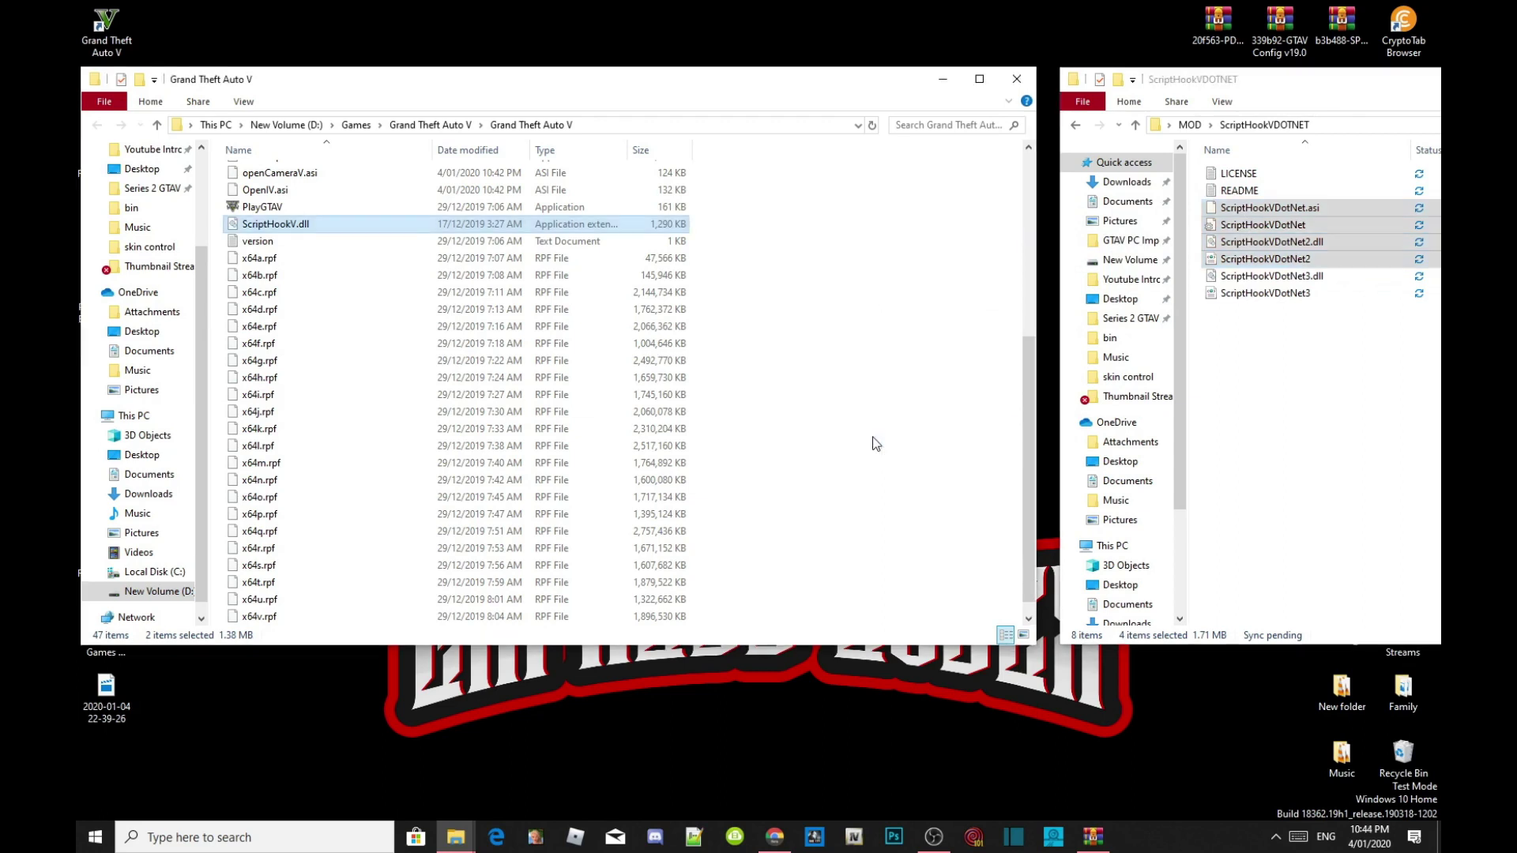
click(1075, 126)
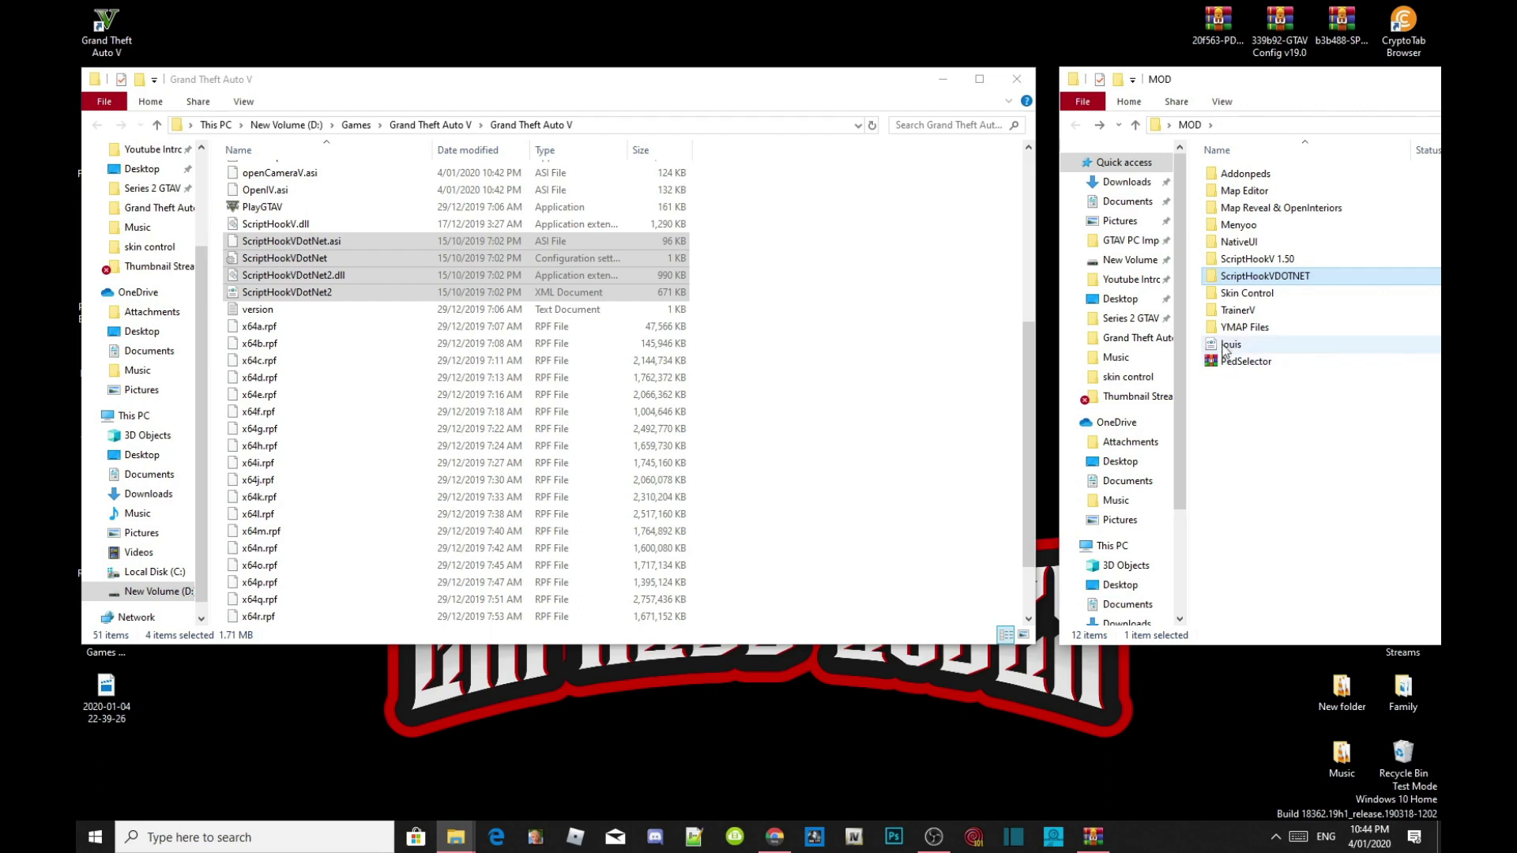
Copy TrainerV.asi and trainerv from MOD\TrainerV into the game folder, then return to MOD
double_click(1240, 315)
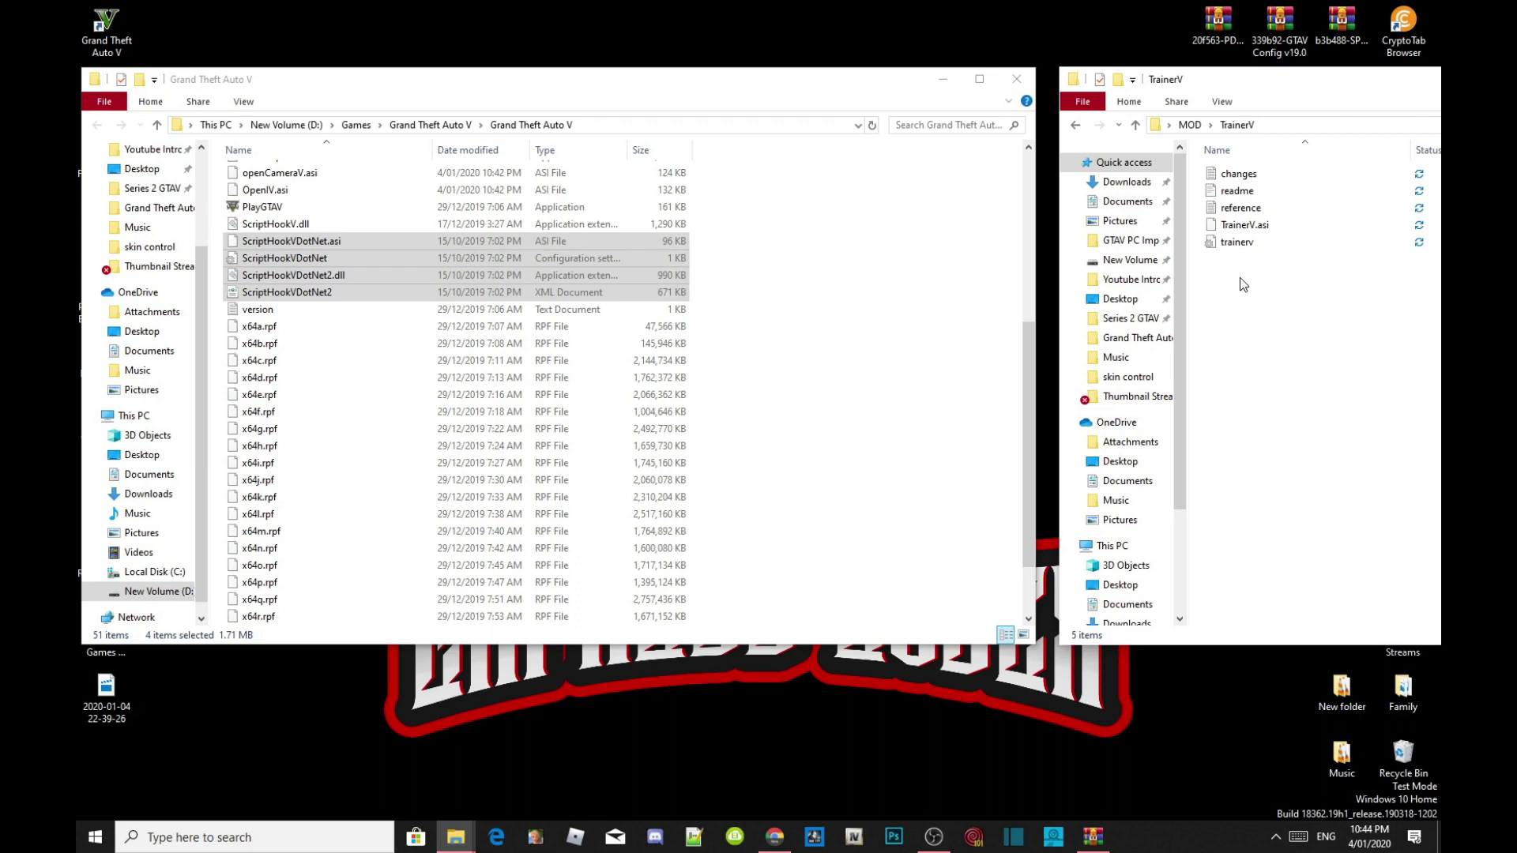
click(1236, 229)
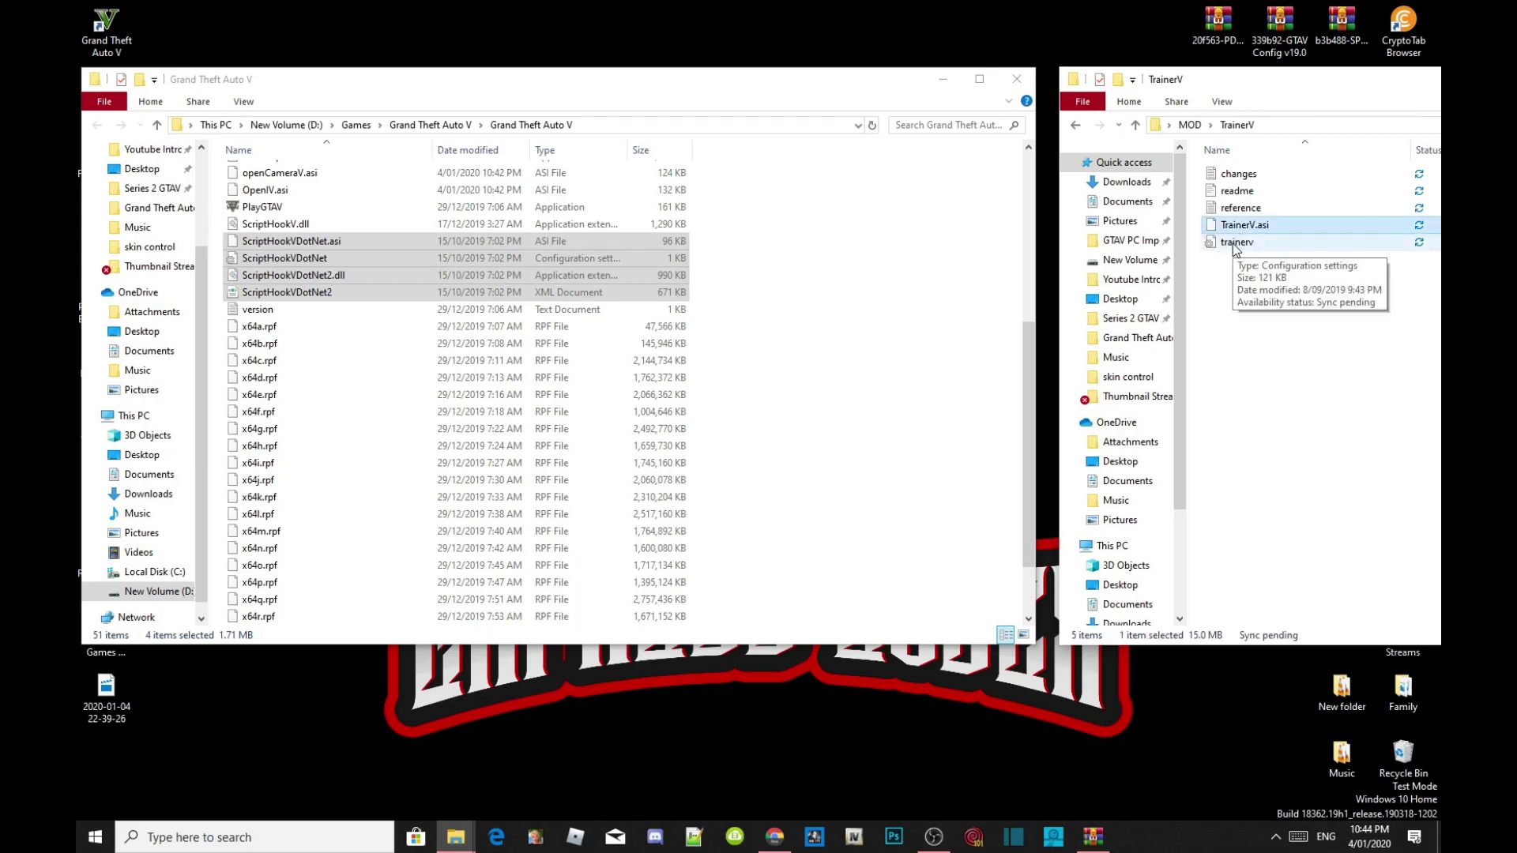
ctrl+click(1238, 245)
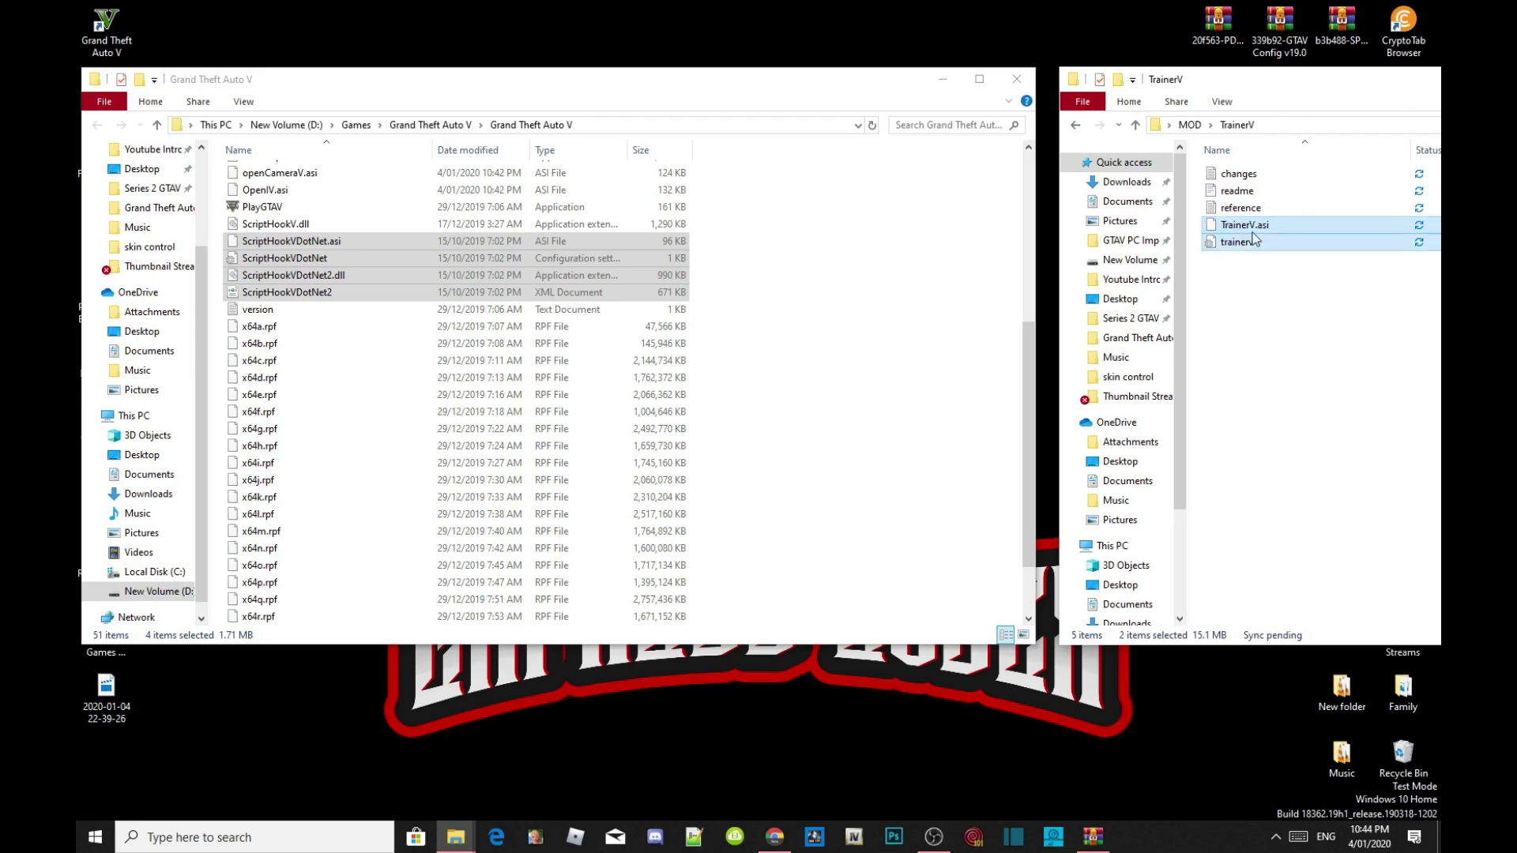
drag(1254, 239, 820, 477)
click(1076, 125)
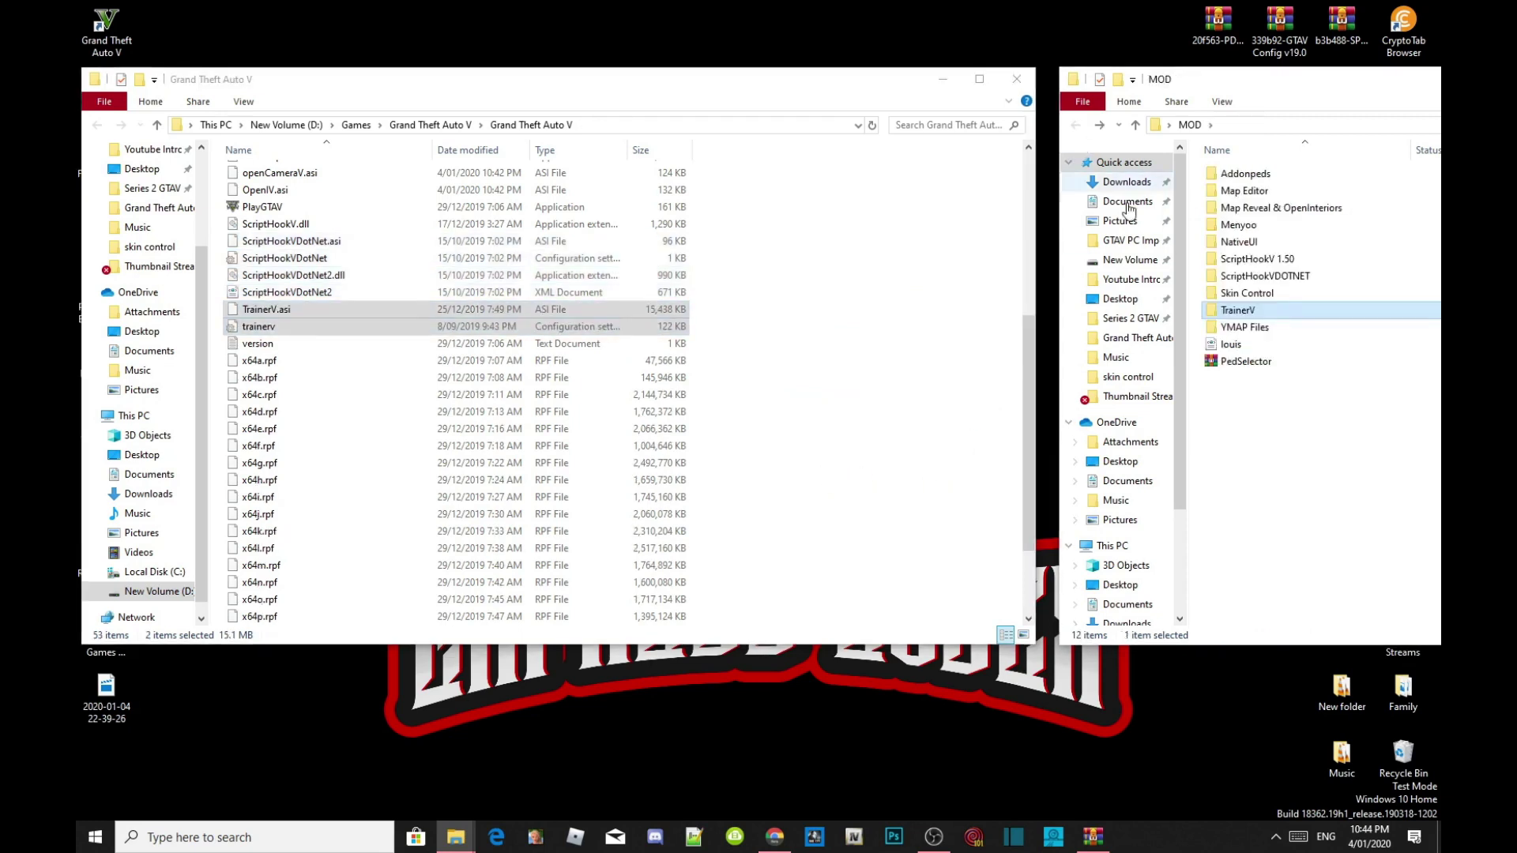
click(1267, 452)
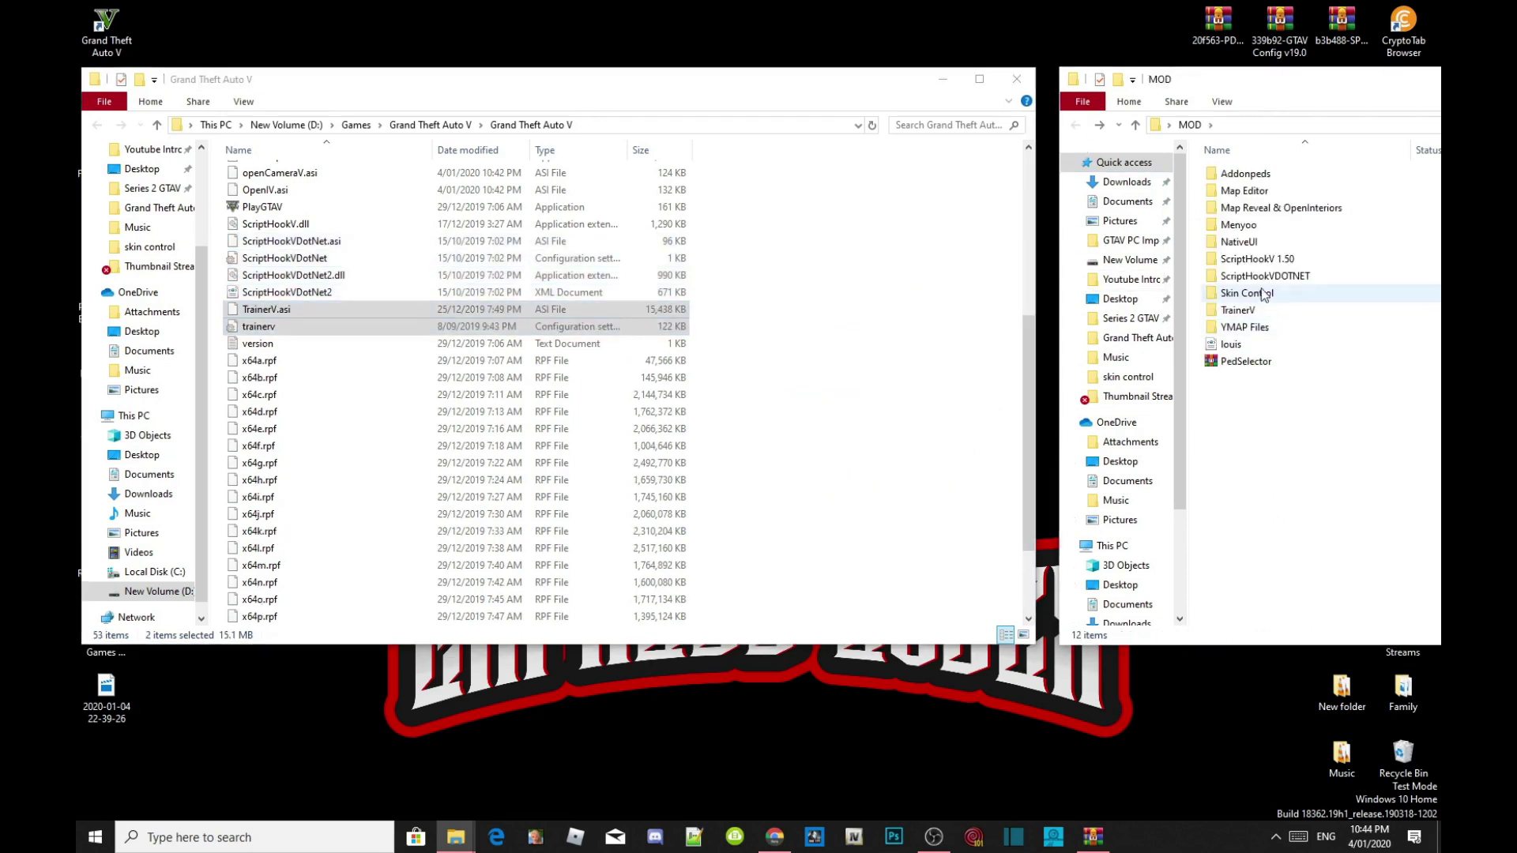
Copy menyooStuff and Menyoo.asi from MOD\Menyoo into the game folder, then go back to MOD
double_click(1239, 227)
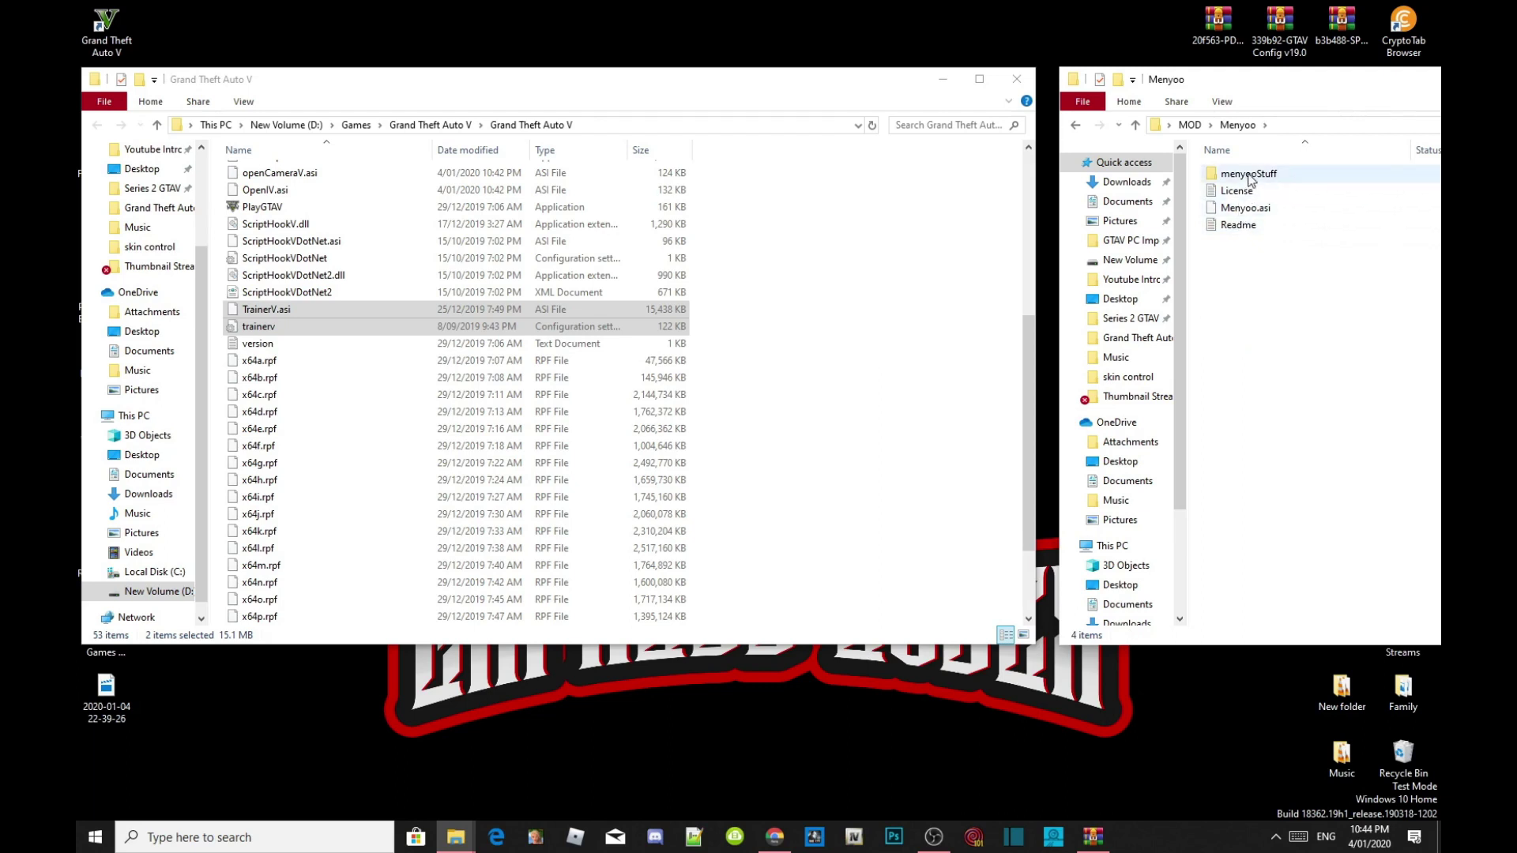
click(1250, 180)
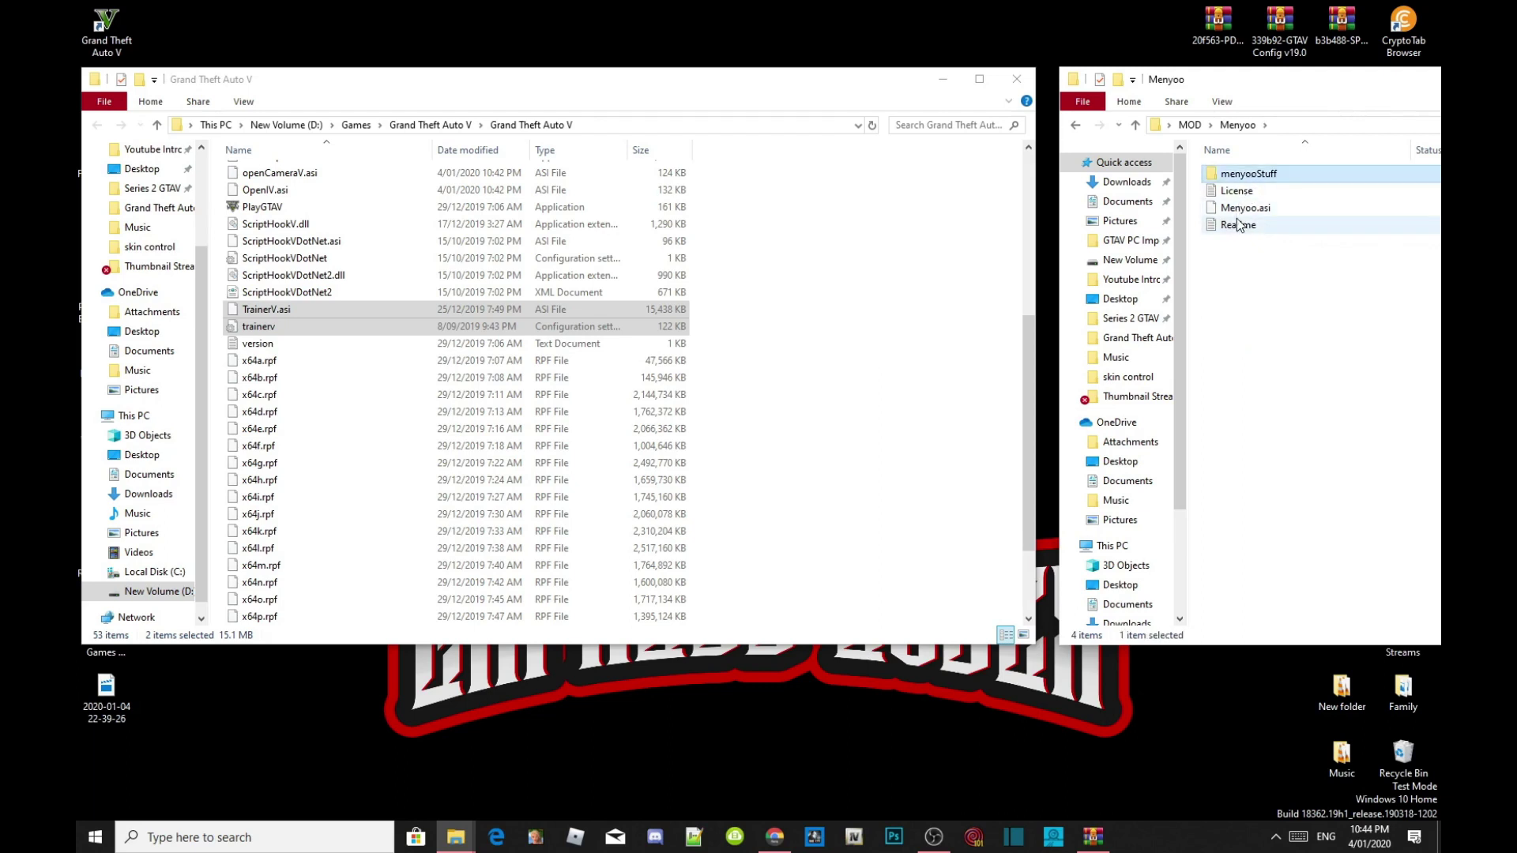
ctrl+click(1242, 211)
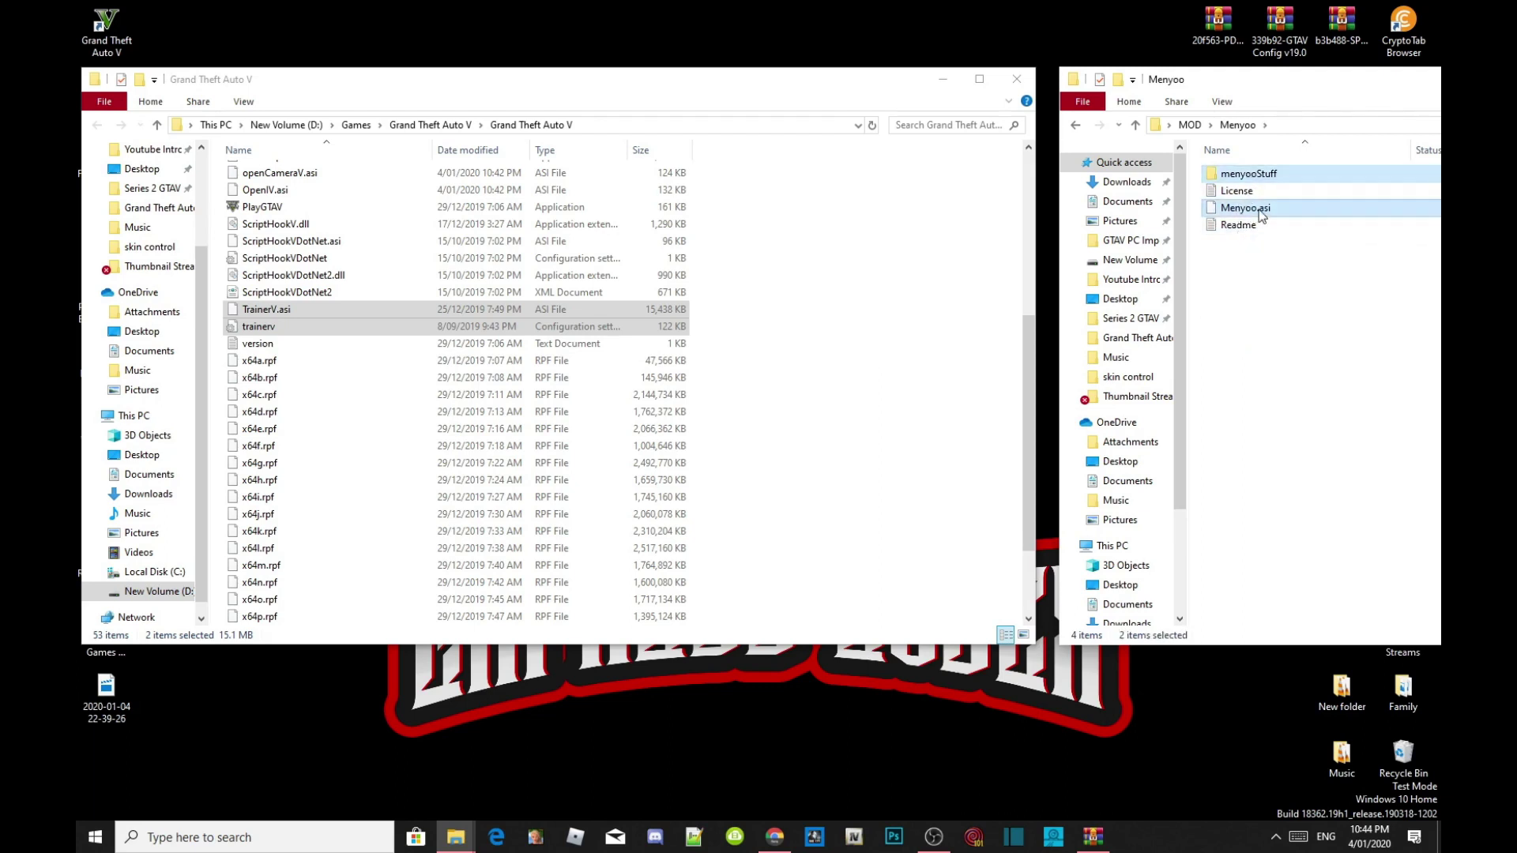
drag(1261, 212, 812, 431)
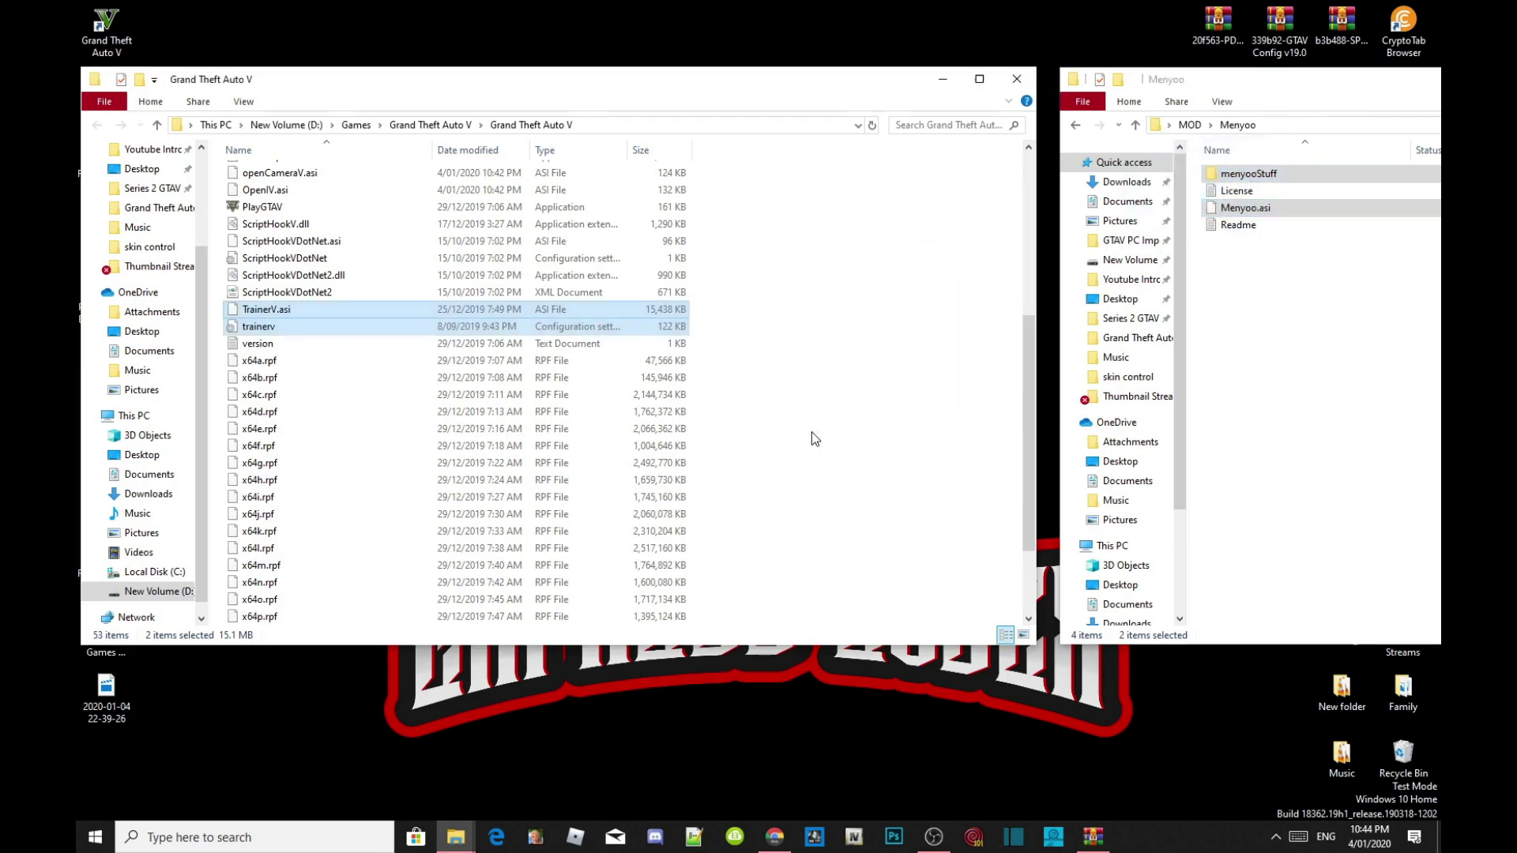
click(1068, 123)
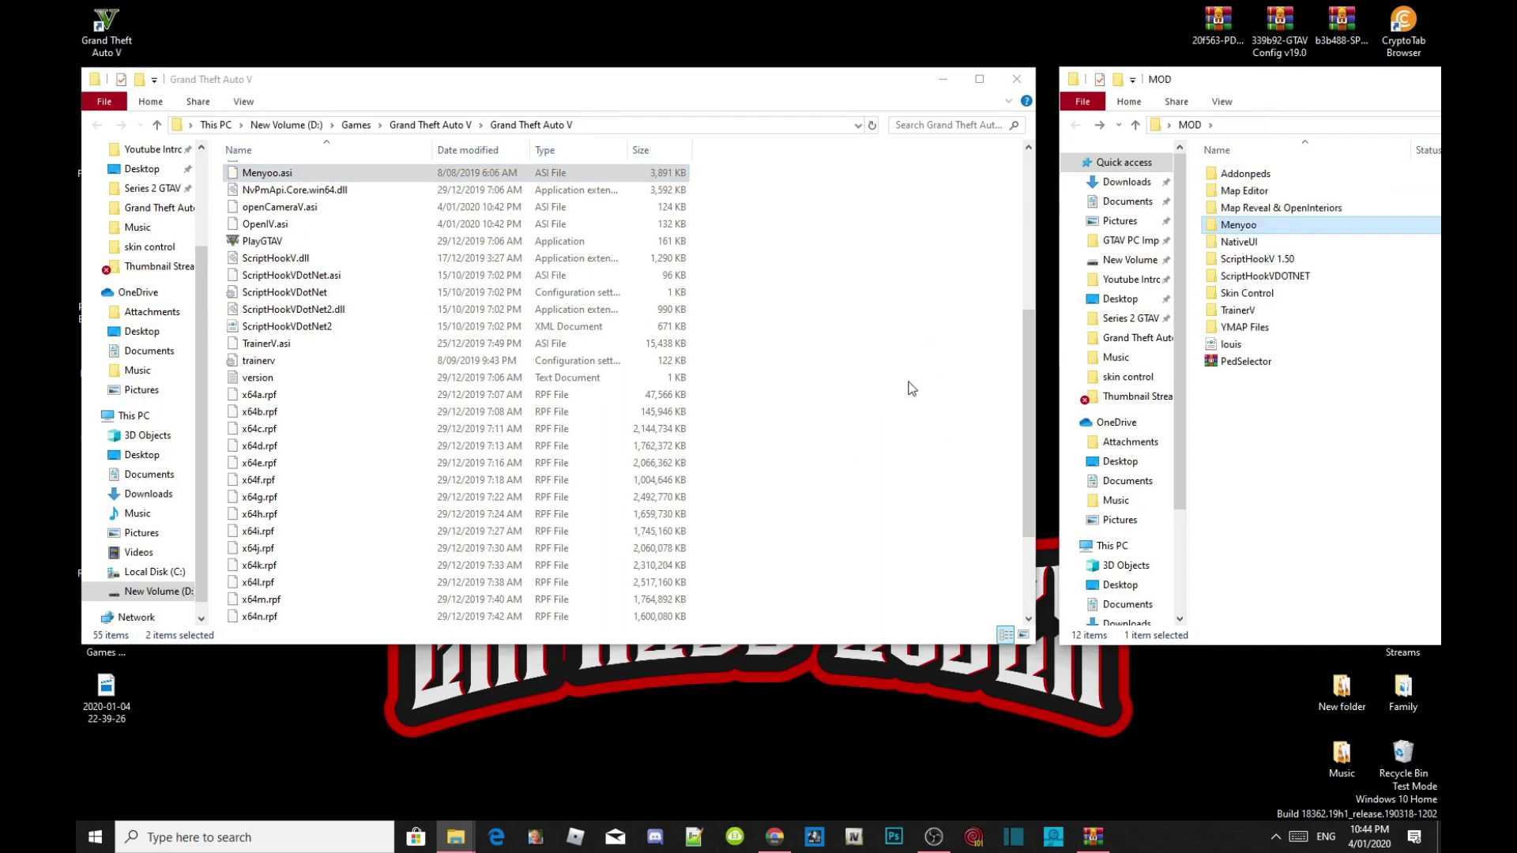
Refresh the Grand Theft Auto V folder, create a folder named 'scripts', and open it
right_click(840, 359)
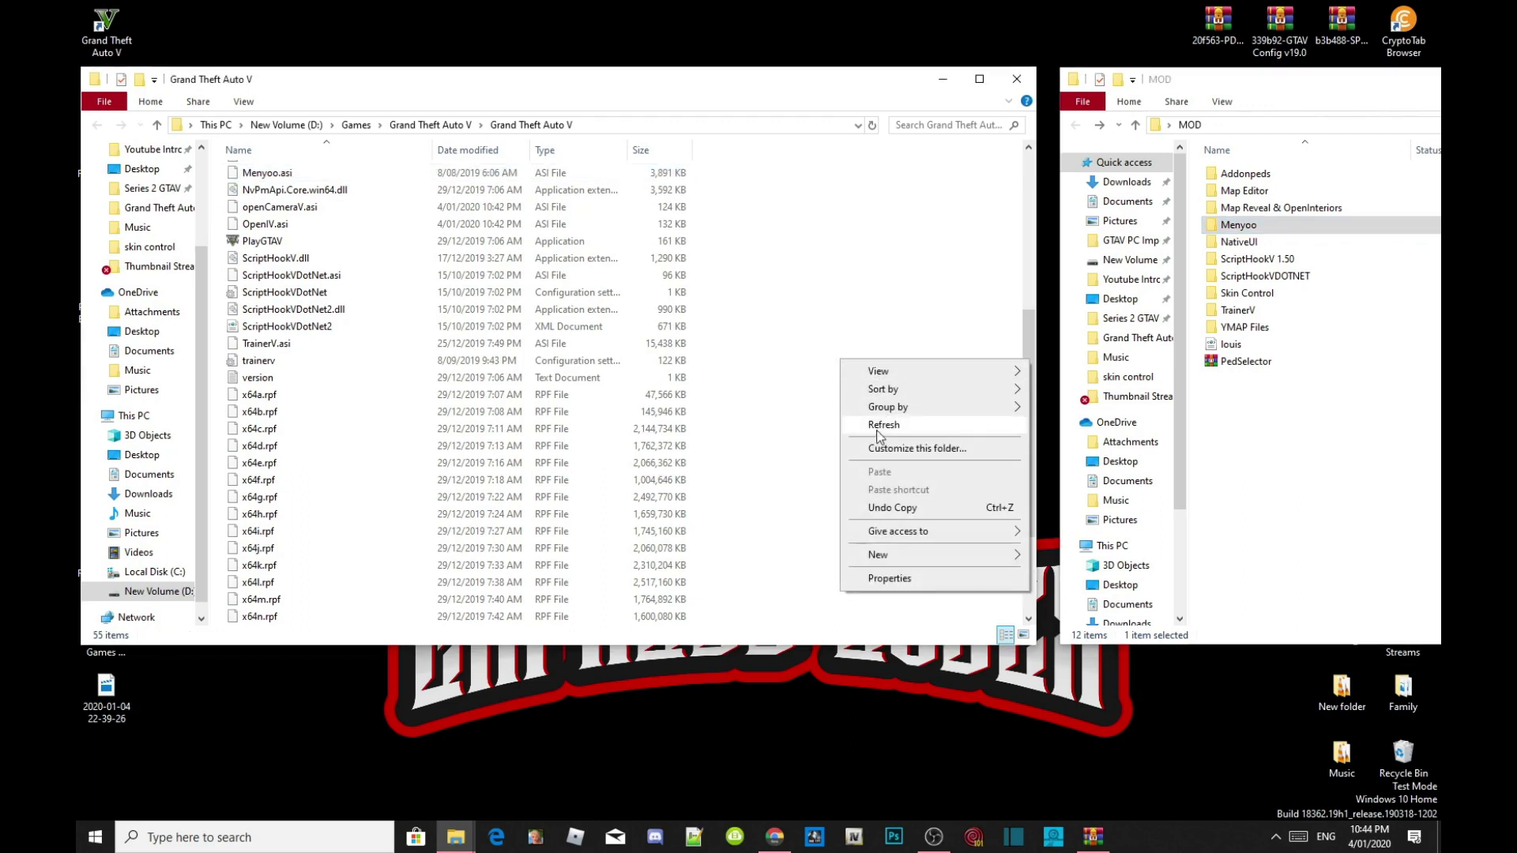
click(882, 427)
right_click(857, 360)
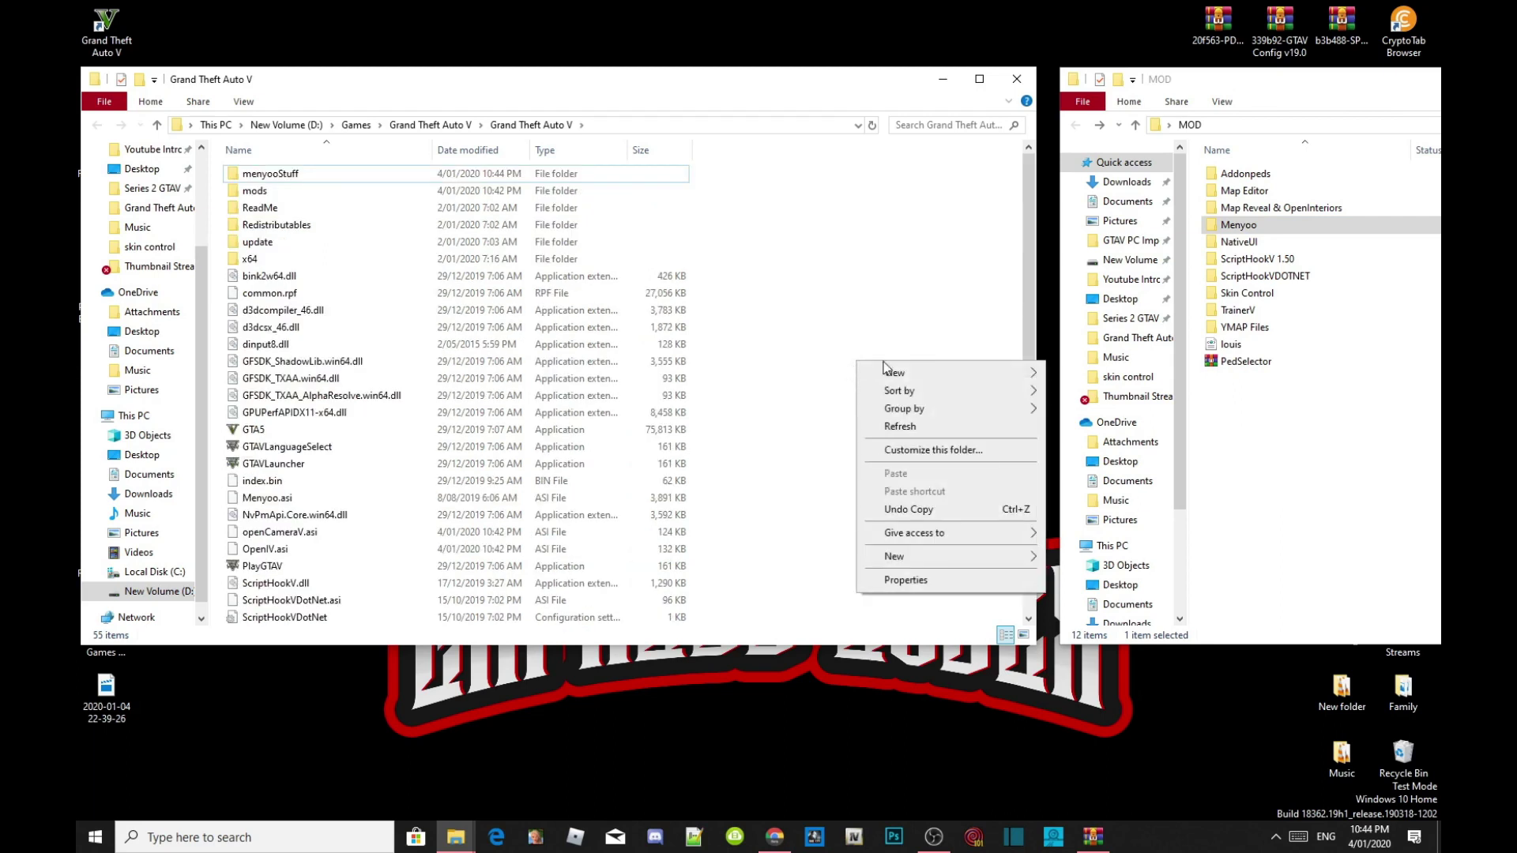
mouse_move(889, 557)
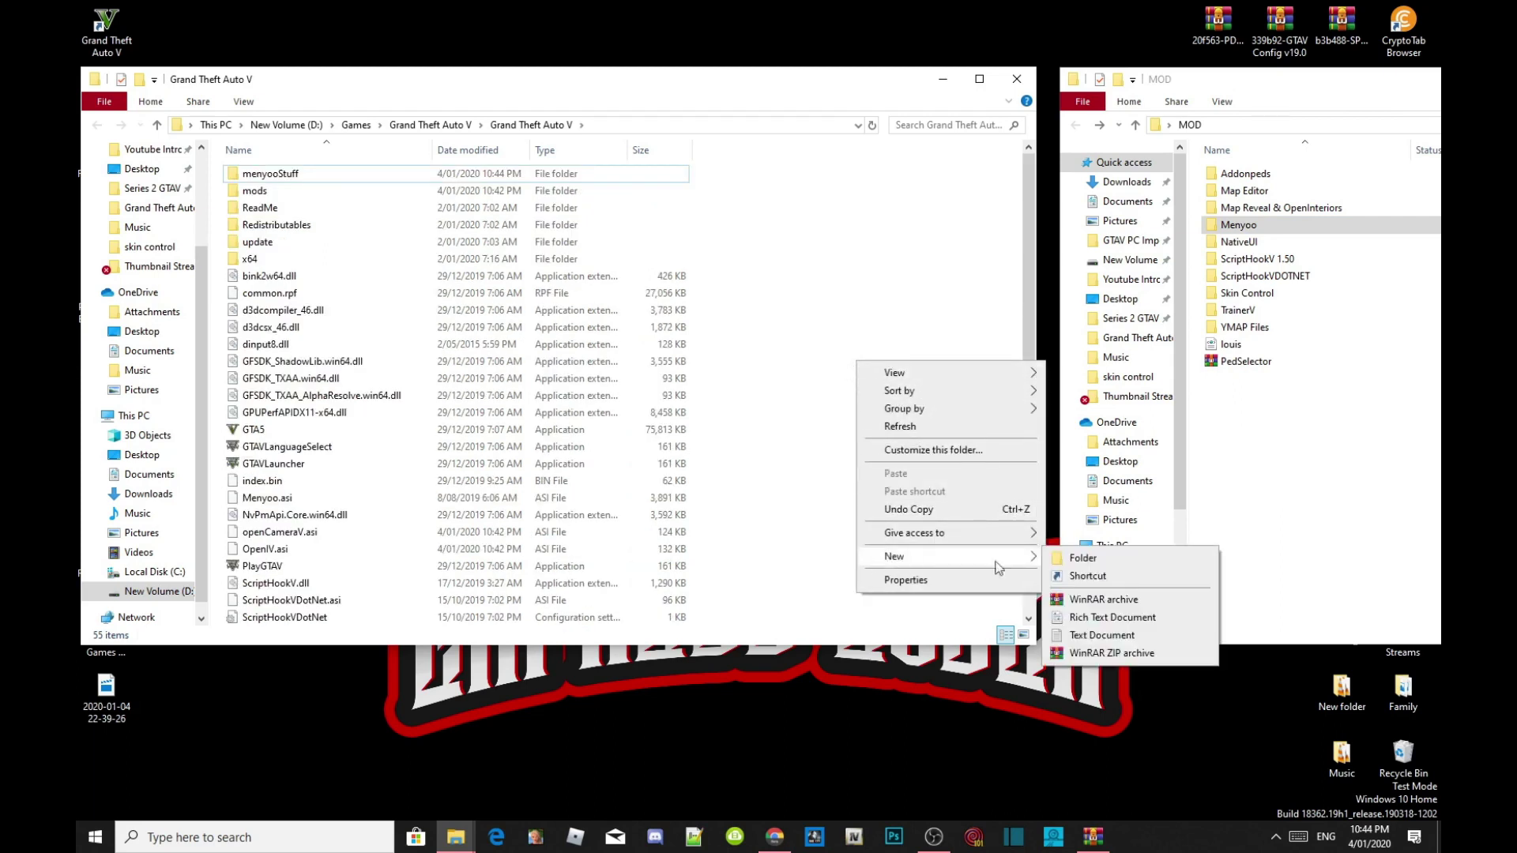
click(1102, 559)
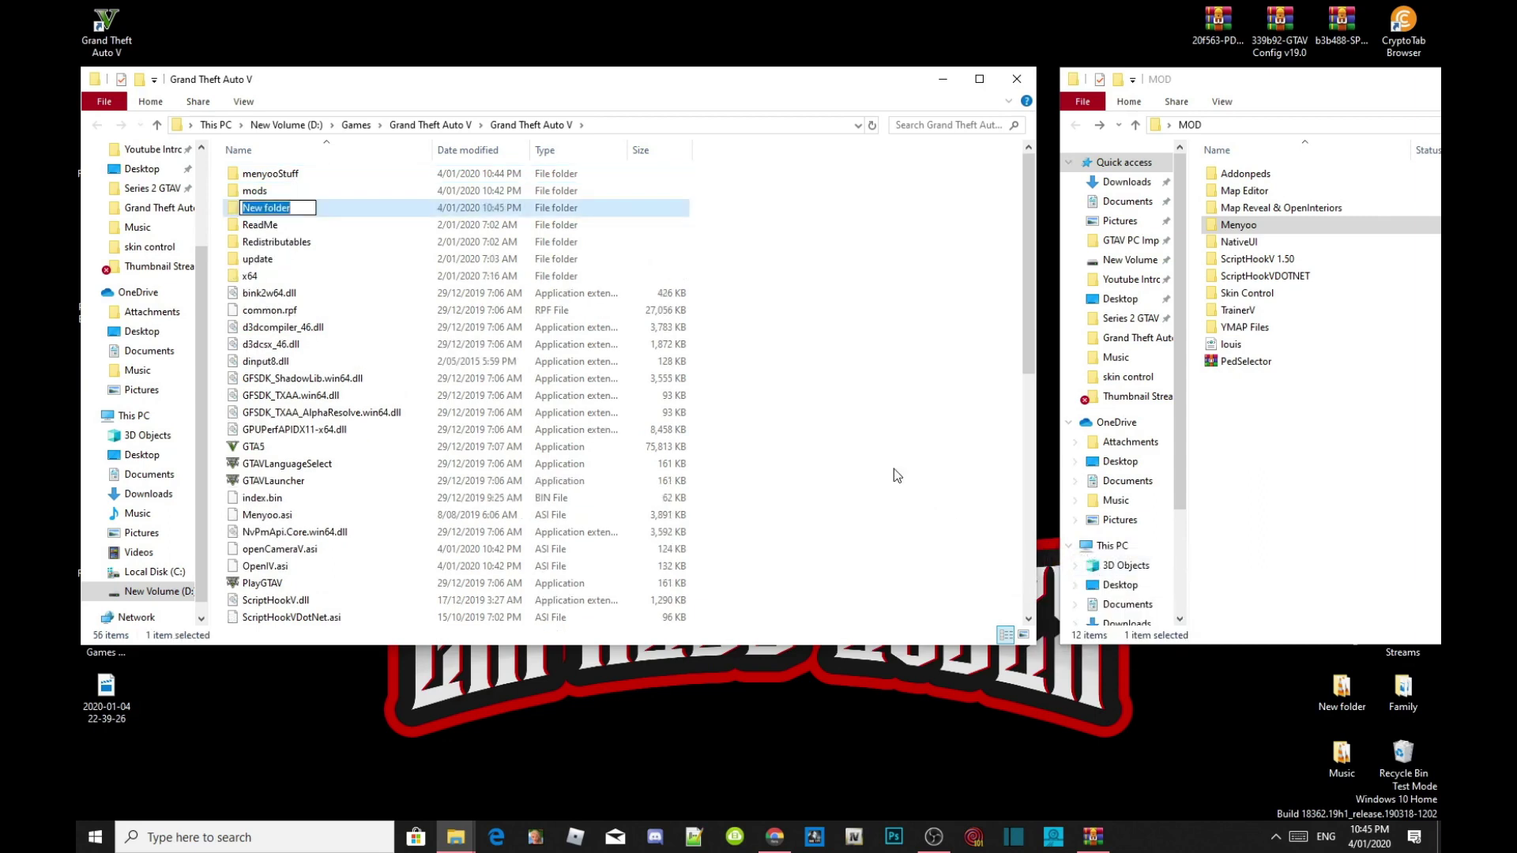
text(scripts)
key(Return)
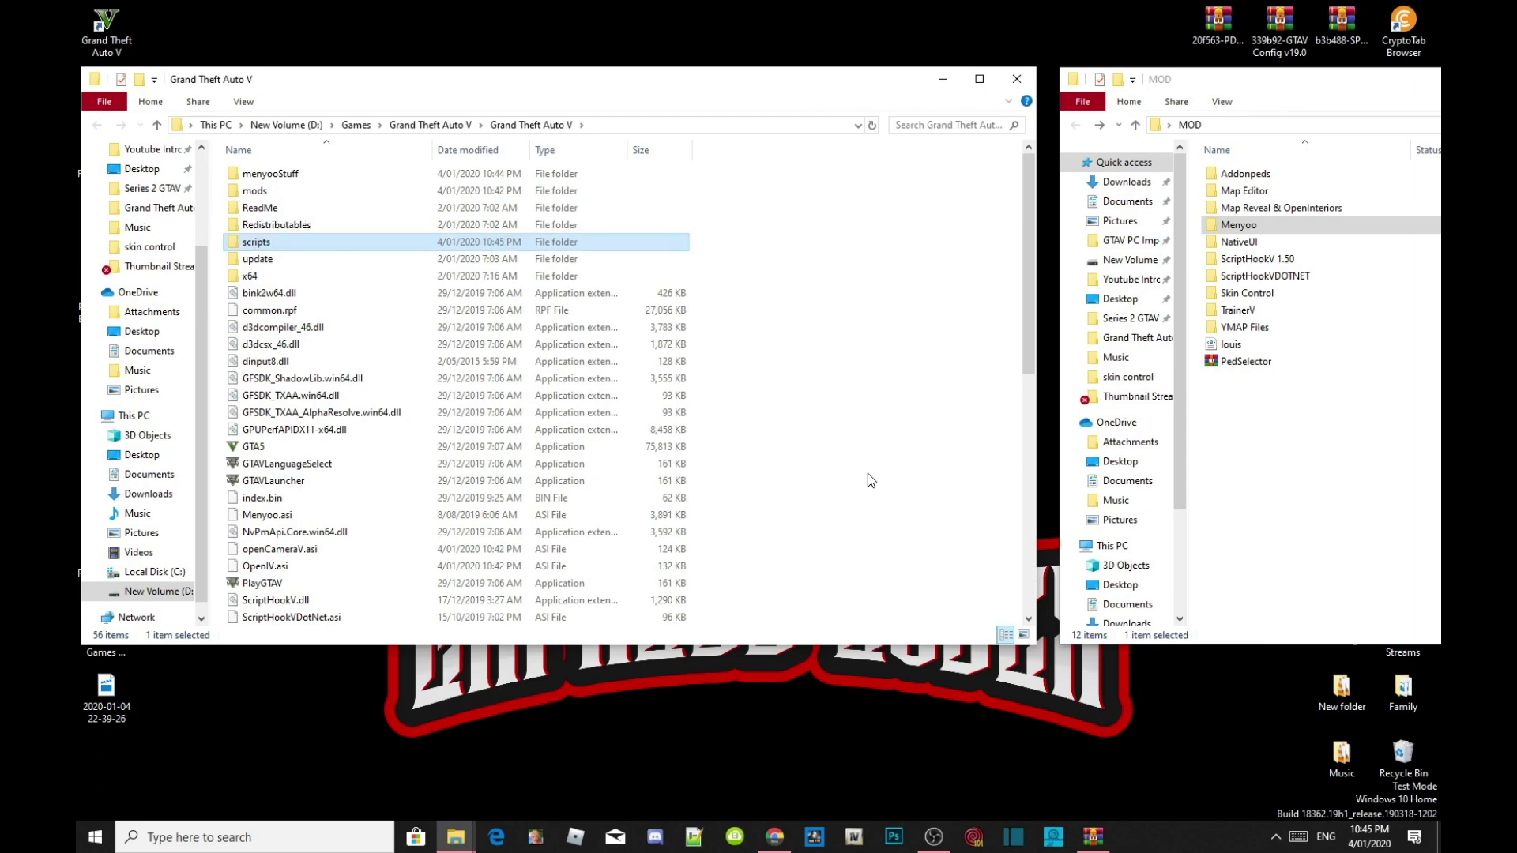
key(Return)
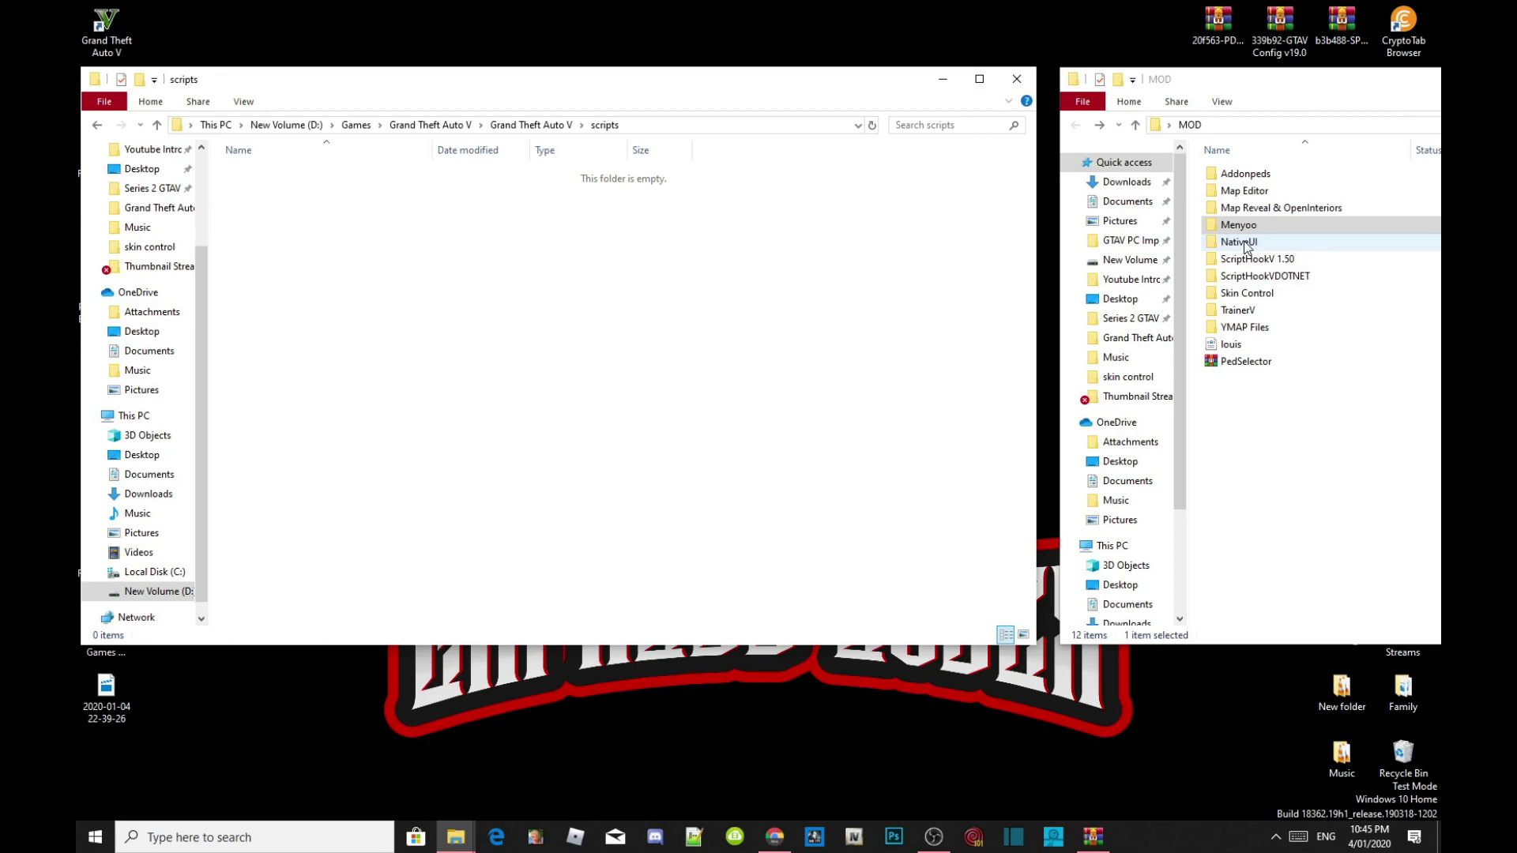
Copy NativeUI.dll from MOD\NativeUI\1.9.1 into the scripts folder
double_click(1243, 243)
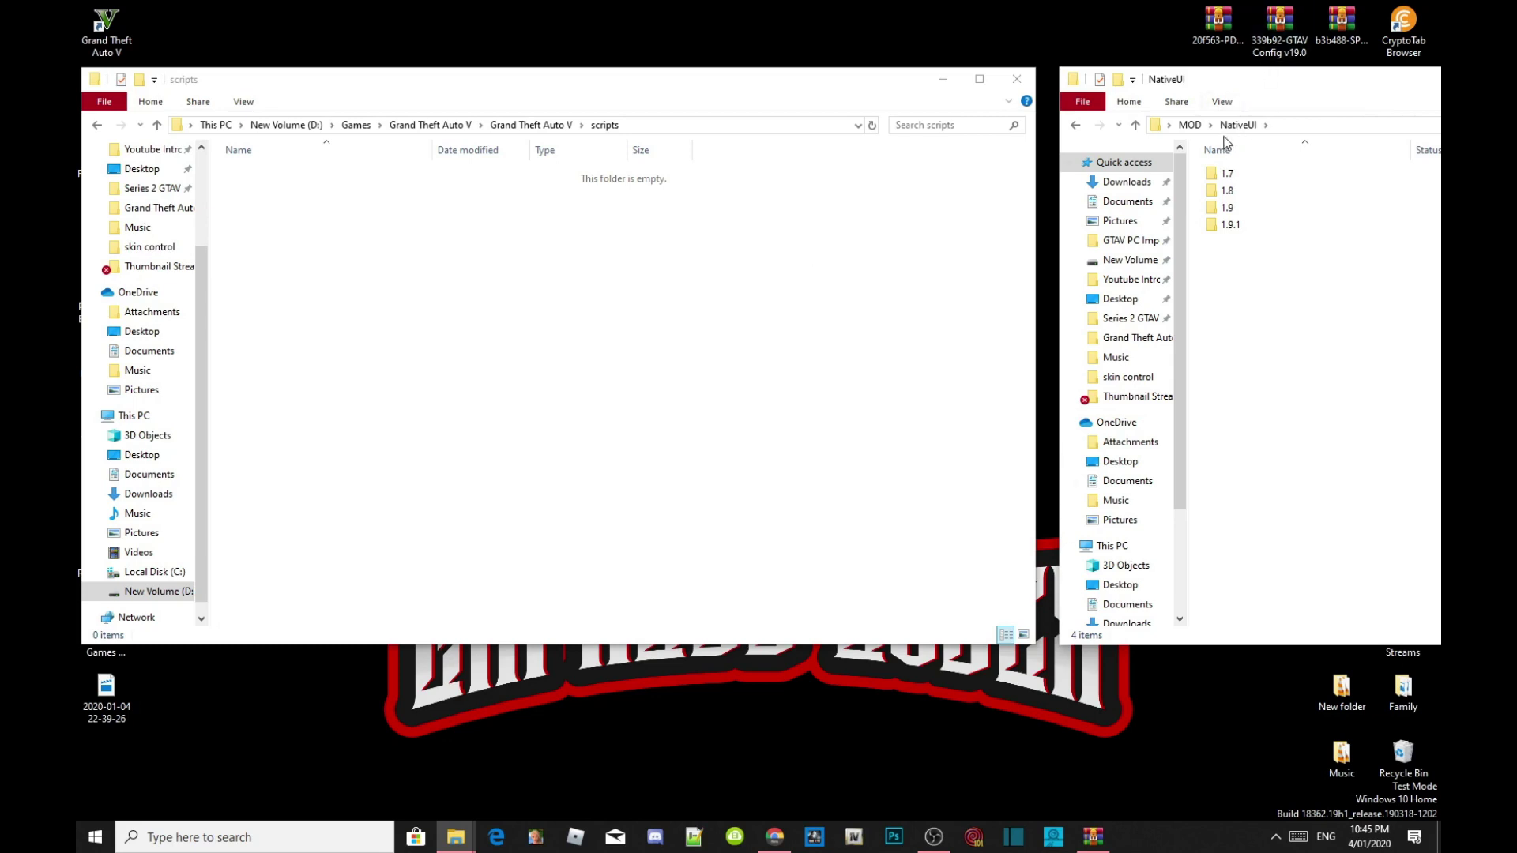
double_click(1229, 228)
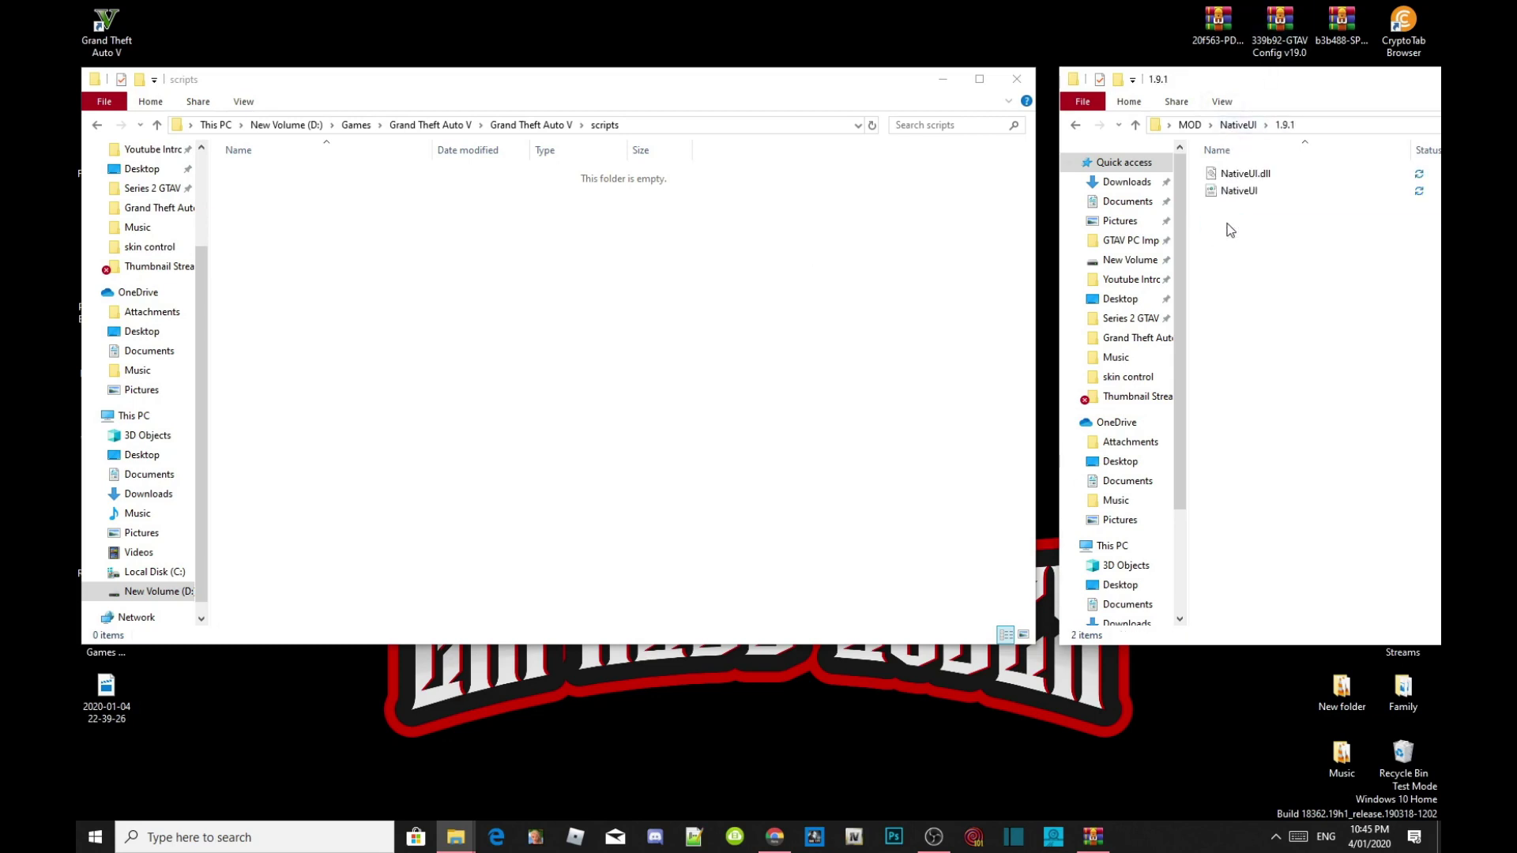
click(1253, 178)
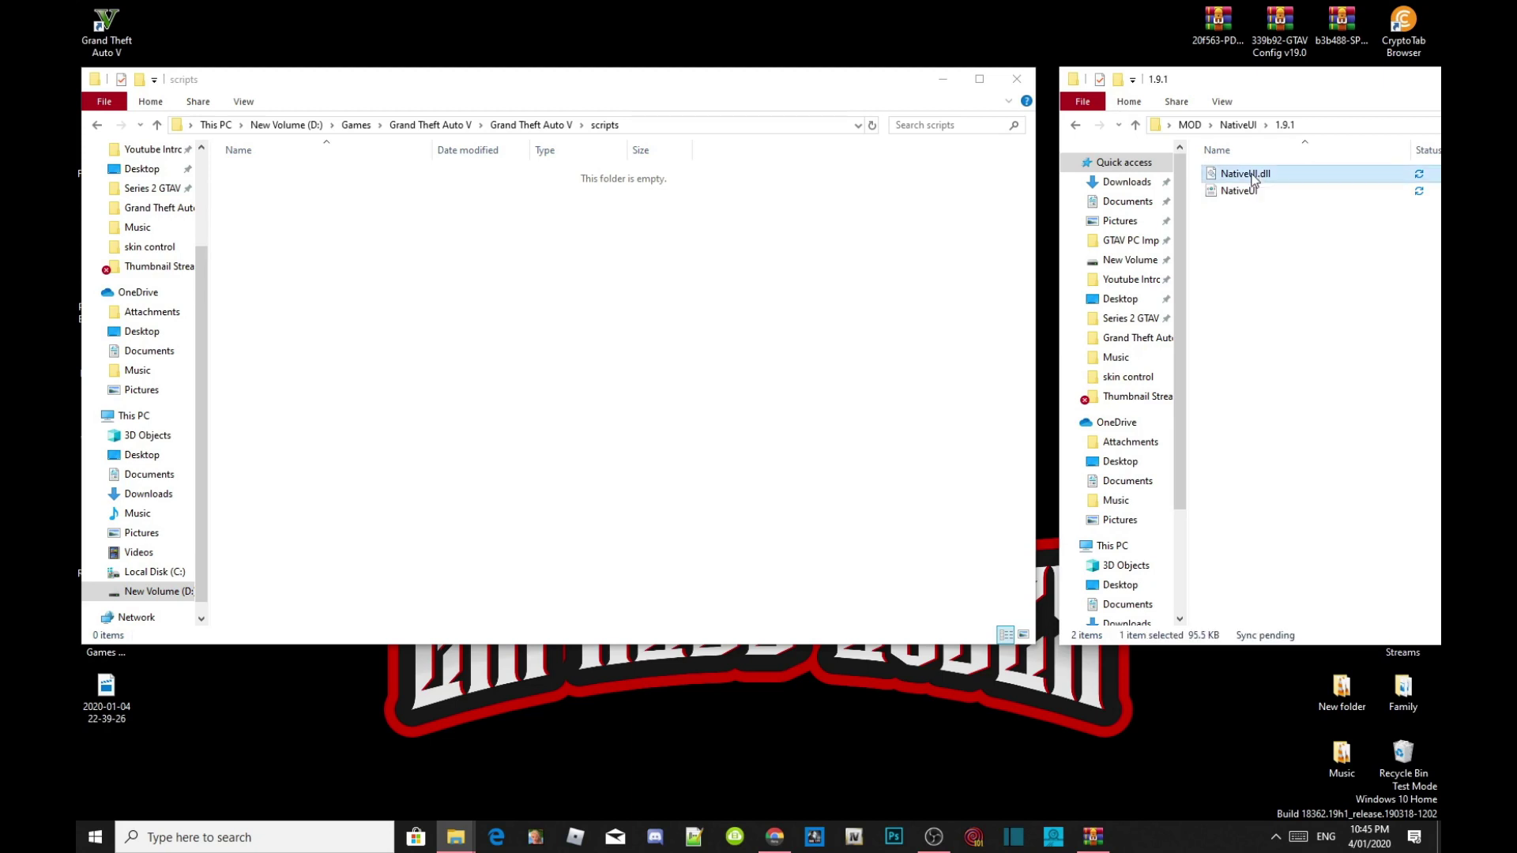
drag(1253, 178, 574, 286)
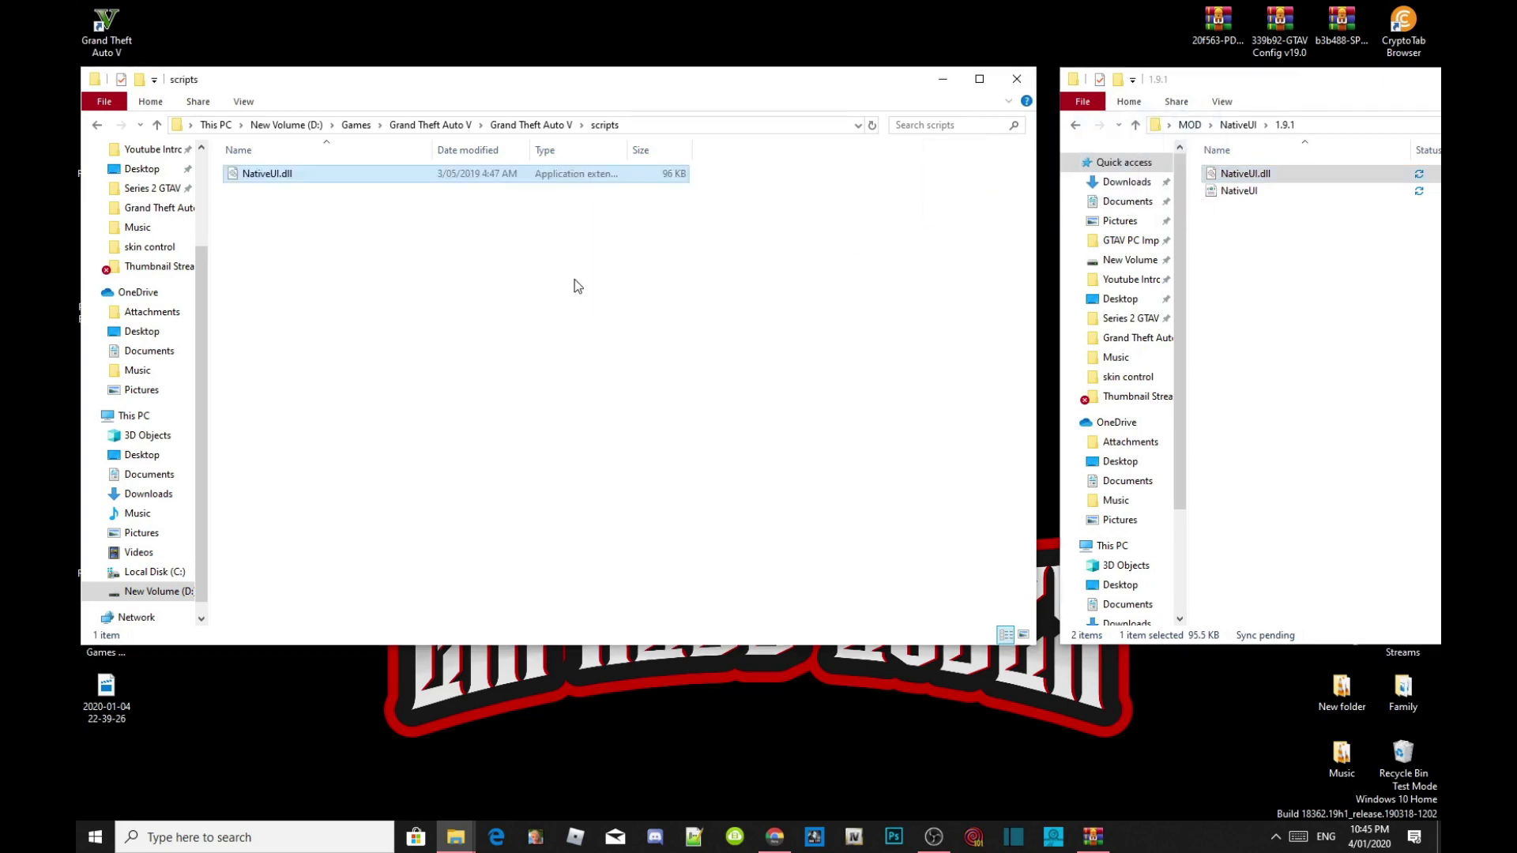
Return the MOD window to the MOD folder, move it aside and close it
click(1077, 125)
click(1077, 125)
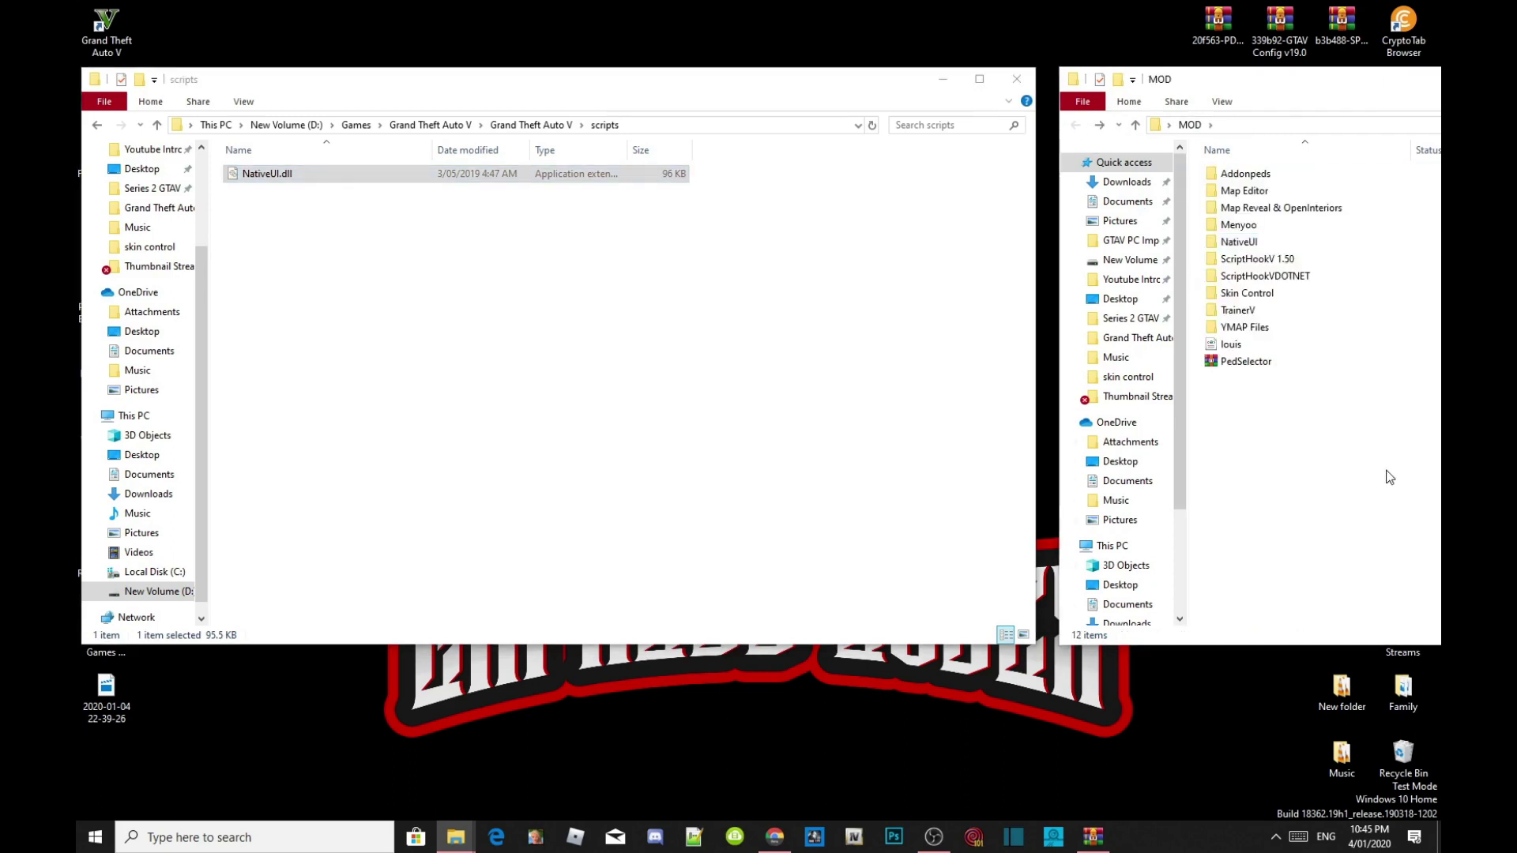
drag(1359, 85, 619, 142)
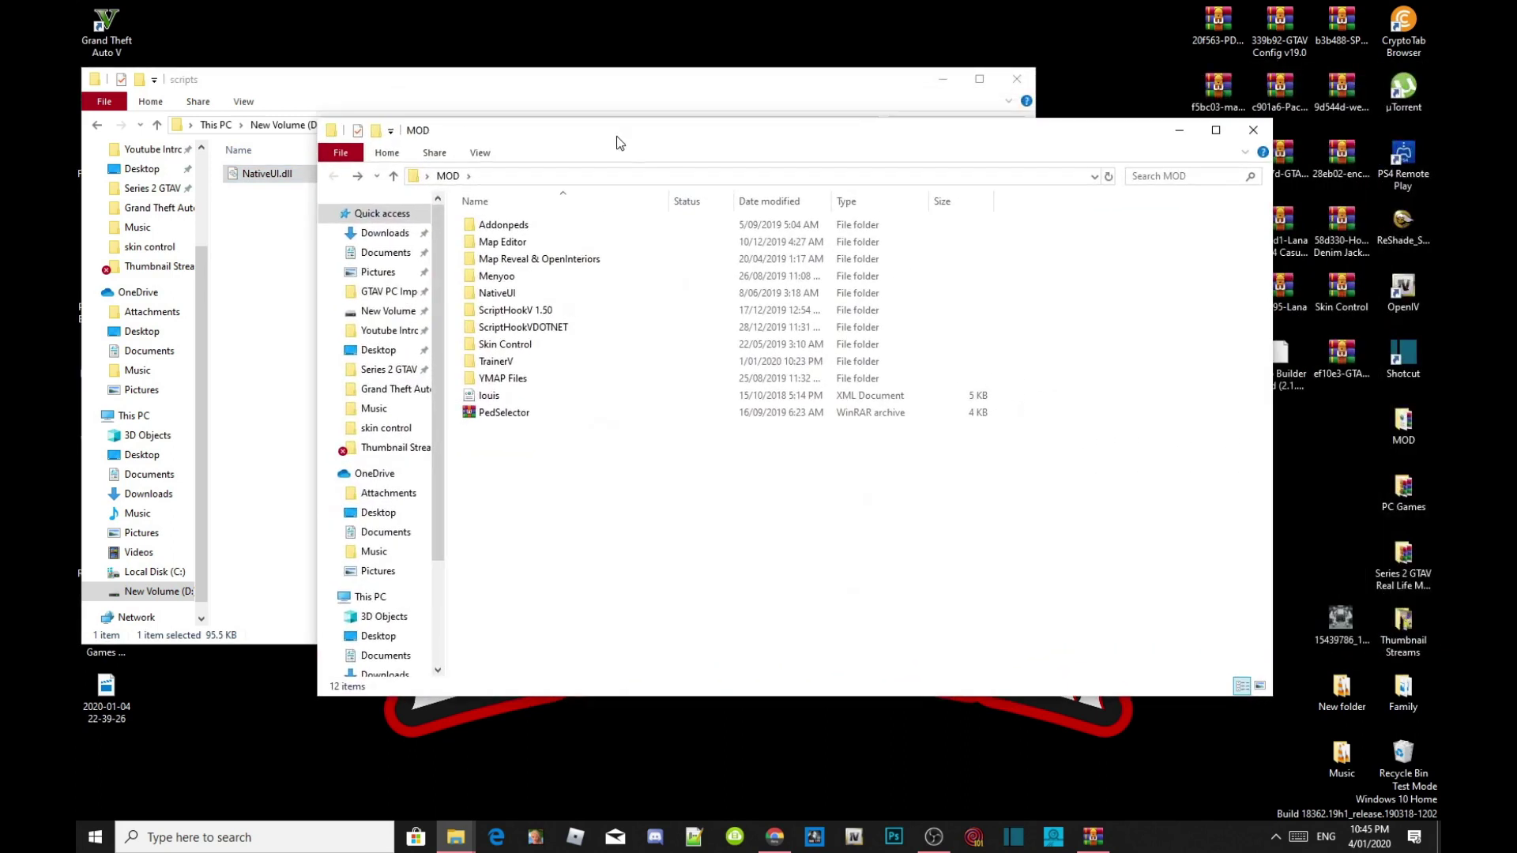
click(1254, 131)
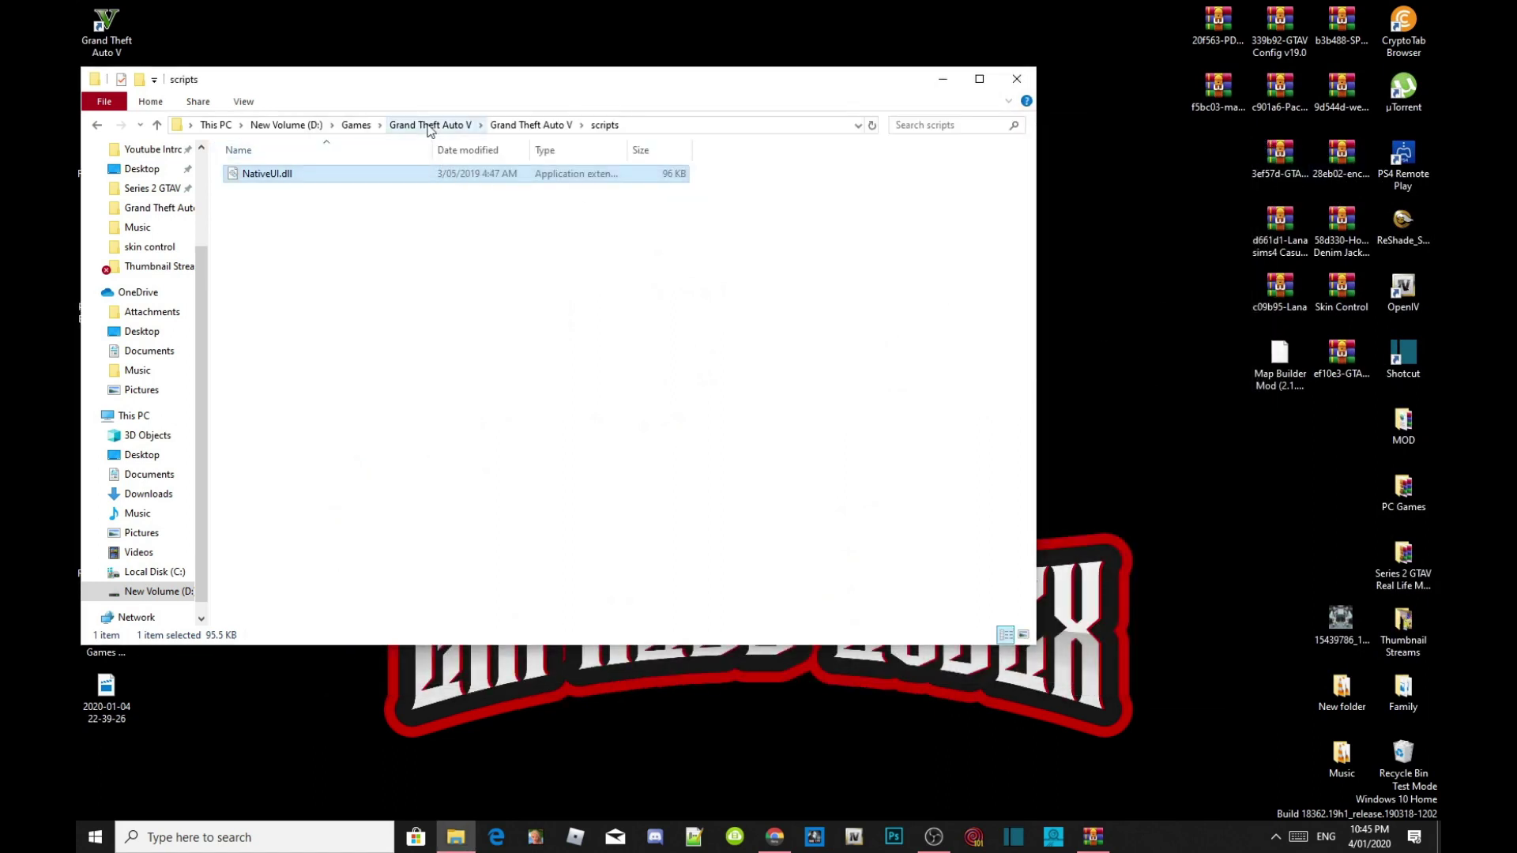
Return to the Grand Theft Auto V folder and open Skin Control.rar in WinRAR
click(497, 127)
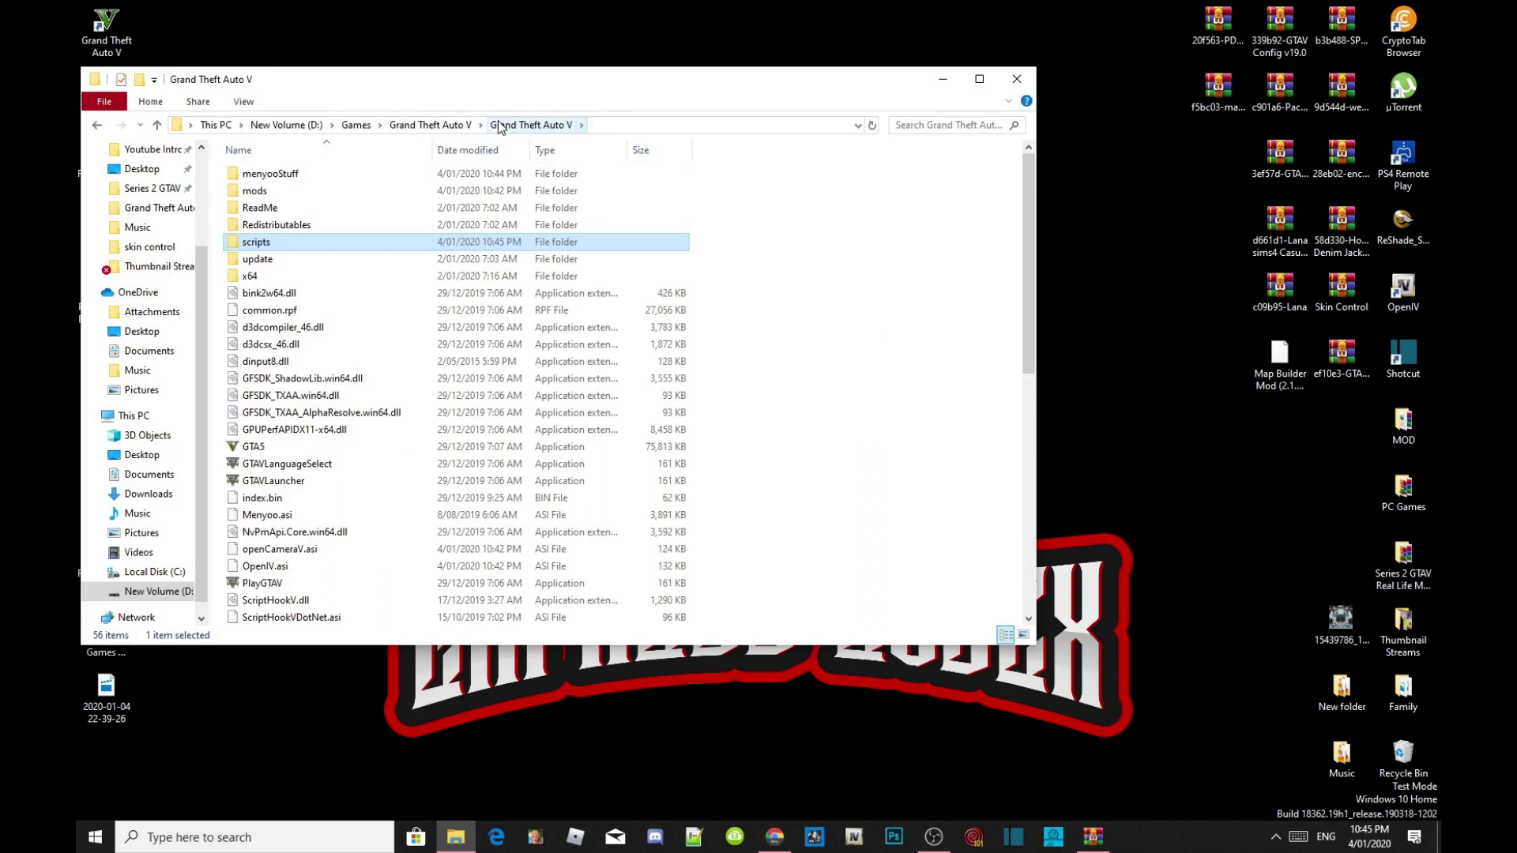
click(1191, 434)
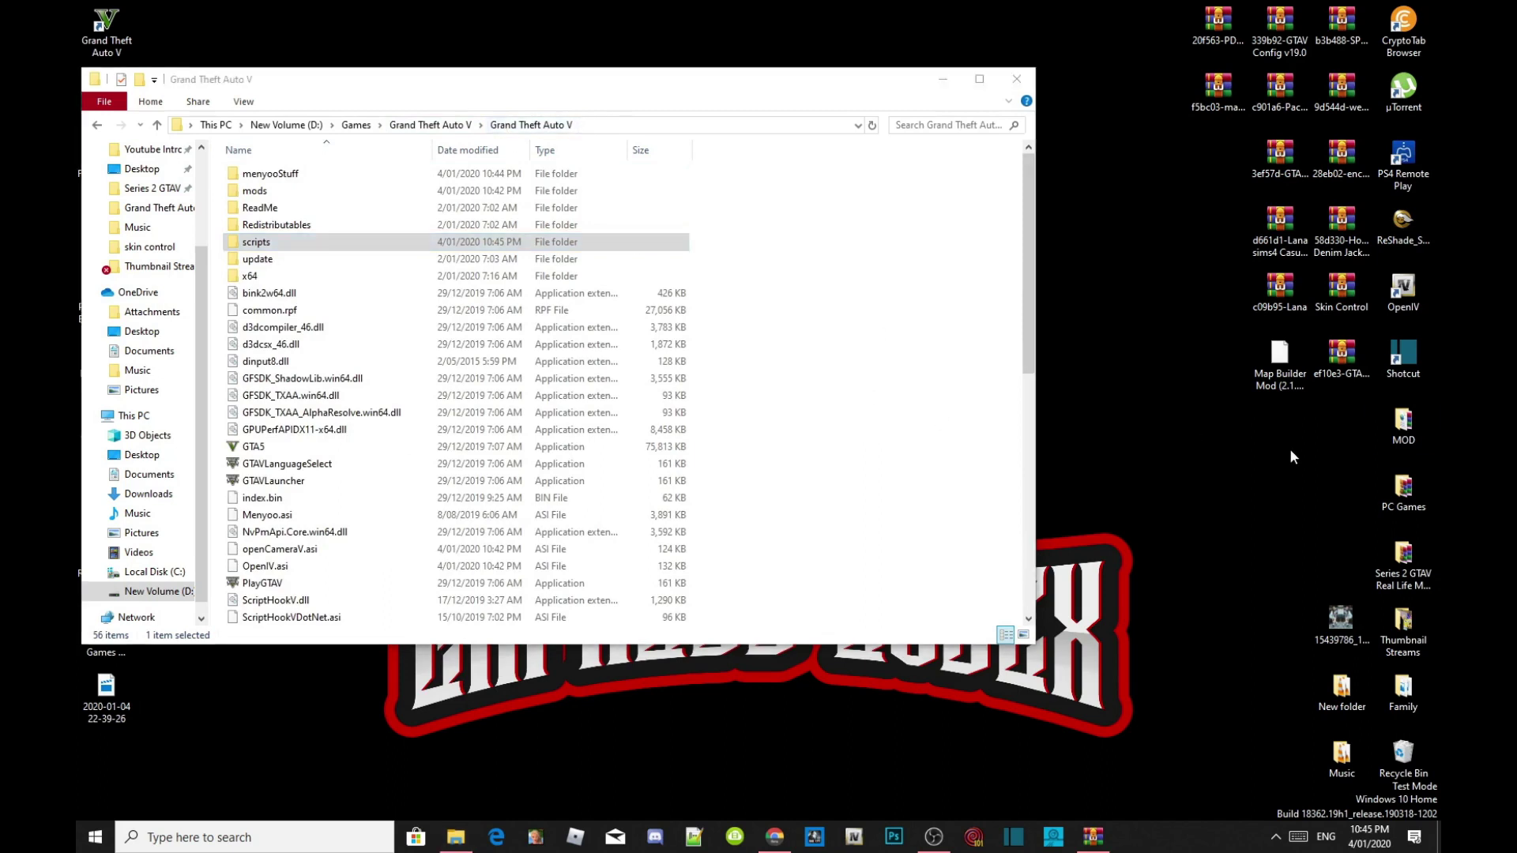
double_click(1343, 294)
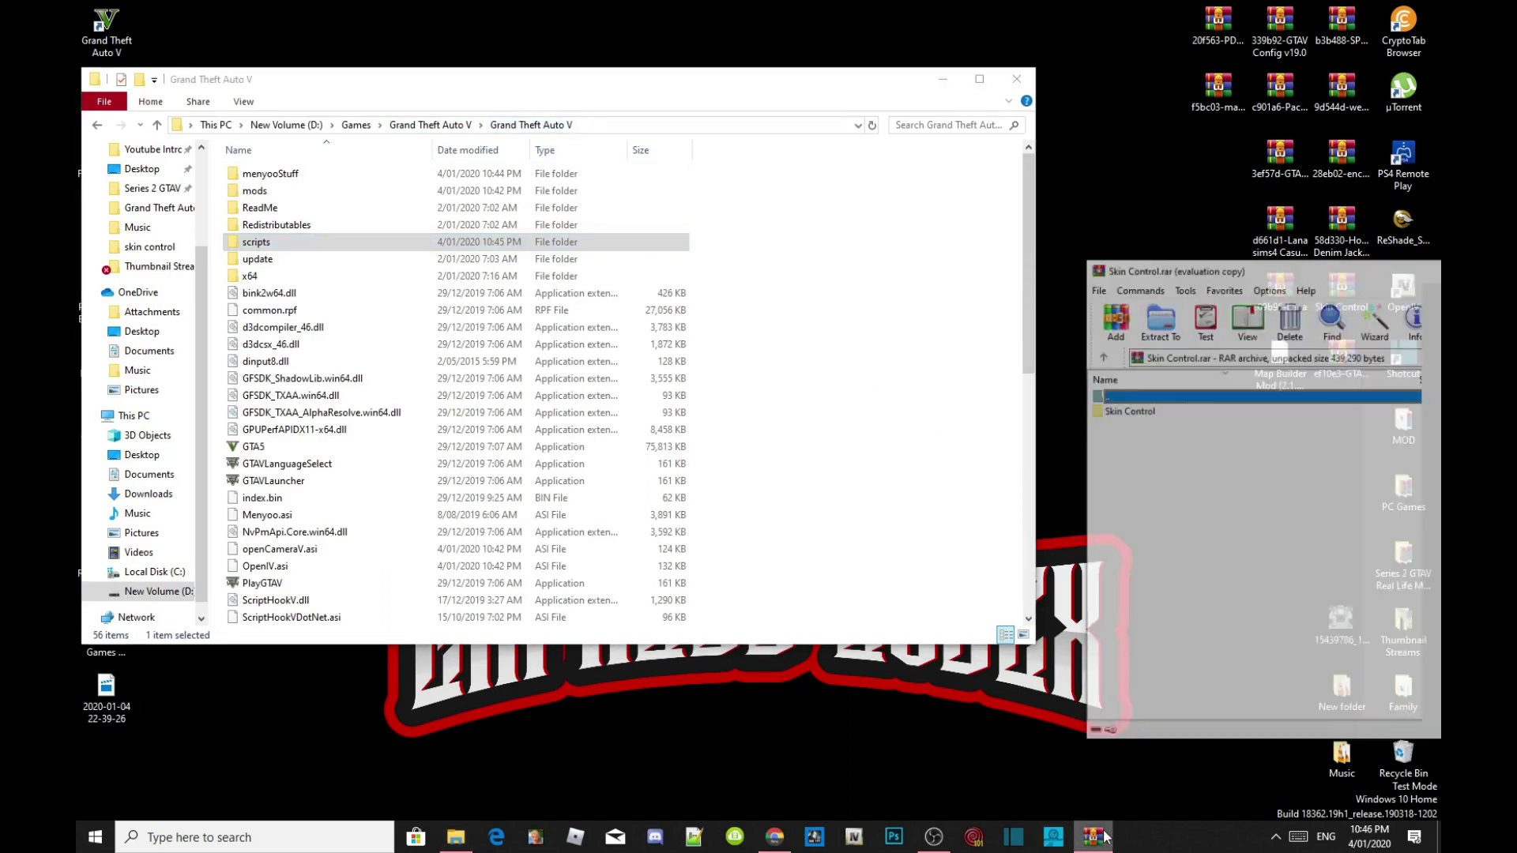
drag(1291, 229, 1285, 119)
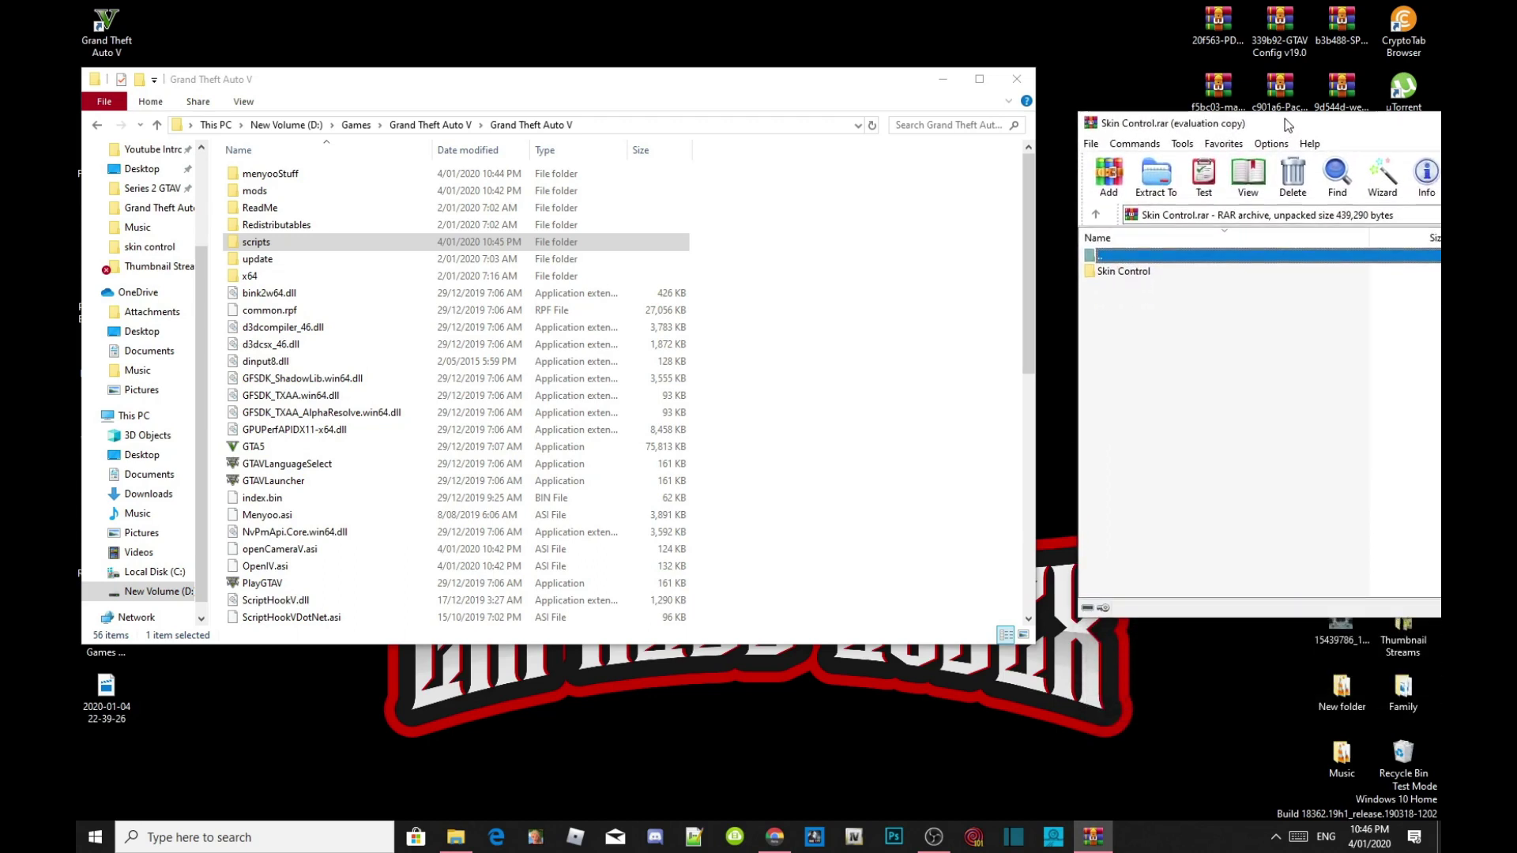
click(1207, 478)
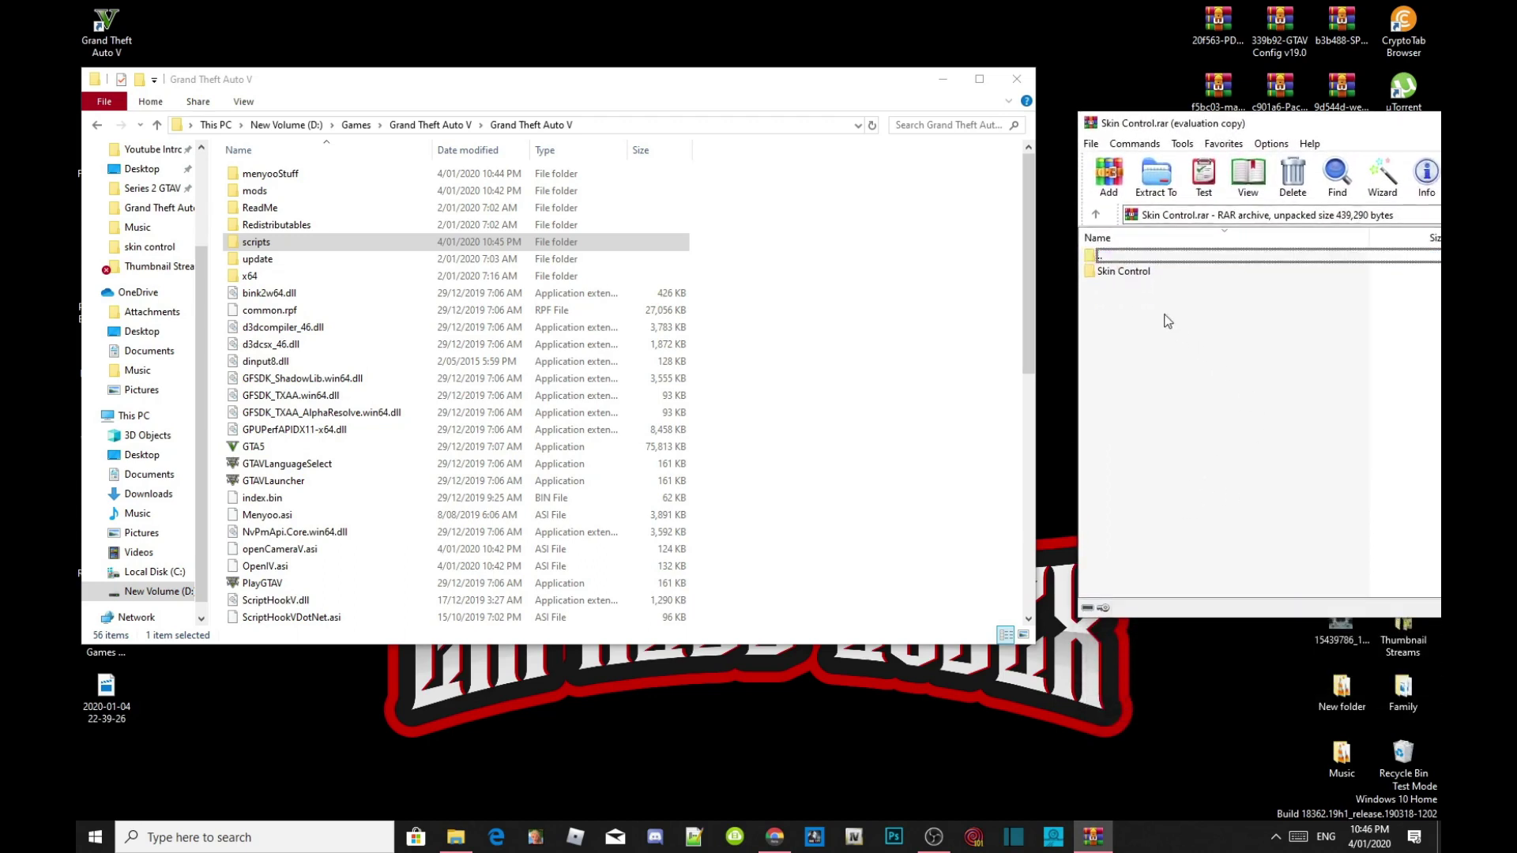
Copy Skin Control.ini and Skin Control.asi from the archive into Grand Theft Auto V
double_click(1128, 273)
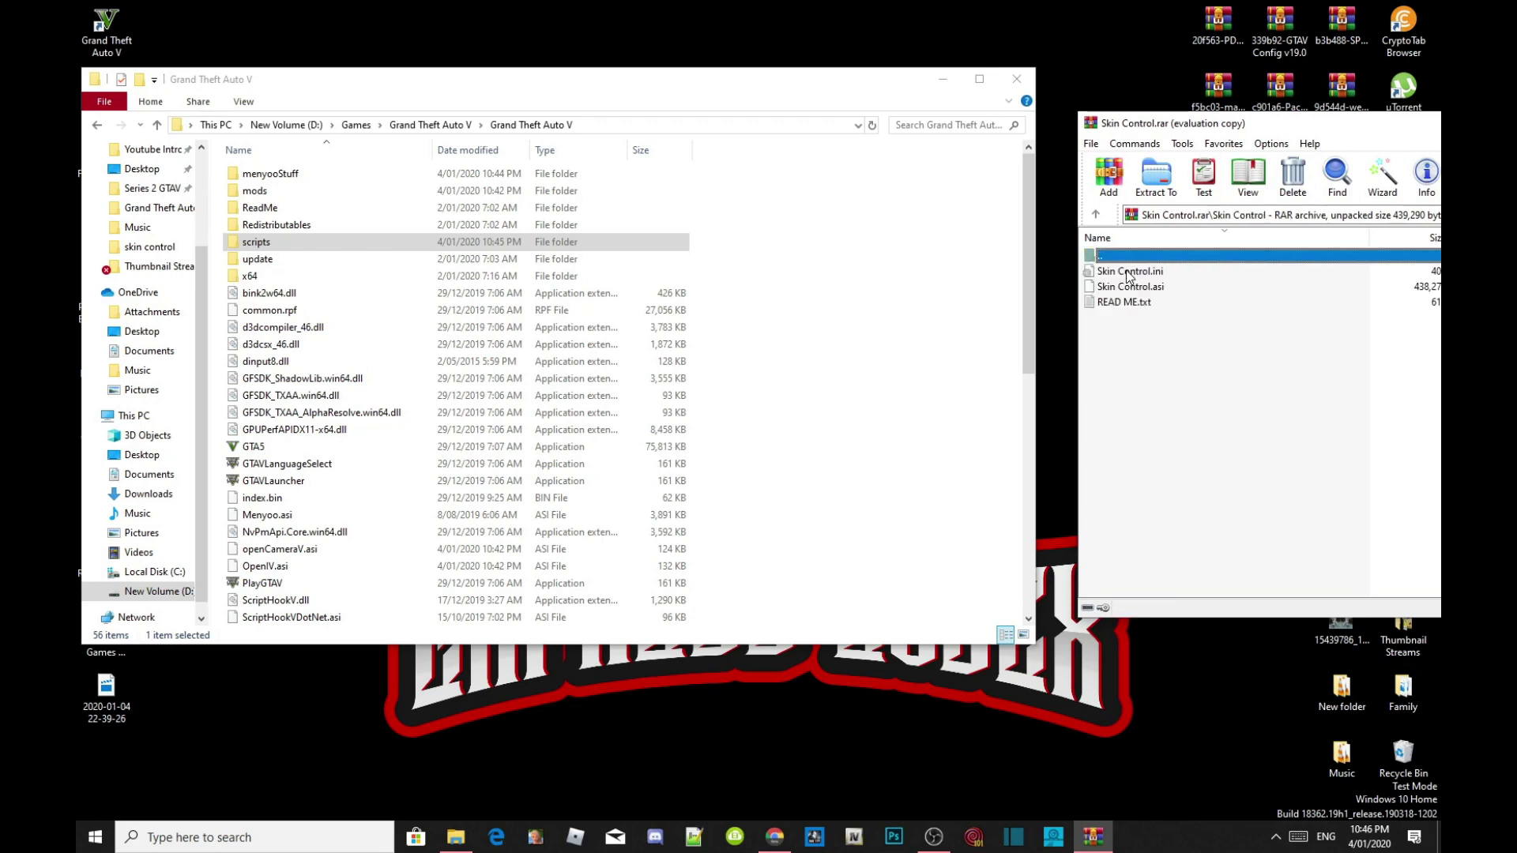
click(1184, 368)
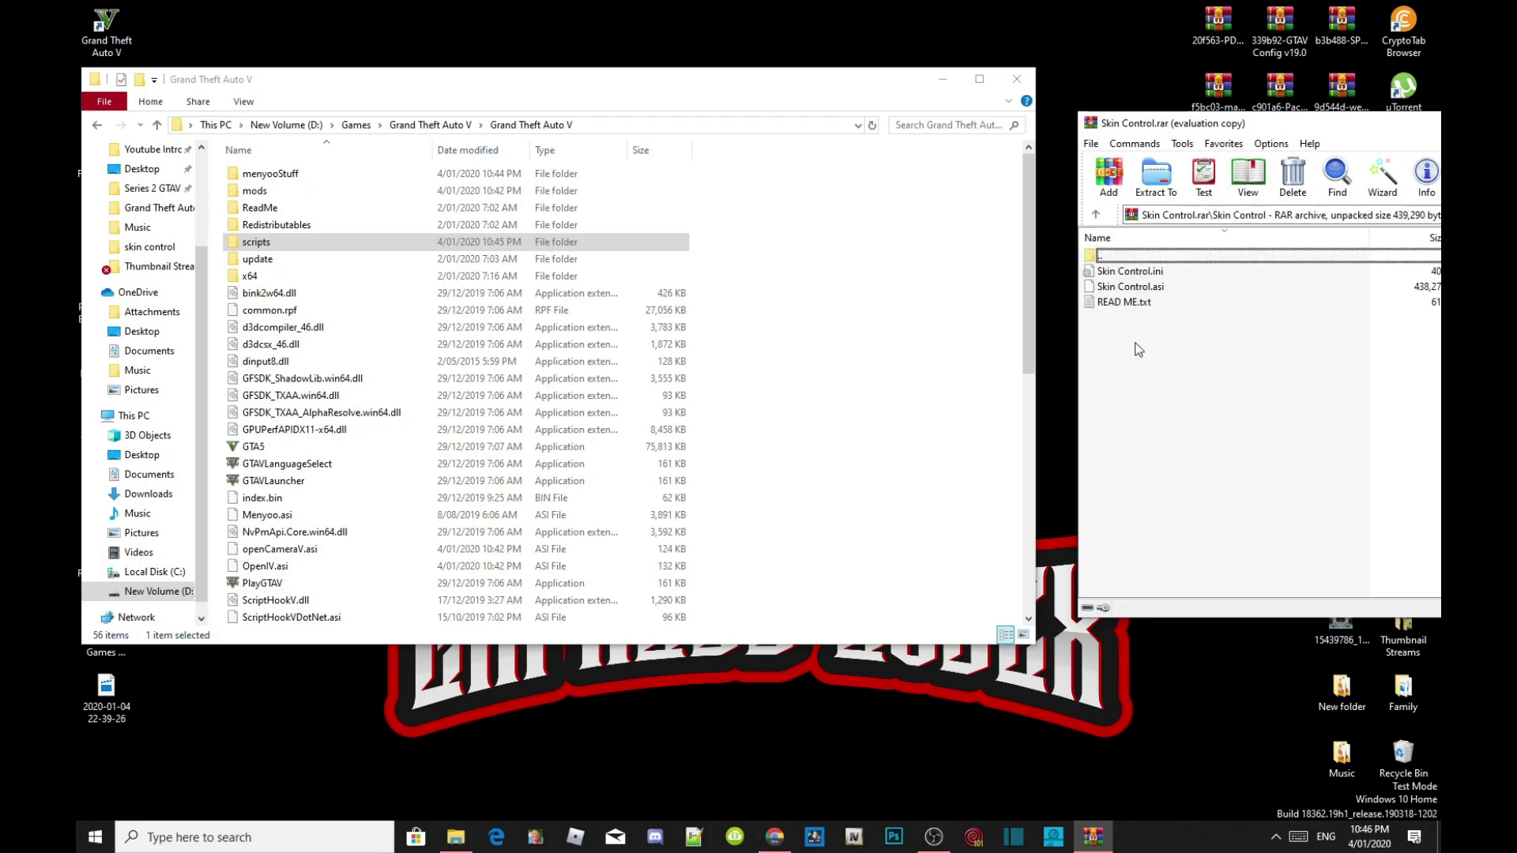
click(1140, 274)
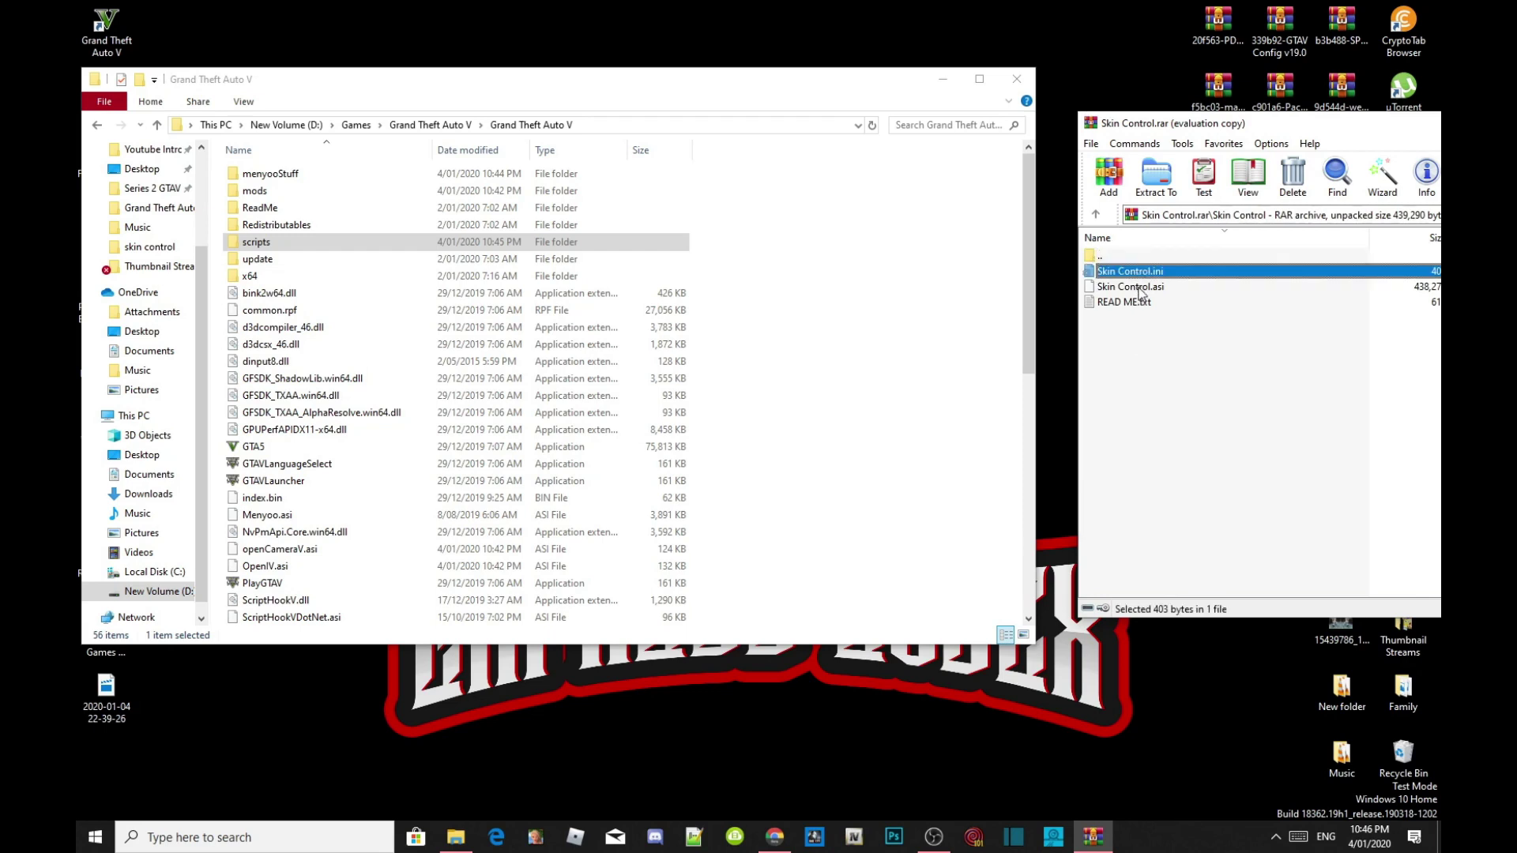
ctrl+click(1139, 288)
drag(1169, 270, 832, 366)
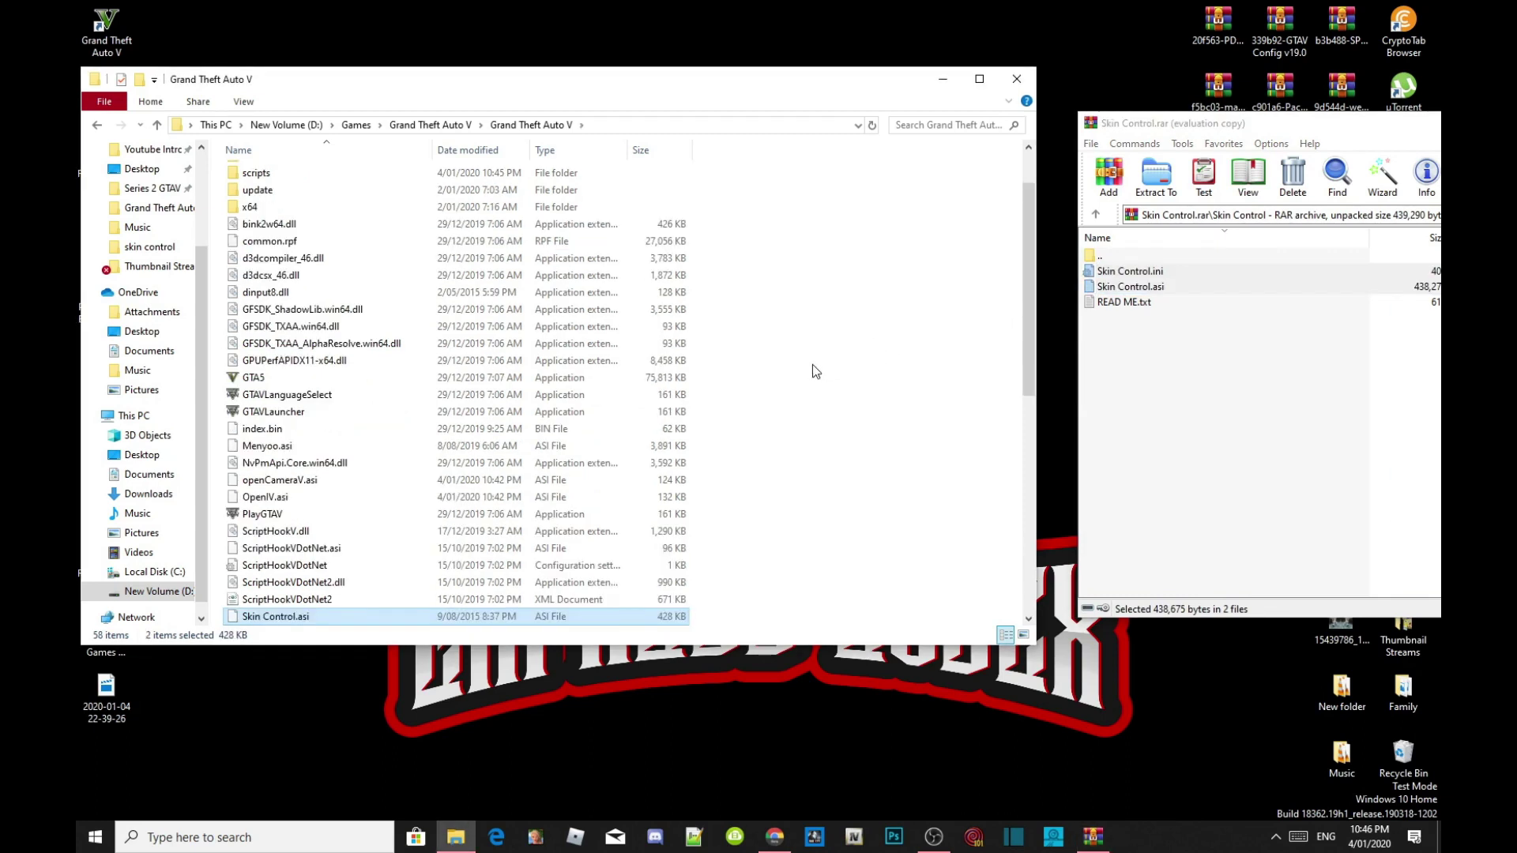
drag(1144, 124, 459, 160)
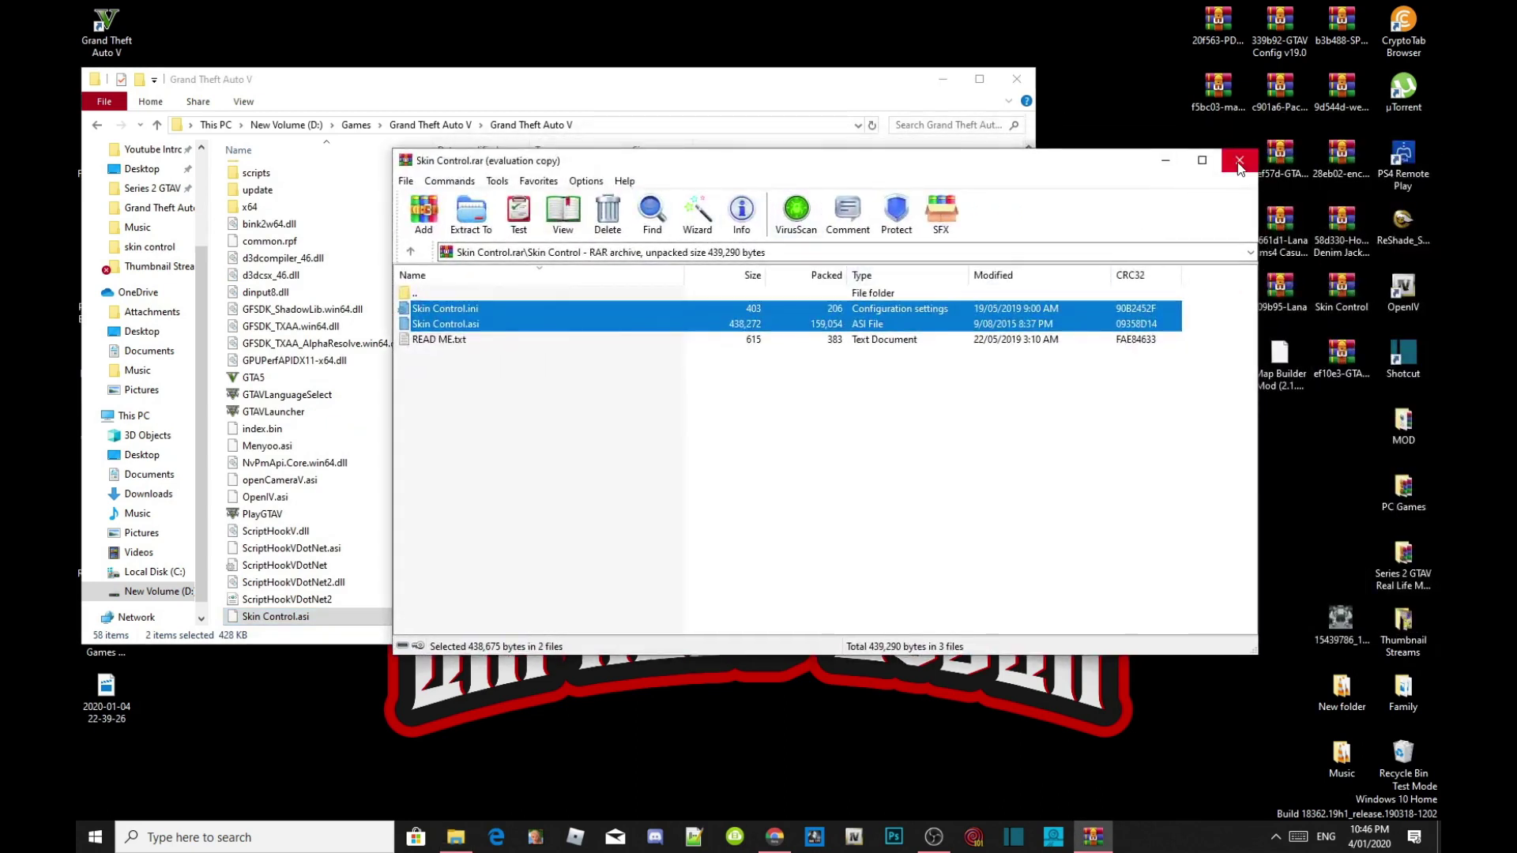